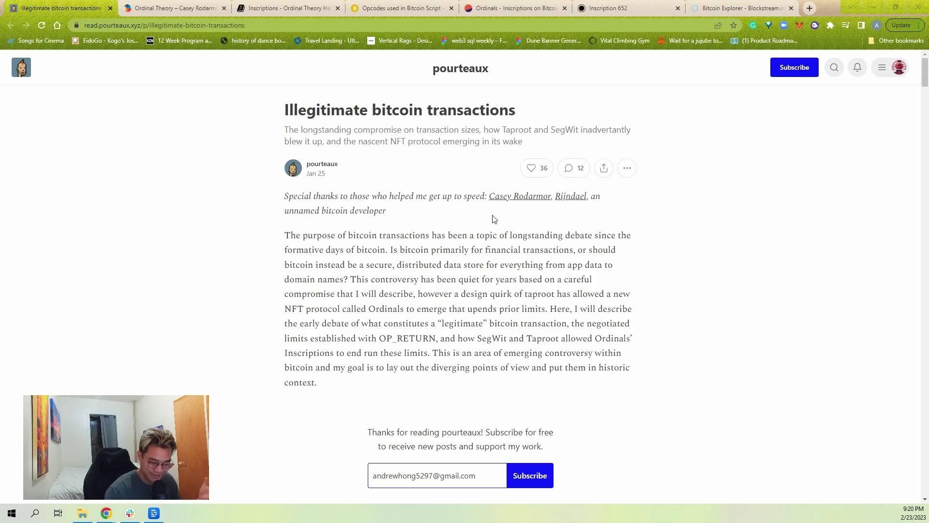
click(167, 8)
click(159, 27)
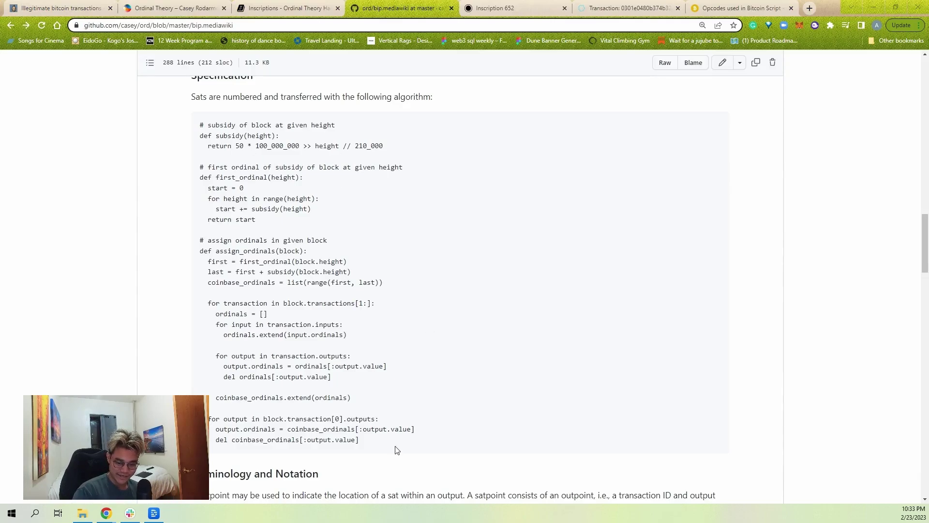
drag(394, 446, 199, 125)
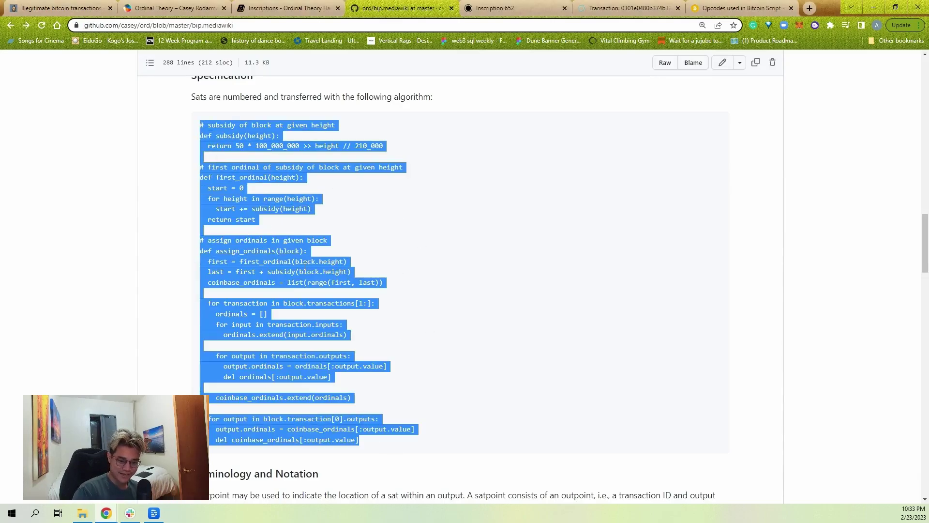
click(366, 271)
click(226, 26)
scroll(323, 249, up, 15)
scroll(323, 248, up, 8)
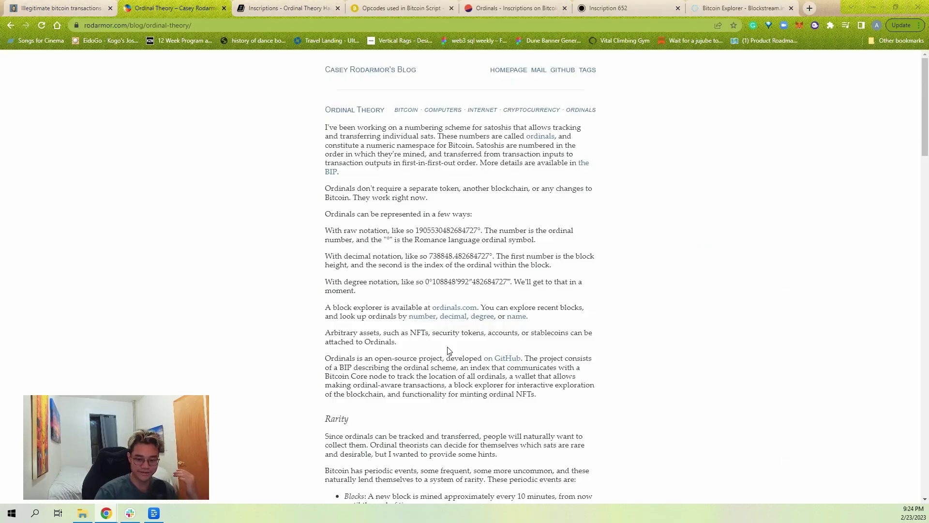
Step: Highlight the raw ordinal number and the degree notation A°B′C″D‴ in the rarity section
double_click(455, 231)
scroll(455, 231, down, 10)
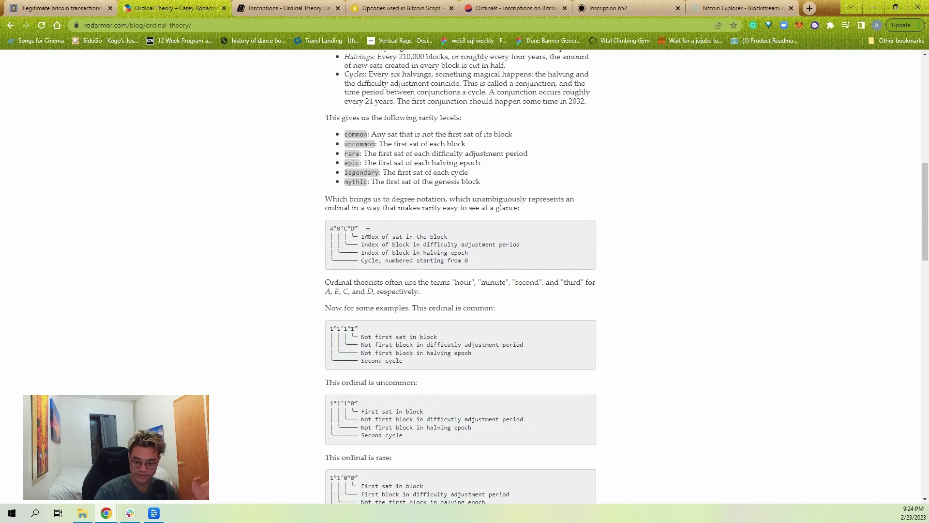
drag(358, 228, 319, 229)
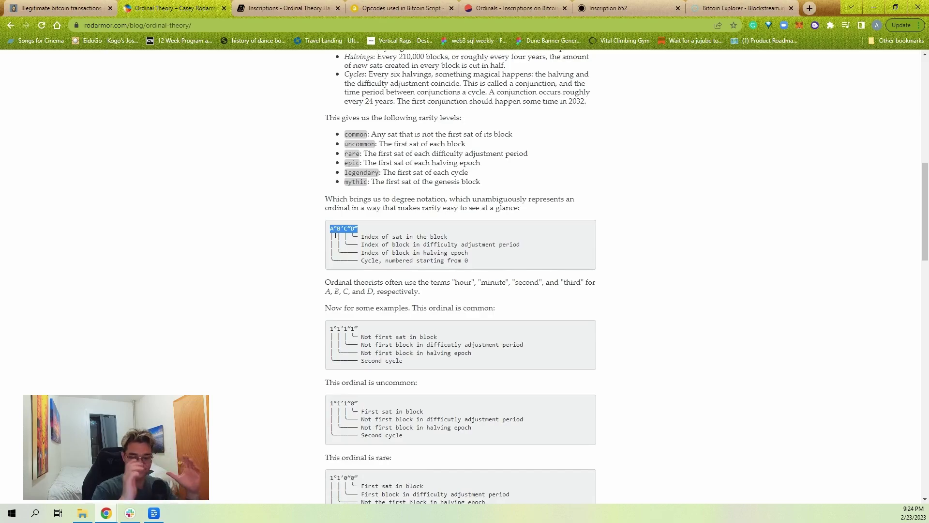
scroll(309, 310, up, 3)
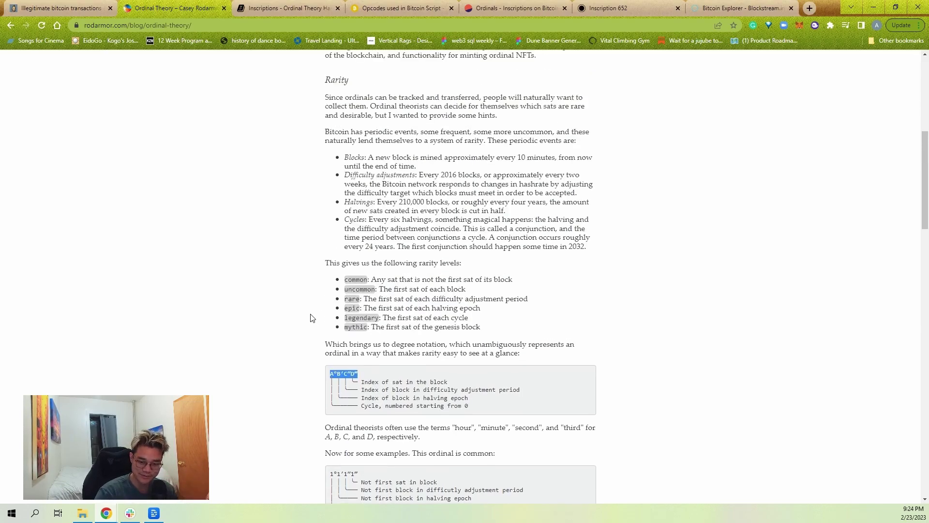
click(311, 318)
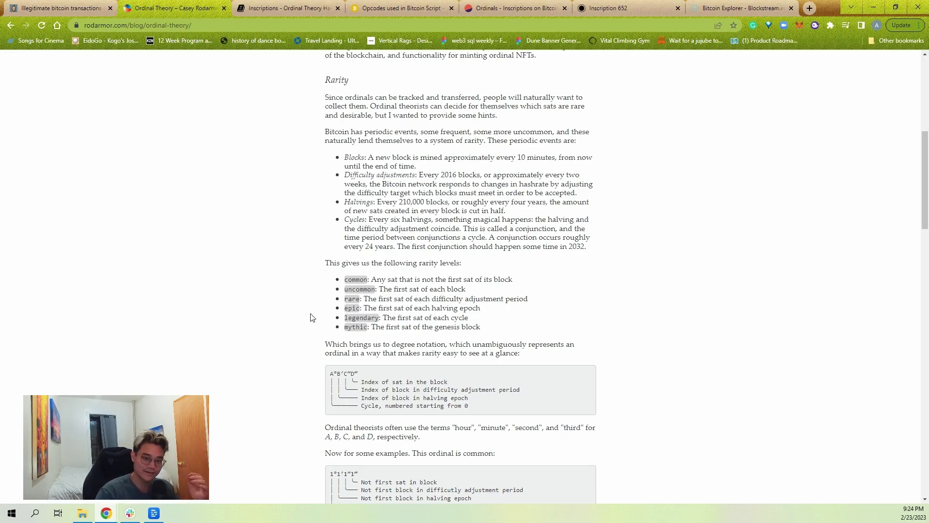
Step: Study the Inscriptions page's Hello, world envelope and text/plain line, then bring up Inscription 652
click(310, 8)
click(271, 29)
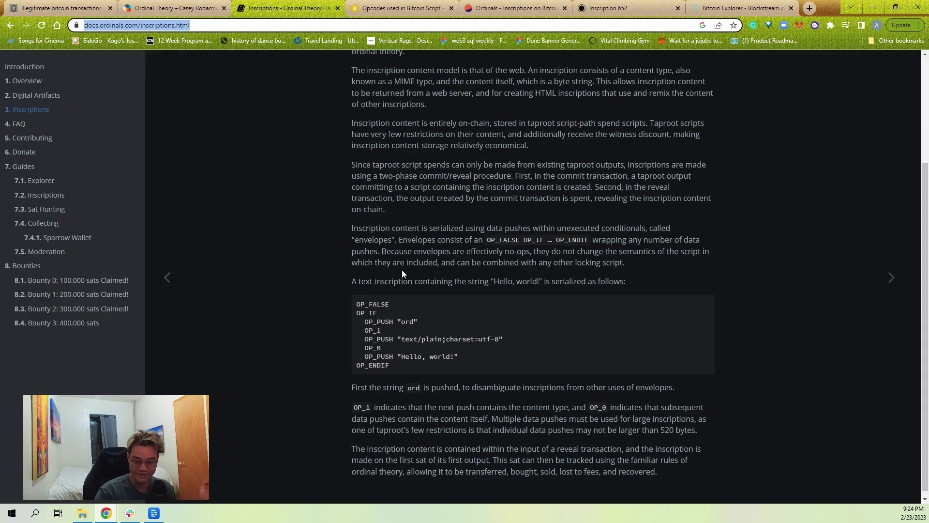
drag(426, 370, 355, 304)
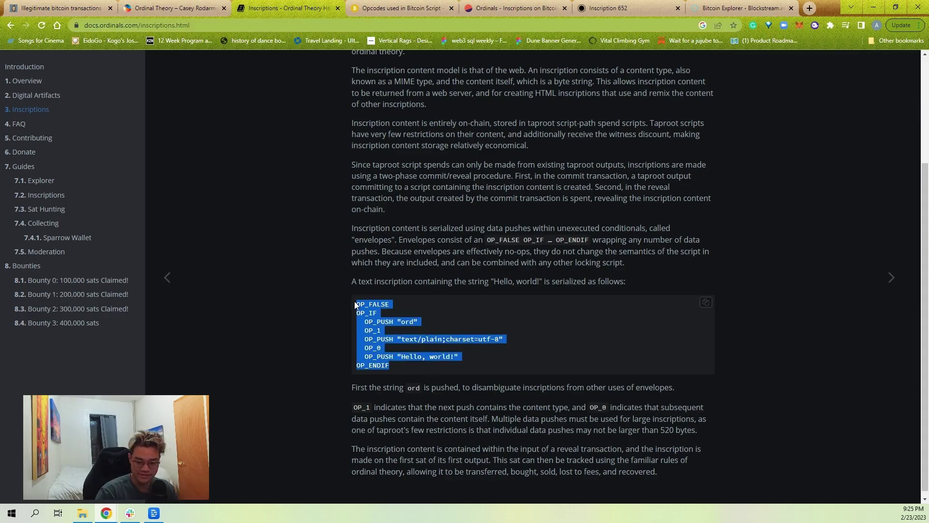
triple_click(439, 340)
click(443, 356)
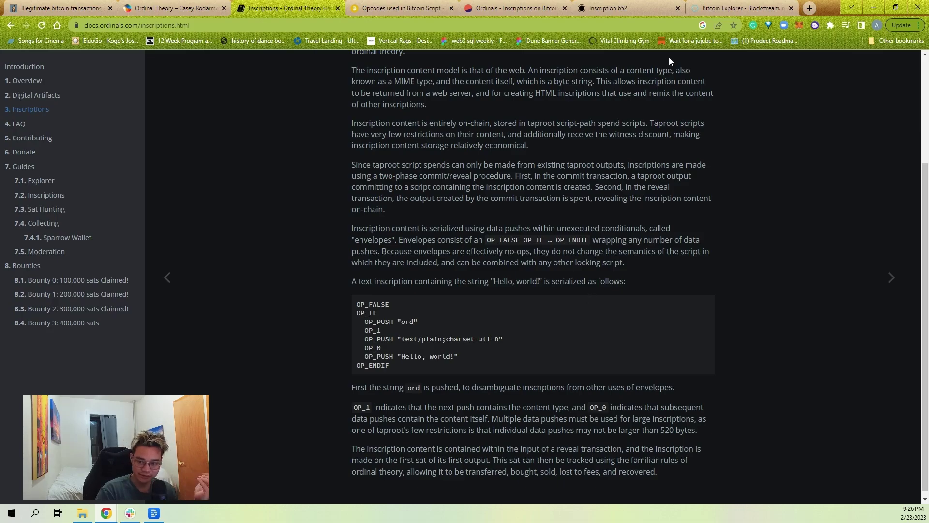
drag(640, 13, 402, 11)
scroll(538, 297, up, 5)
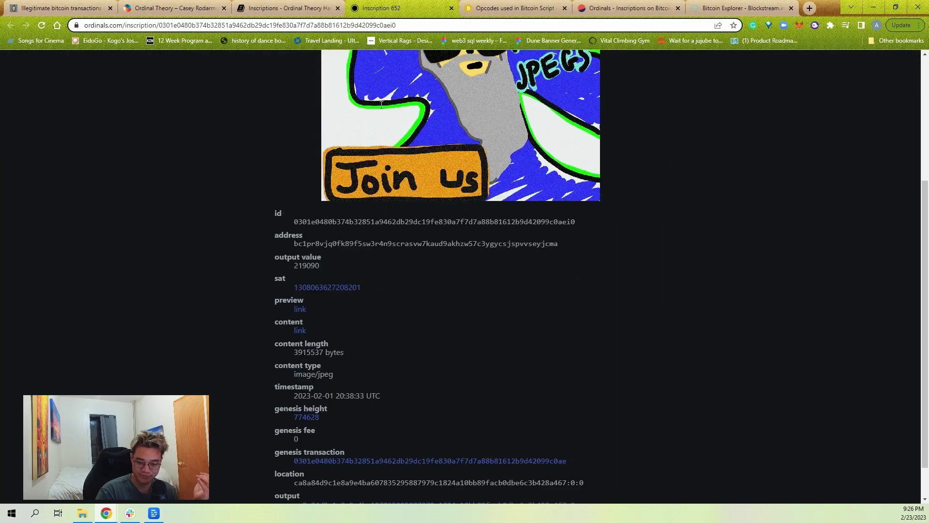
Step: Check Inscription 652's content length 3915537 and its image/jpeg content type
scroll(347, 284, down, 1)
double_click(310, 309)
click(545, 316)
scroll(441, 251, up, 4)
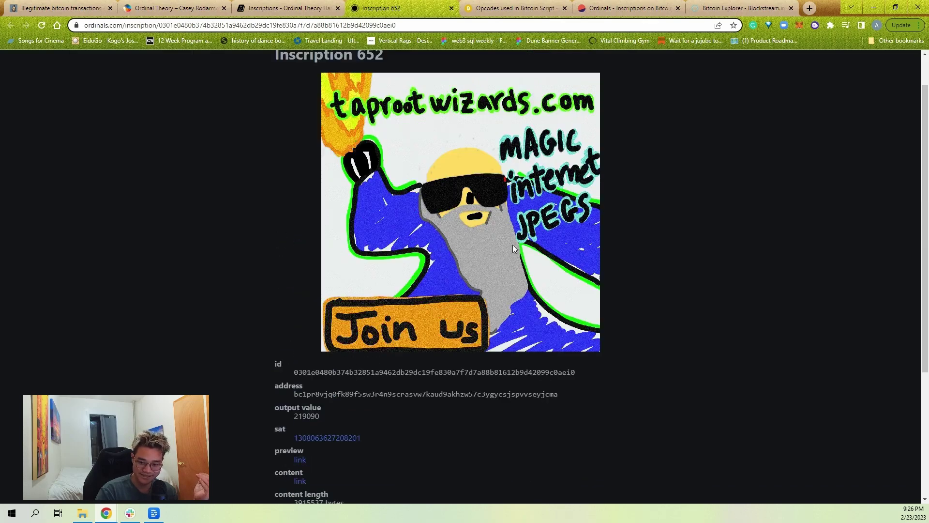
scroll(394, 406, down, 2)
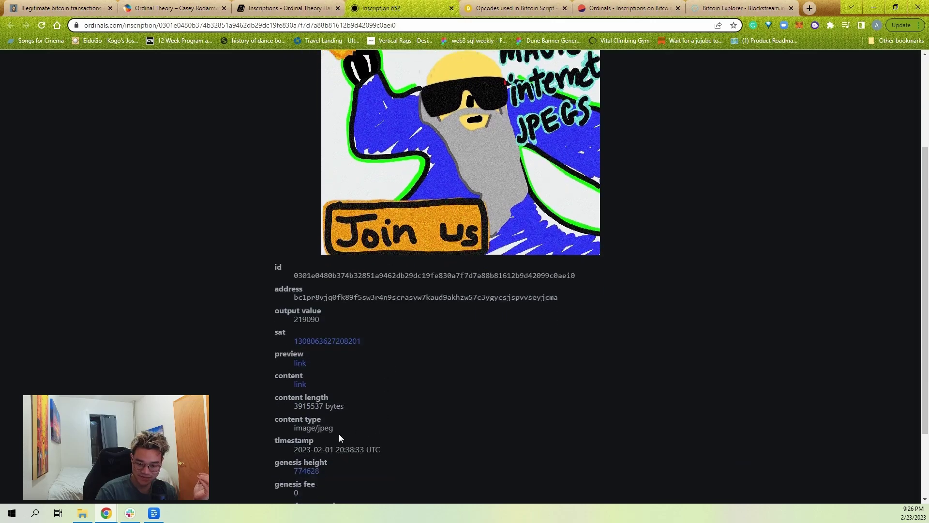
double_click(328, 429)
click(329, 430)
Step: Select the genesis transaction hash and carry it over to Blockstream Explorer
scroll(401, 424, down, 2)
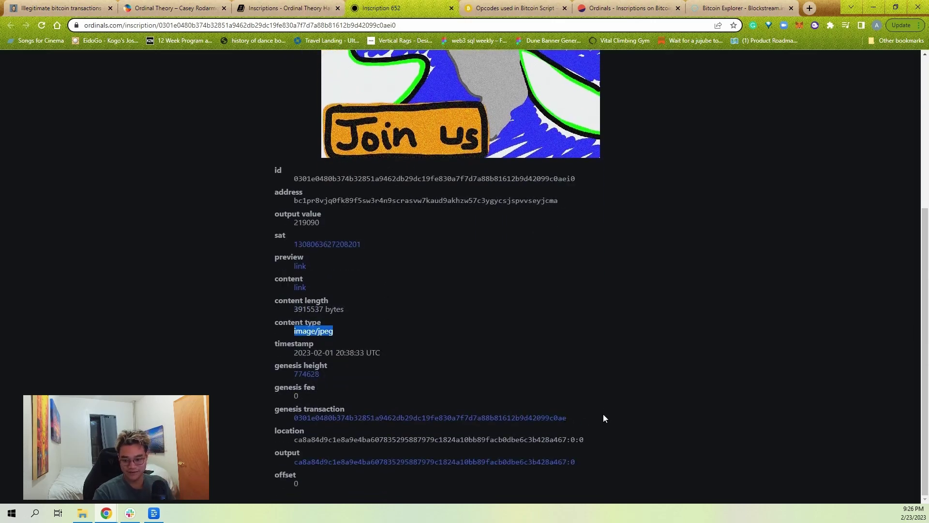
drag(570, 422, 292, 419)
key(ctrl+c)
drag(738, 7, 516, 8)
Step: Search Blockstream for the pasted genesis transaction hash and expand its full details
key(ctrl+v)
key(Return)
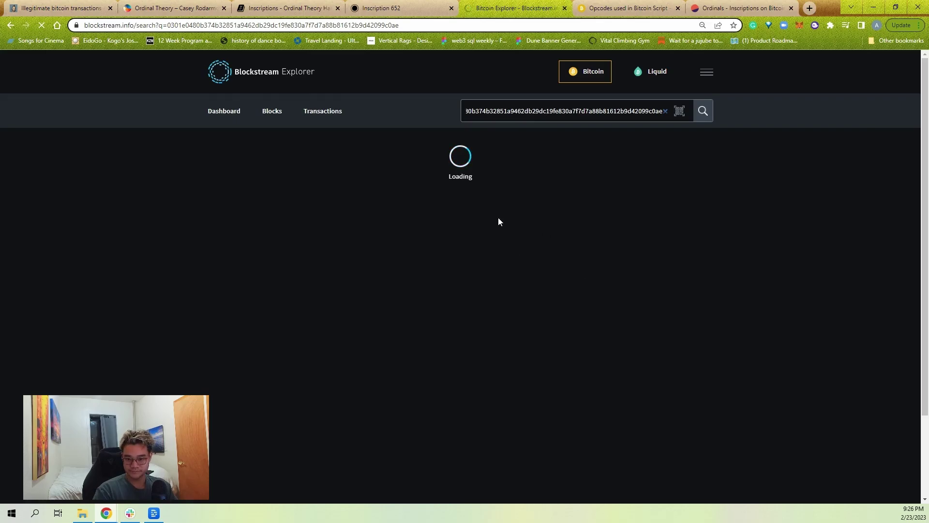
scroll(736, 317, down, 5)
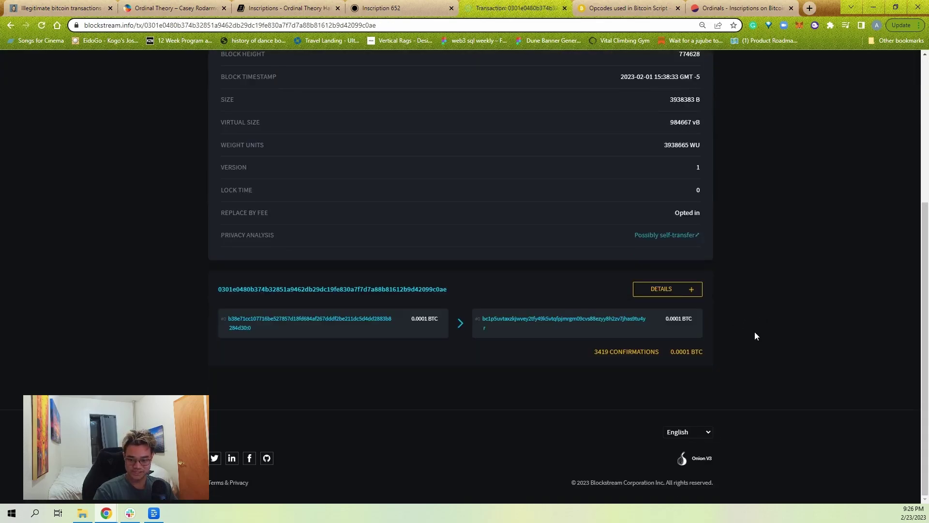
click(671, 296)
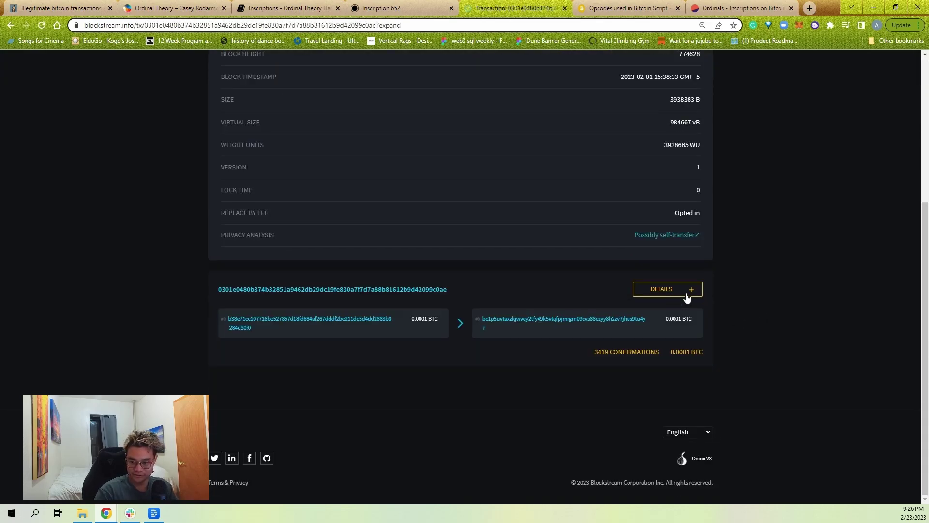
Step: Highlight the input's witness hex holding the inscription script
scroll(388, 295, down, 5)
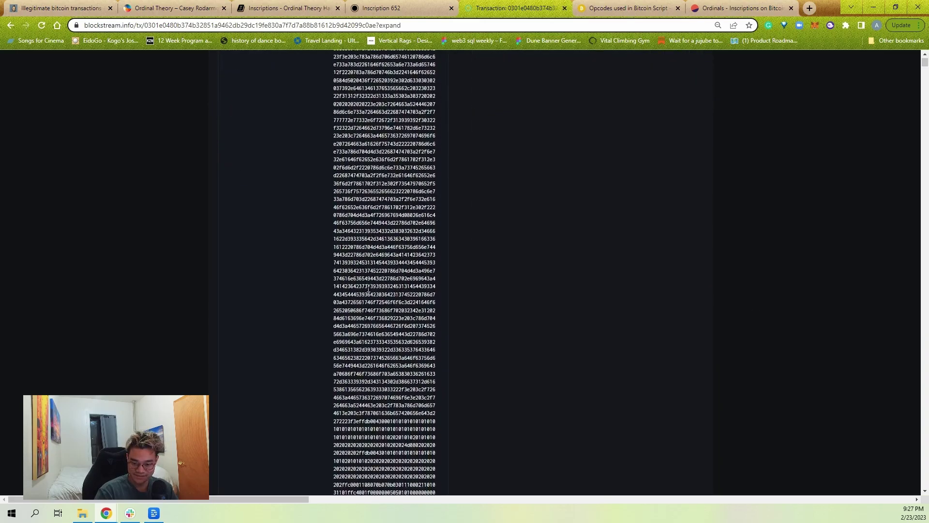
scroll(368, 290, down, 10)
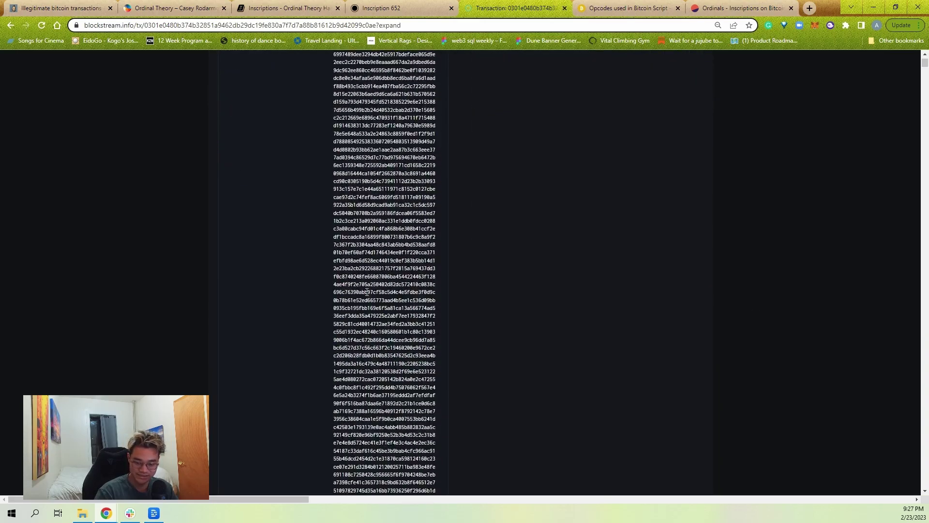
scroll(367, 292, up, 15)
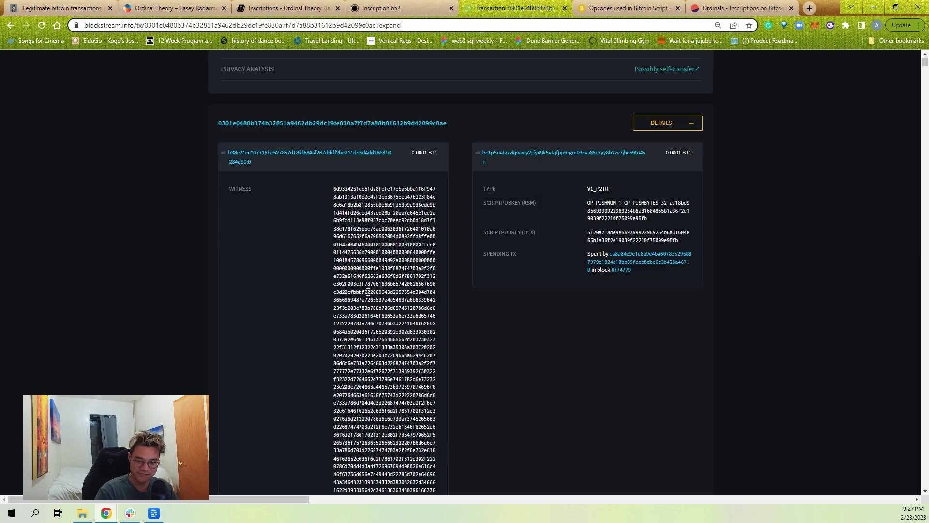
drag(393, 213, 471, 243)
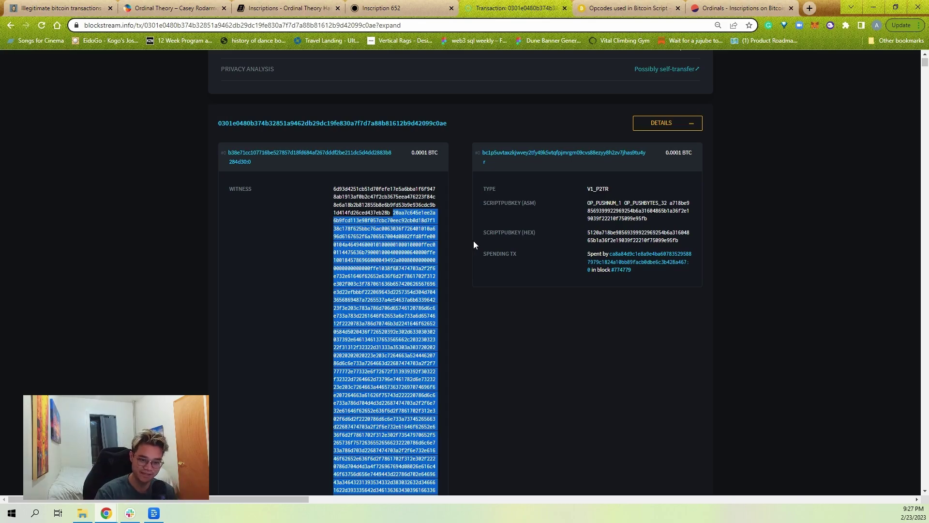
Step: Cycle back through the tabs to the Inscriptions page and highlight envelope lines OP_FALSE to OP_1
click(56, 8)
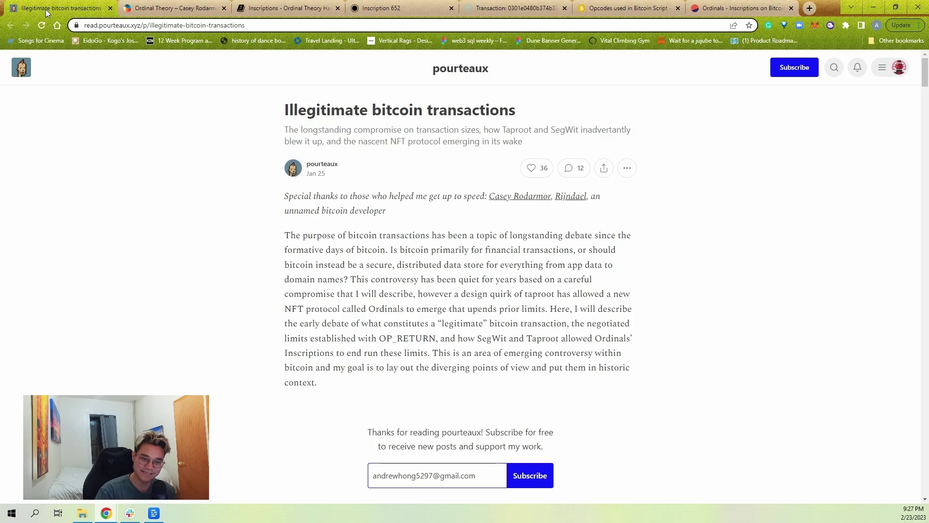
click(606, 11)
click(536, 3)
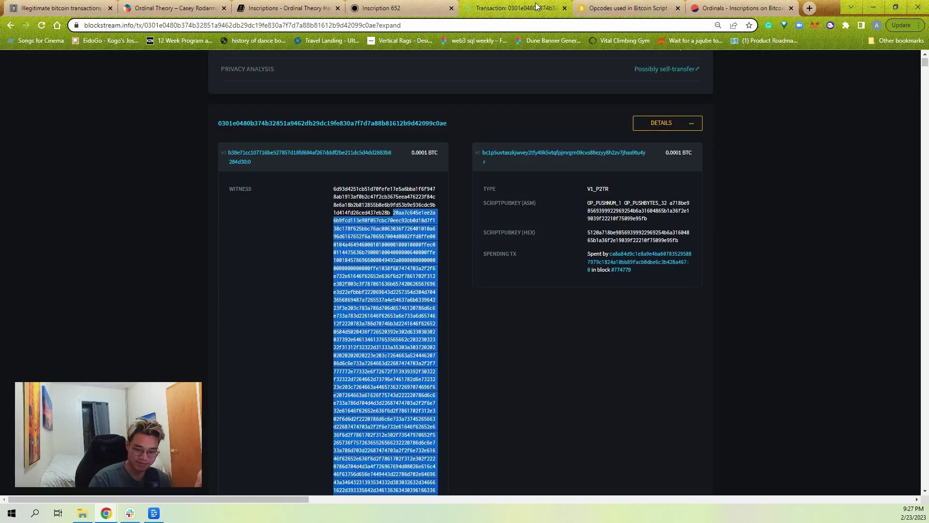
click(419, 7)
click(254, 3)
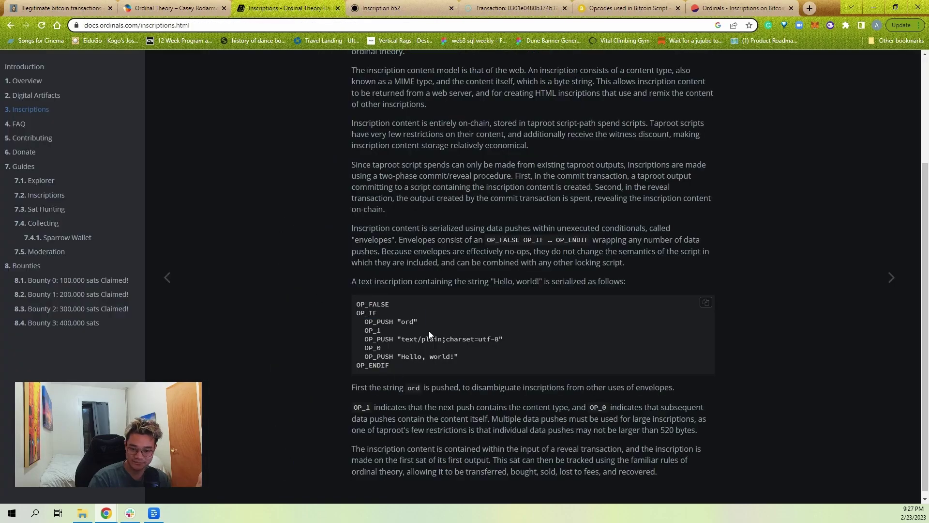
drag(356, 303, 441, 321)
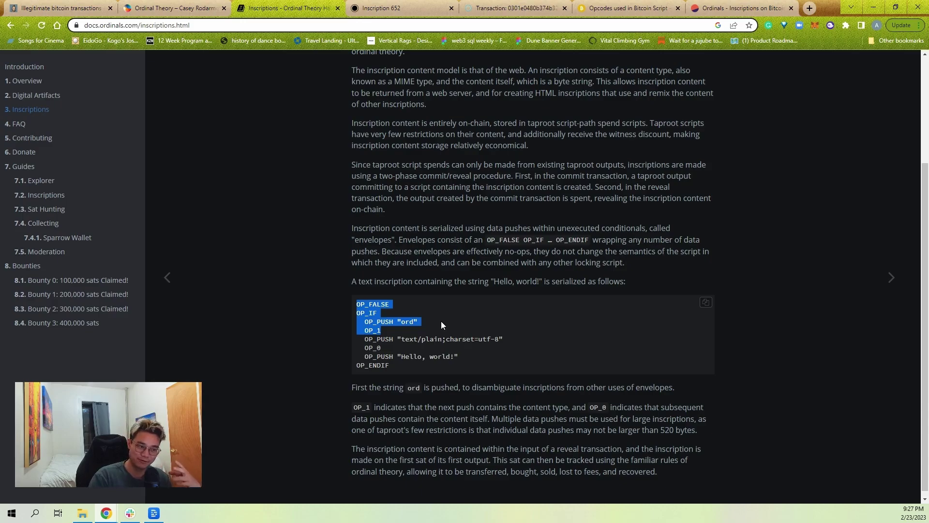
click(441, 322)
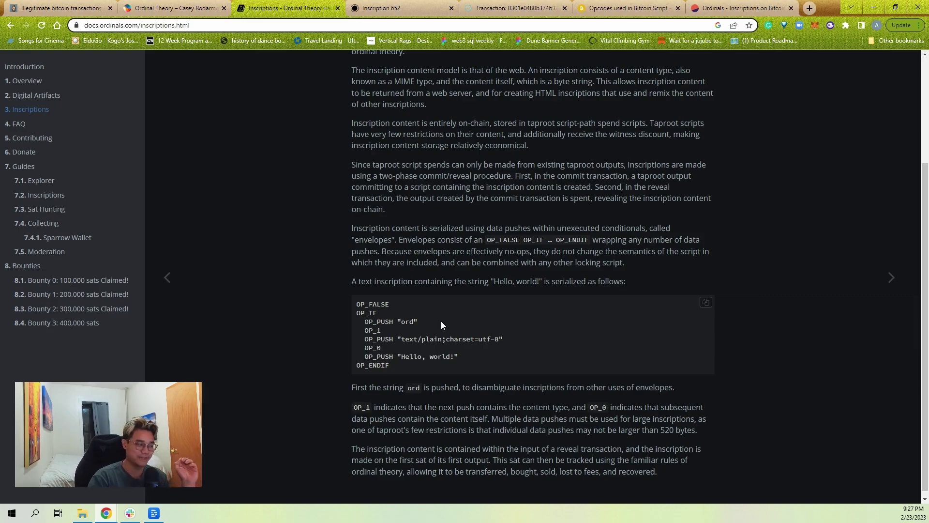
click(726, 7)
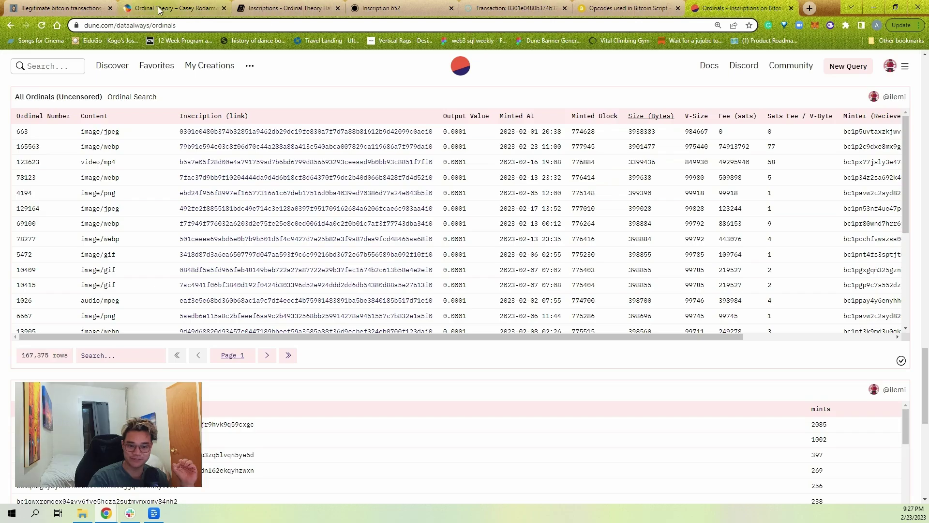
scroll(193, 93, up, 20)
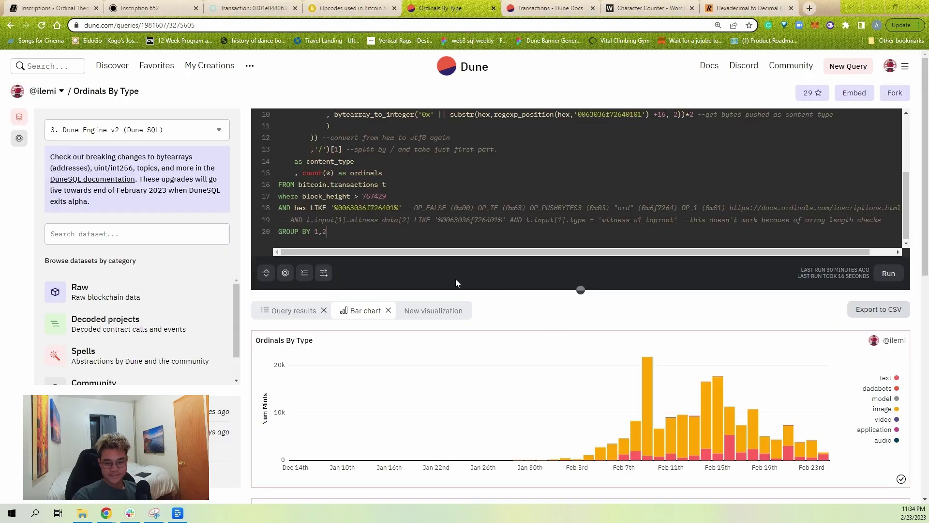
scroll(444, 207, up, 3)
scroll(436, 205, down, 5)
drag(348, 242, 324, 110)
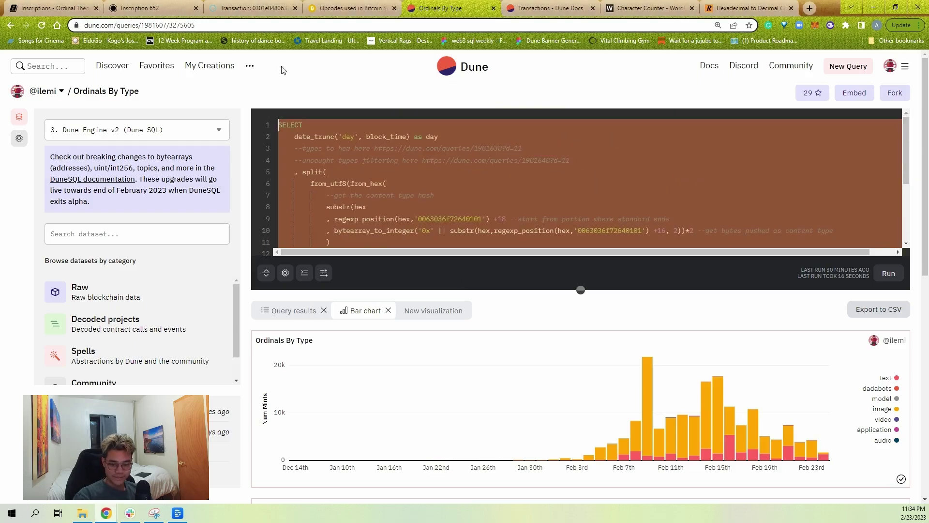
click(371, 135)
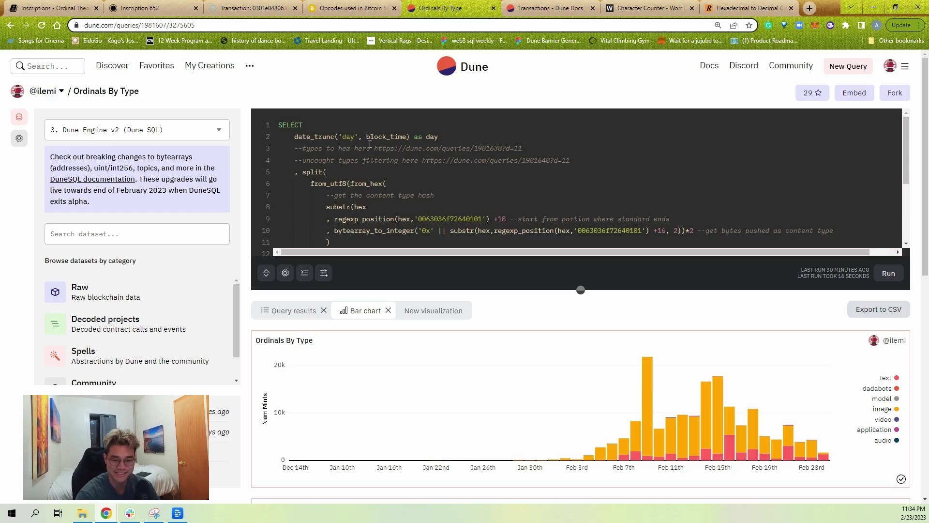
scroll(370, 144, down, 3)
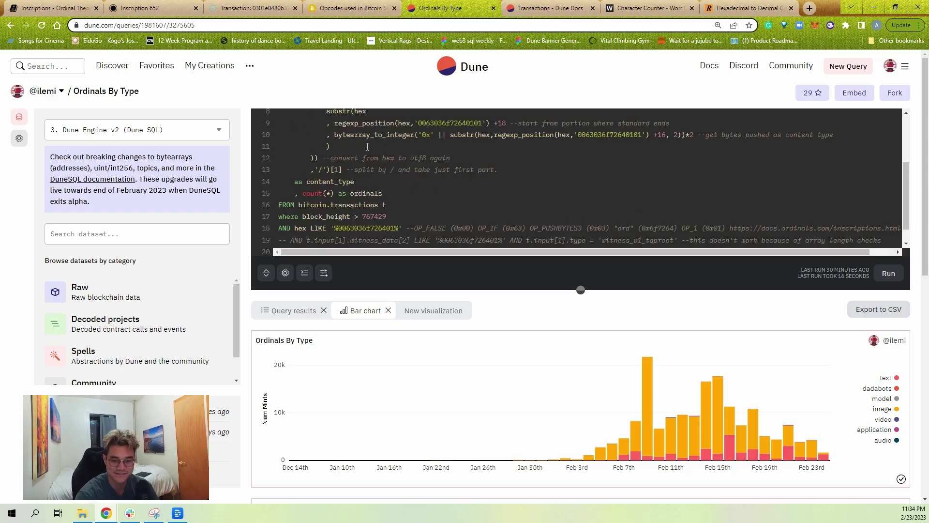
Step: Clear the sat number selection on the Inscription 652 page
click(132, 5)
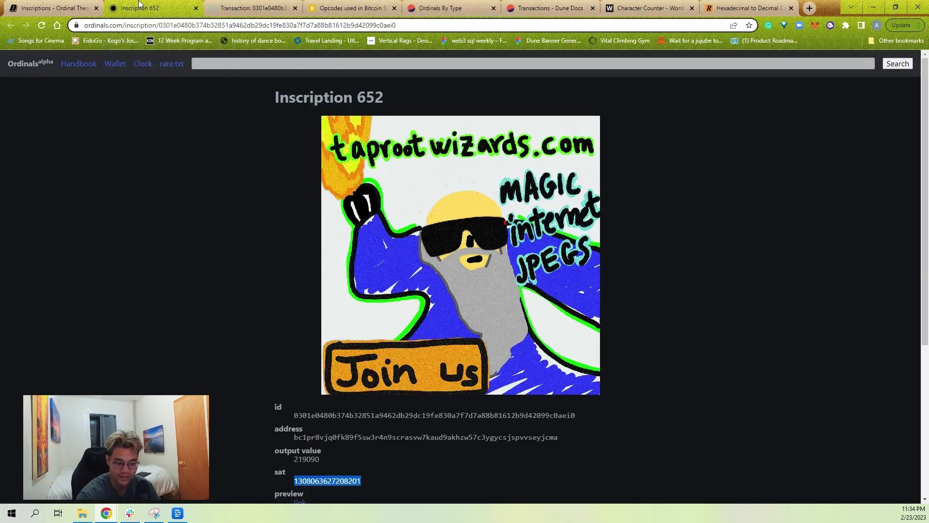
click(322, 404)
scroll(382, 377, down, 2)
scroll(497, 365, up, 2)
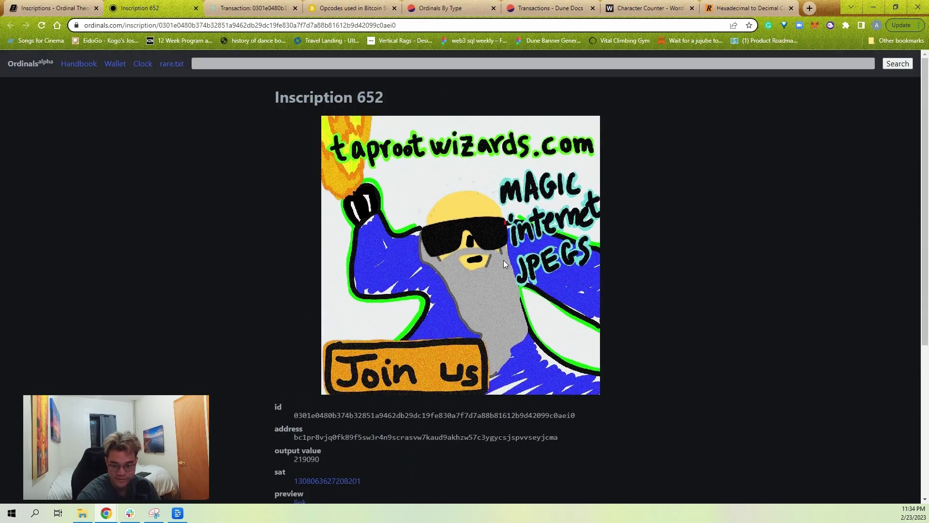
scroll(484, 300, down, 3)
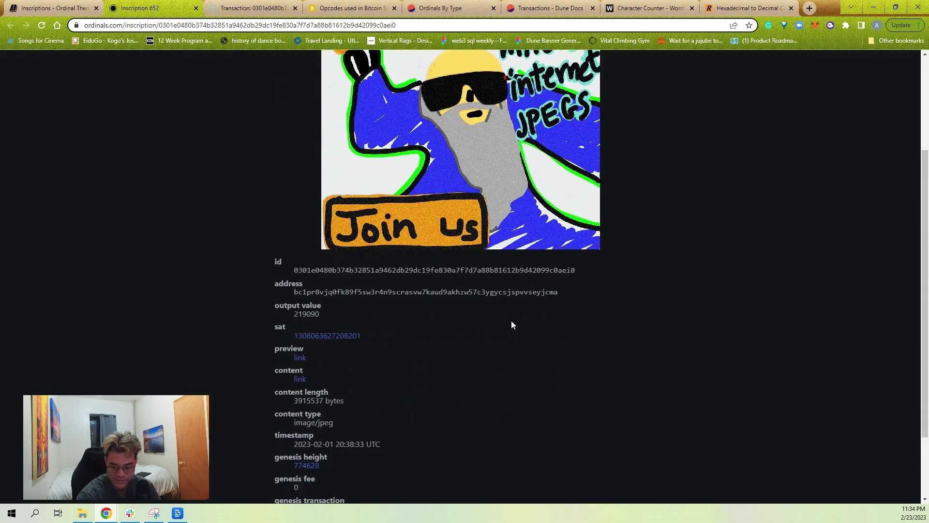
Step: Copy the inscription's transaction id from its Blockstream transaction page
click(252, 7)
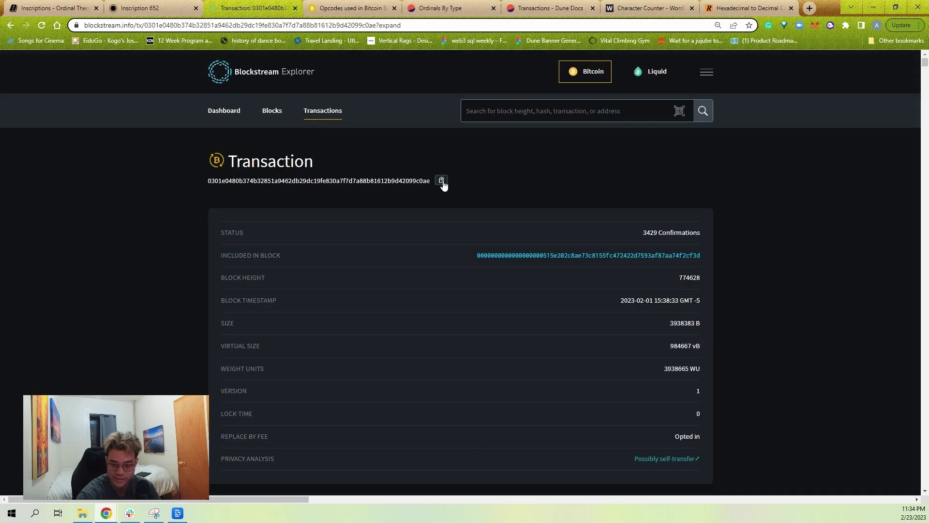
click(441, 180)
click(438, 8)
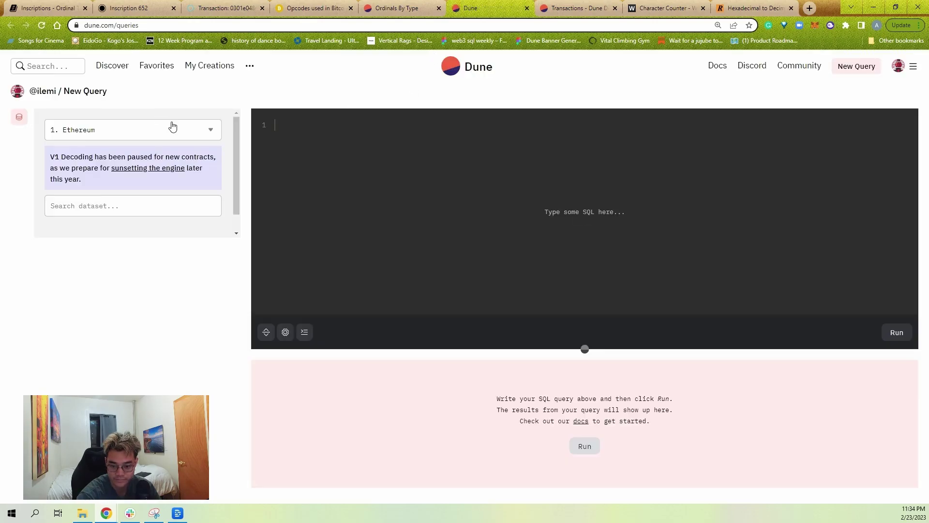
Step: With Dune SQL, write SELECT * FROM bitcoin.transactions WHERE id = '0x…' and block_height =
click(172, 129)
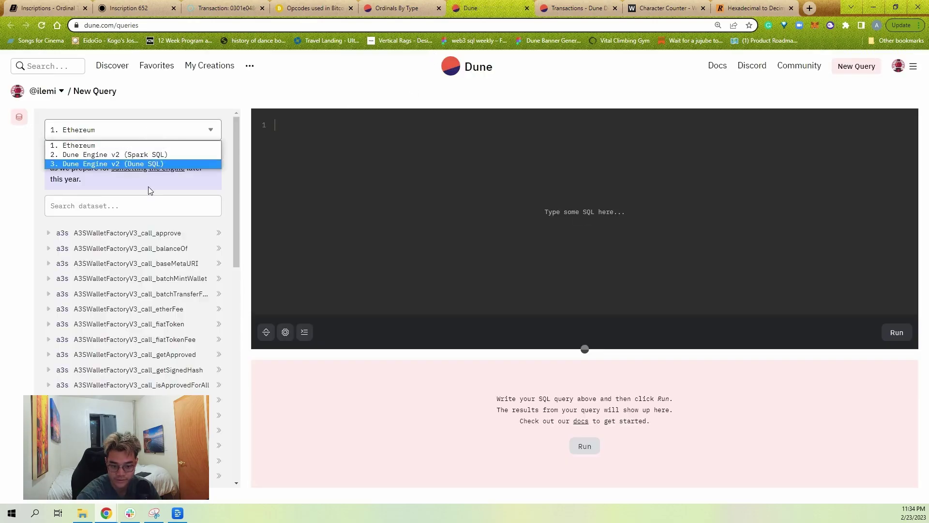
click(164, 164)
click(339, 166)
text(SELECT )
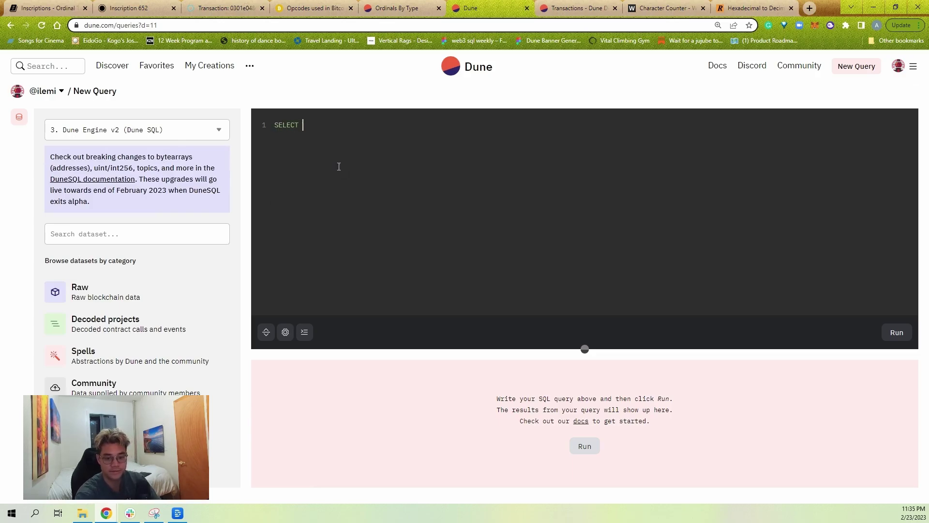
text(* FROM bitcoin.tra)
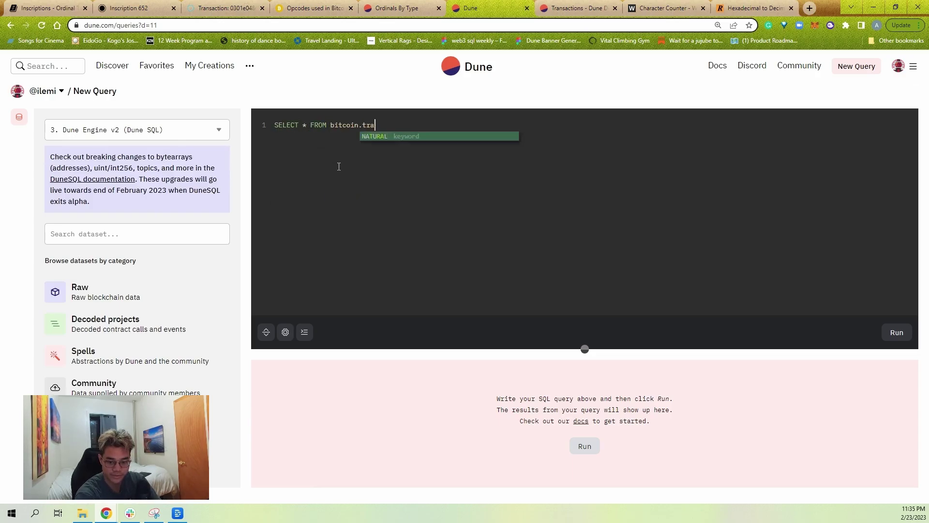
text(nsactions)
key(Return)
text(WHERE )
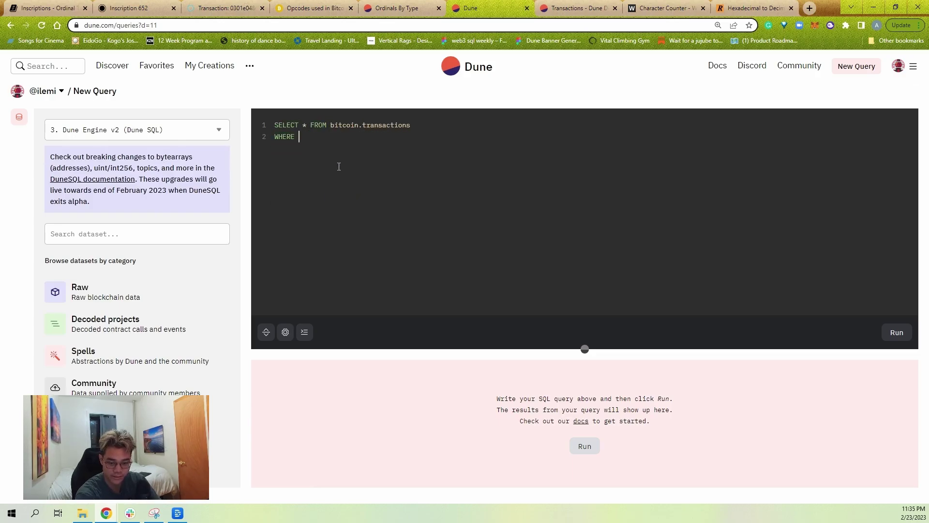
text(id = ')
key(ctrl+v)
click(323, 138)
text(0x)
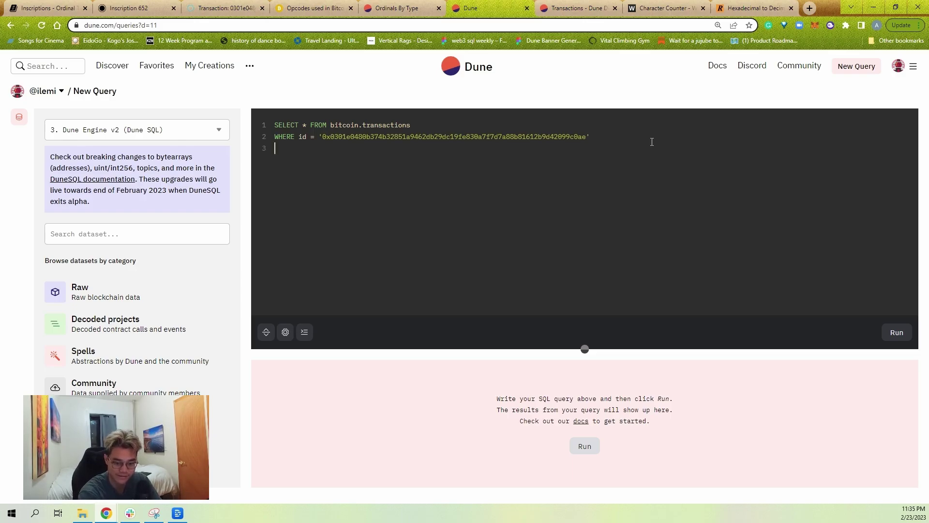
text(and block_height =)
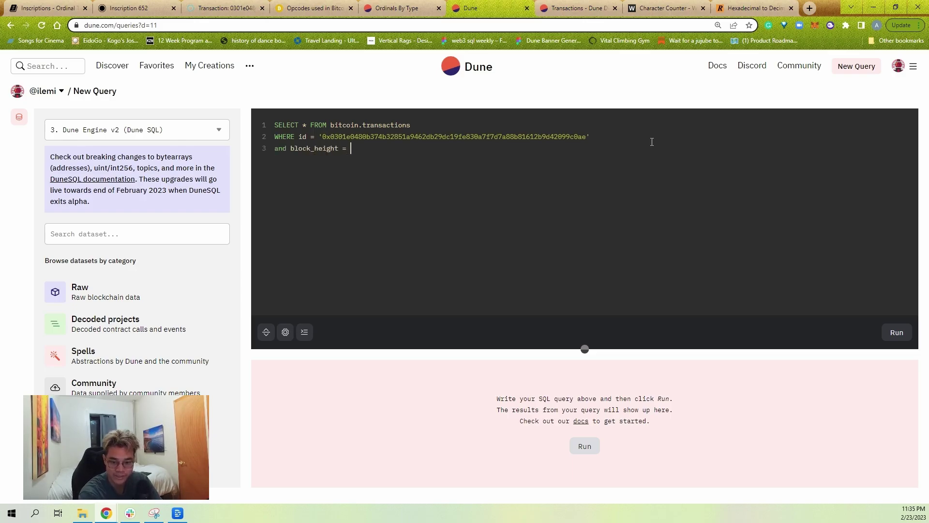
Step: Copy block height 774628 from the transaction page into the filter and run the query
click(412, 7)
click(343, 7)
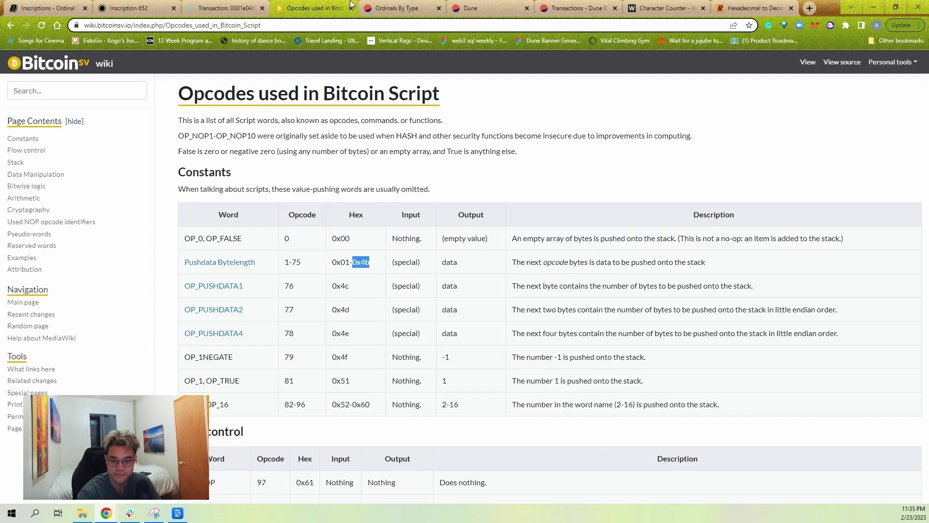
click(224, 8)
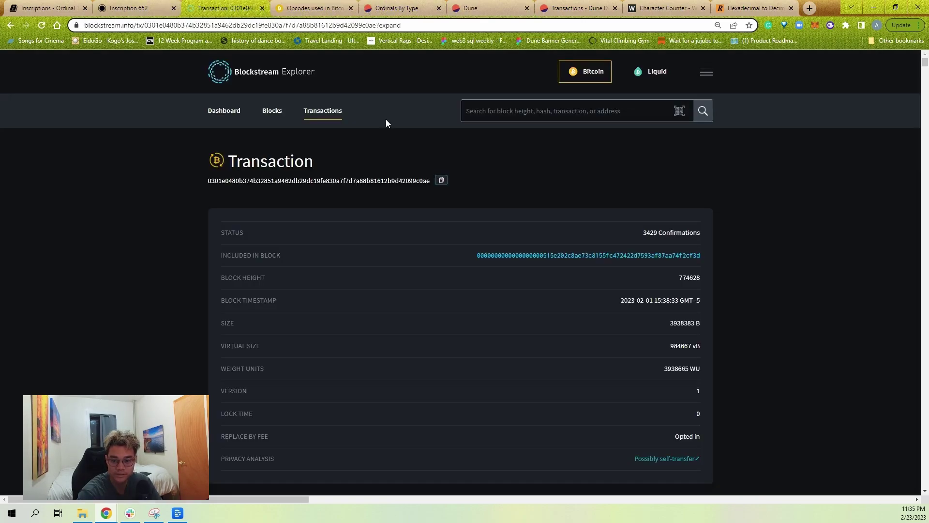
double_click(691, 276)
key(ctrl+c)
click(520, 8)
key(ctrl+v)
key(ctrl+Return)
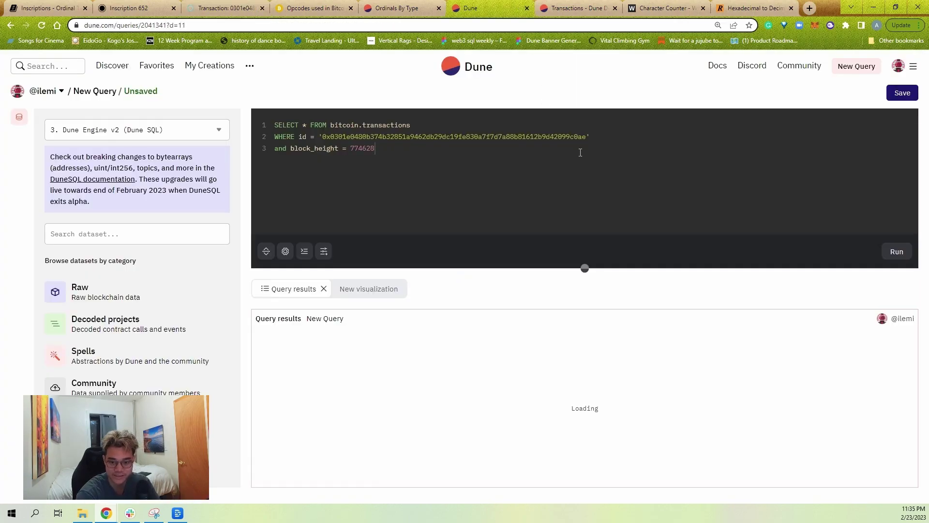
mouse_move(275, 460)
mouse_down()
mouse_move(260, 460)
mouse_move(269, 460)
mouse_up()
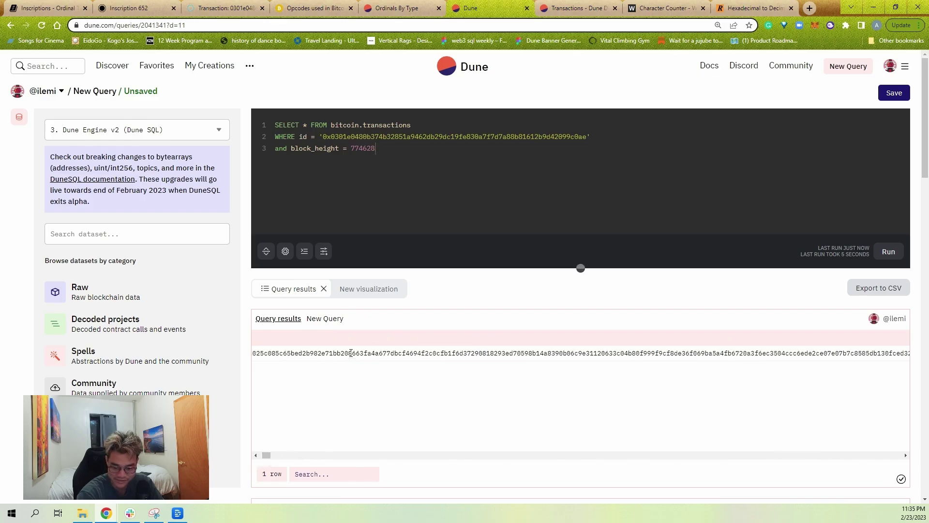
Step: Filter the Raw tables to Bitcoin and list the bitcoin.transactions columns and types
double_click(350, 352)
click(351, 370)
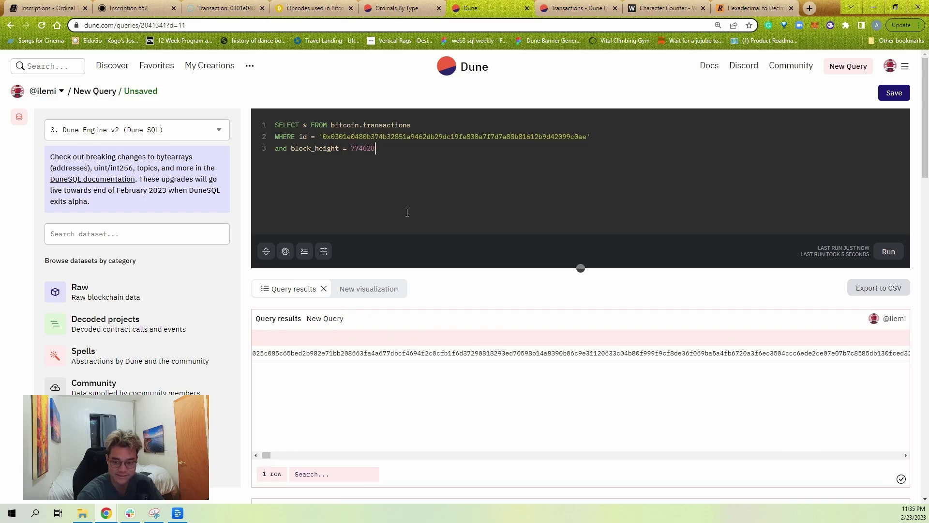
click(119, 296)
click(153, 232)
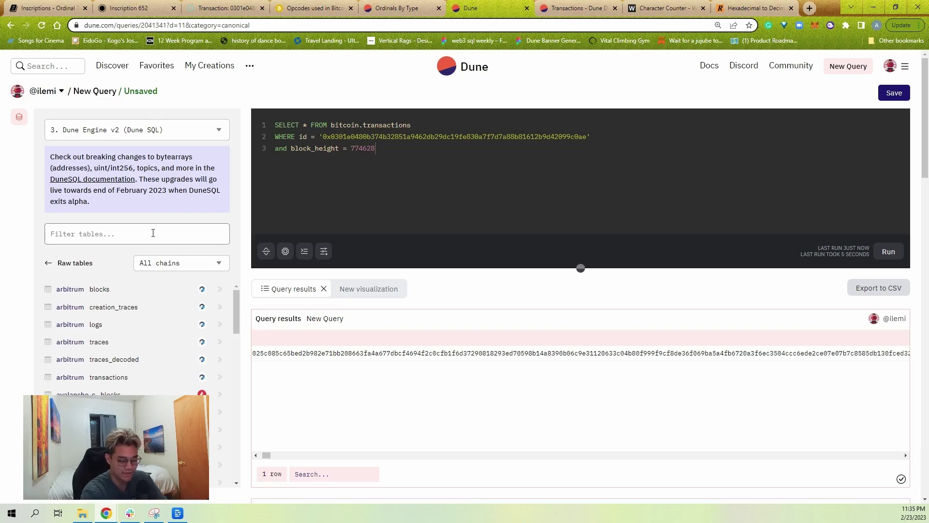
click(168, 267)
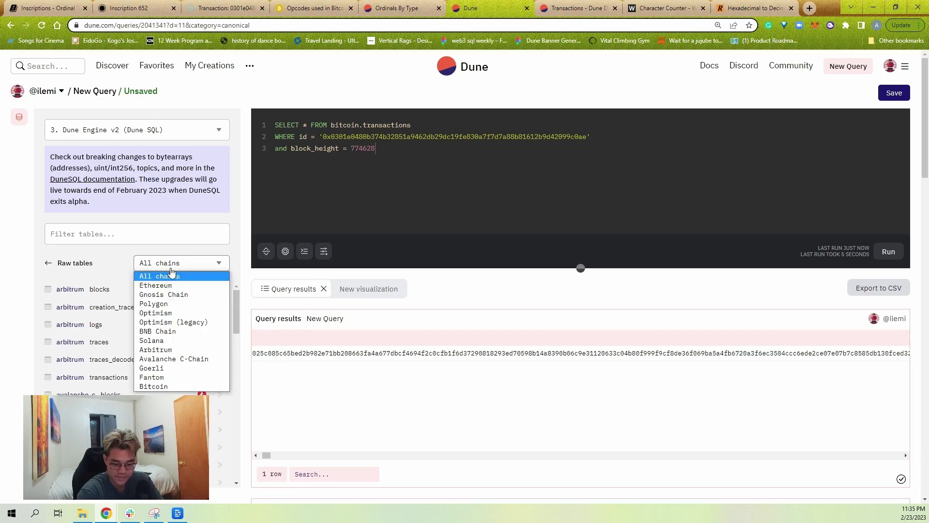
click(160, 386)
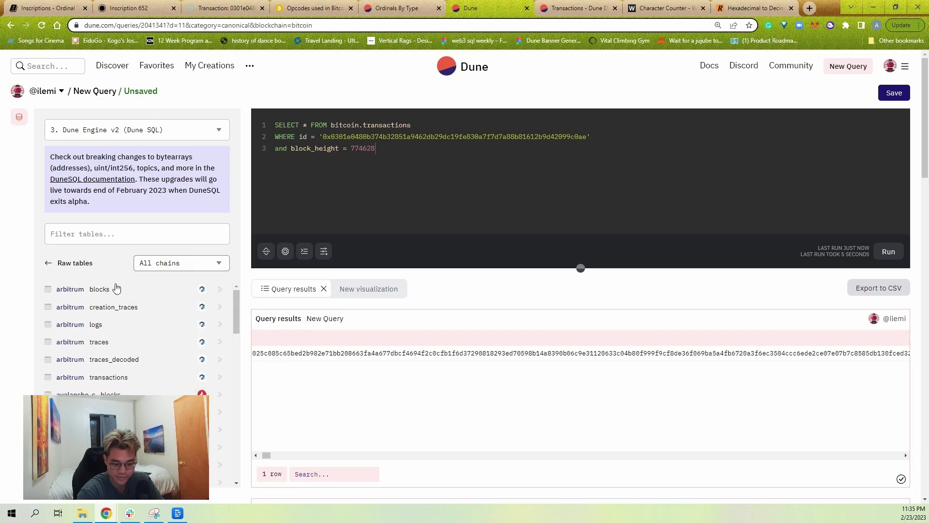
scroll(123, 334, down, 1)
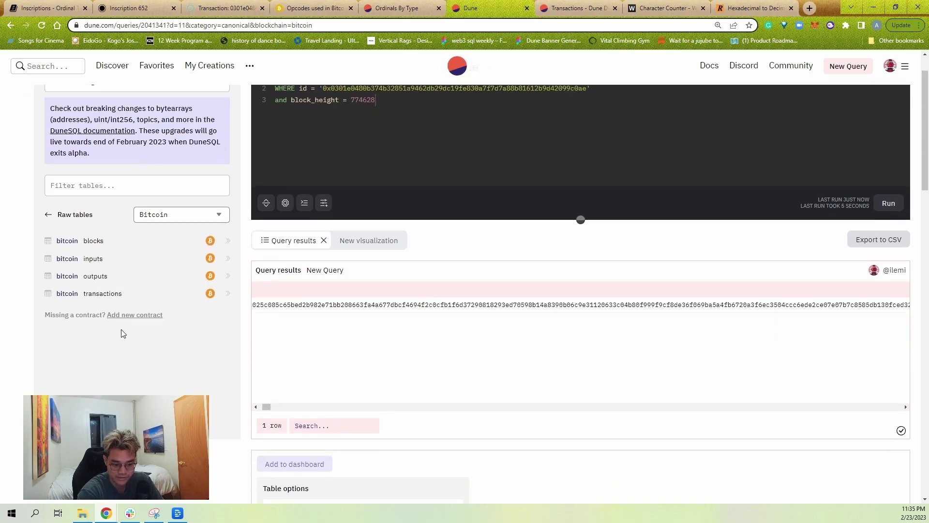
click(133, 292)
mouse_move(198, 242)
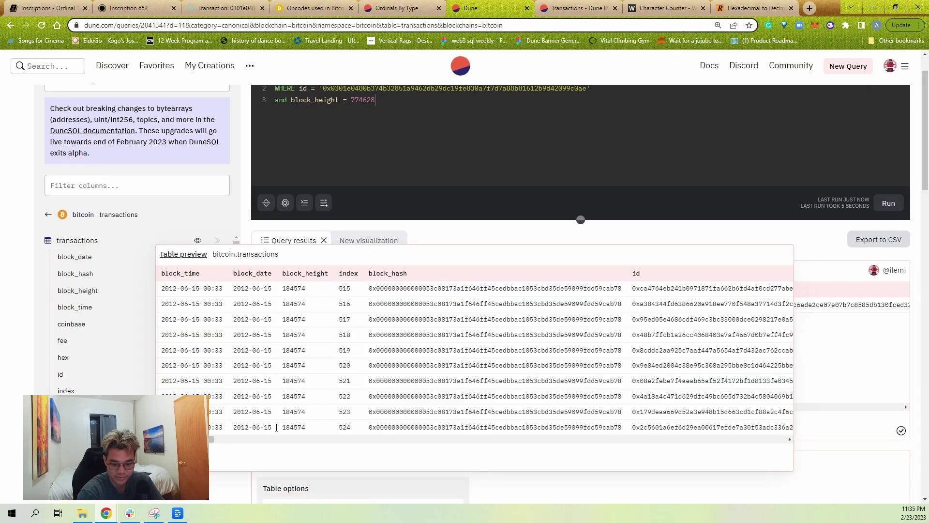
drag(211, 439, 787, 443)
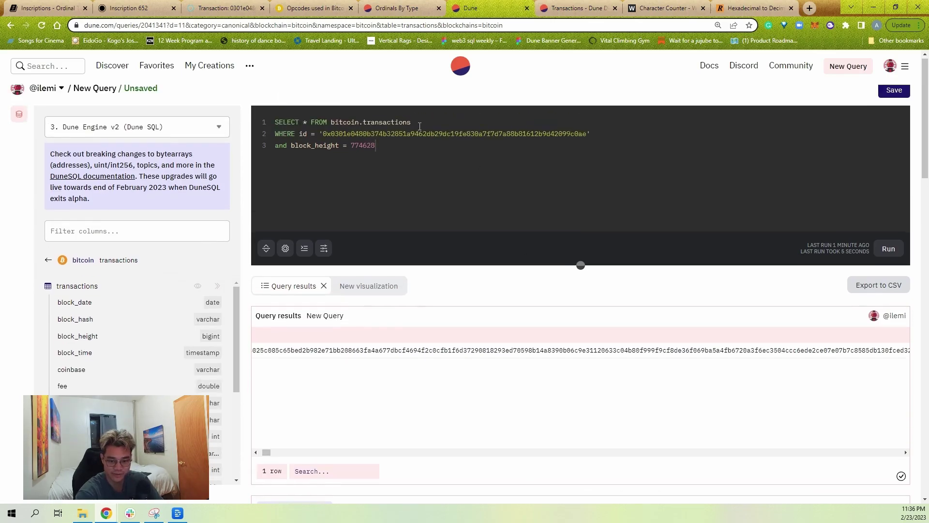
Step: Inspect the transaction's witness hex on Blockstream, selecting the first witness element
scroll(304, 126, up, 1)
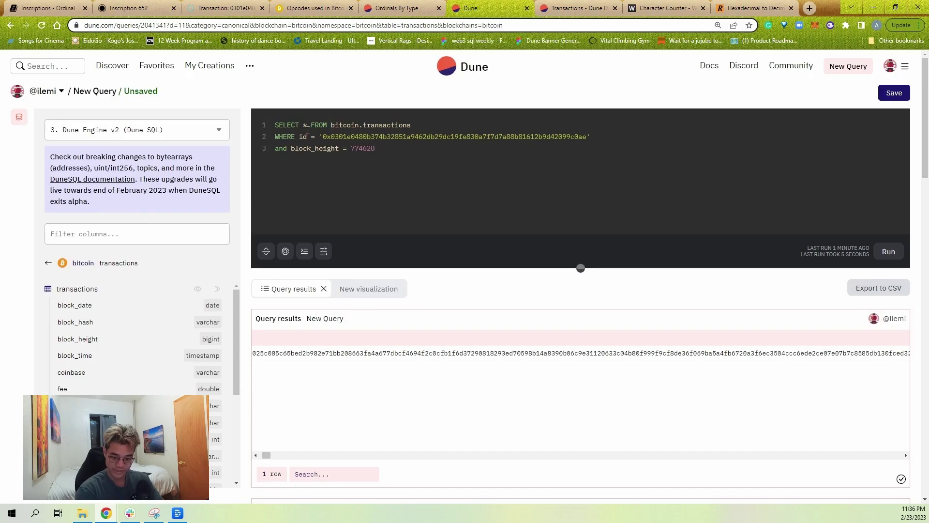
click(226, 7)
scroll(208, 249, down, 5)
scroll(392, 231, up, 3)
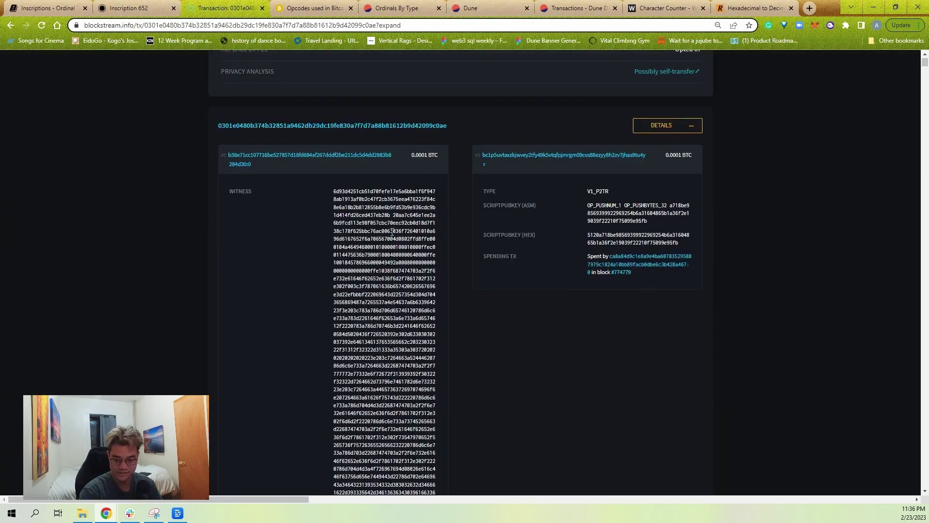
double_click(398, 195)
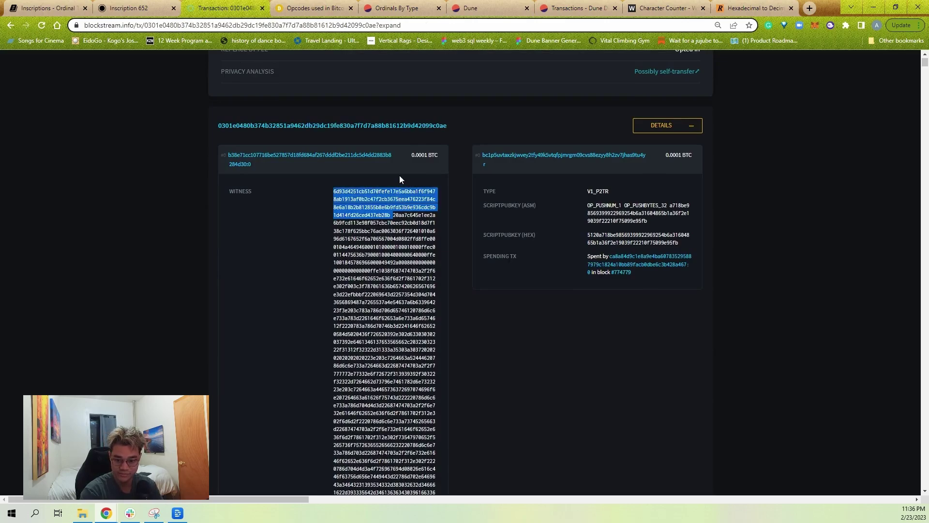
click(418, 230)
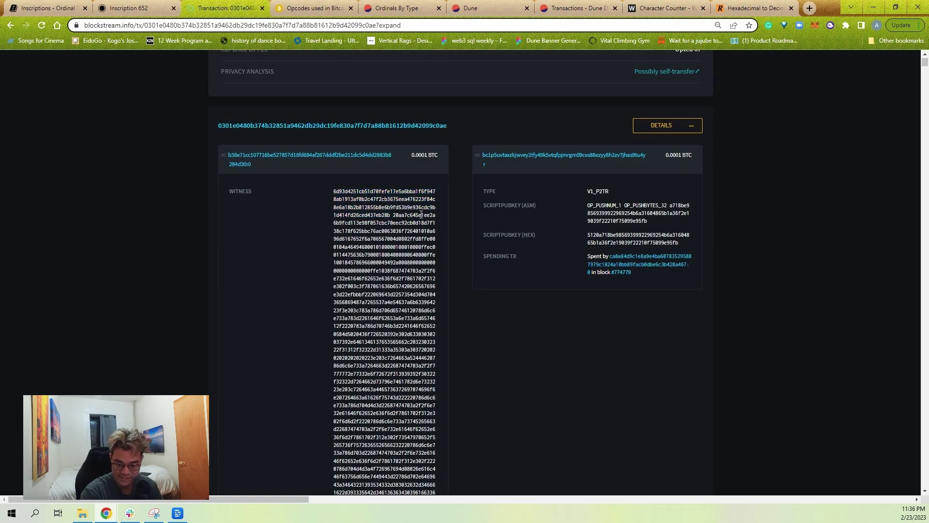
triple_click(401, 214)
click(393, 216)
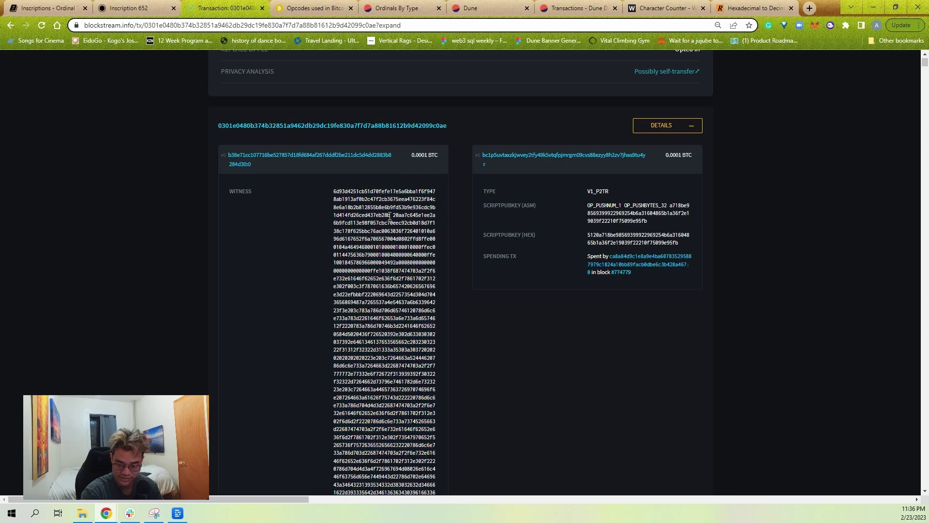
drag(390, 216, 335, 192)
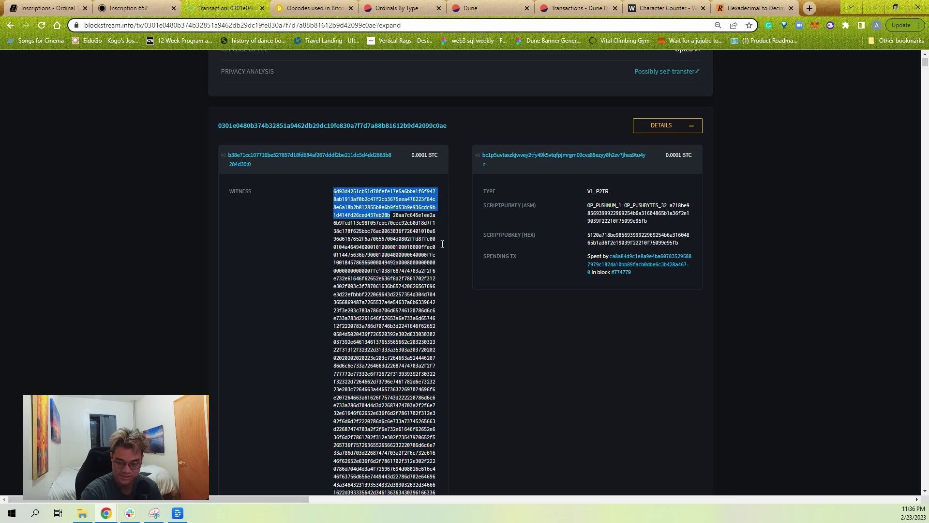
Step: Replace SELECT * with input[1].witness_data[2] and run the query
click(462, 8)
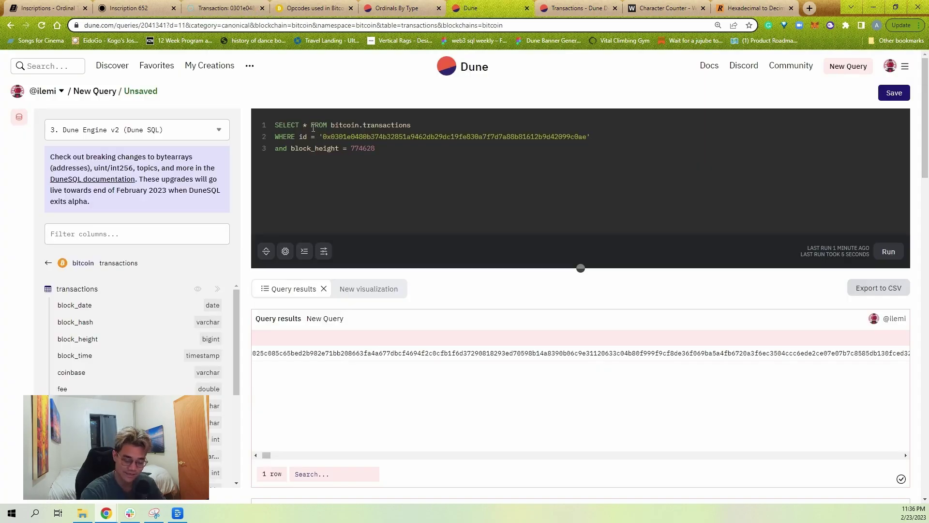
key(BackSpace)
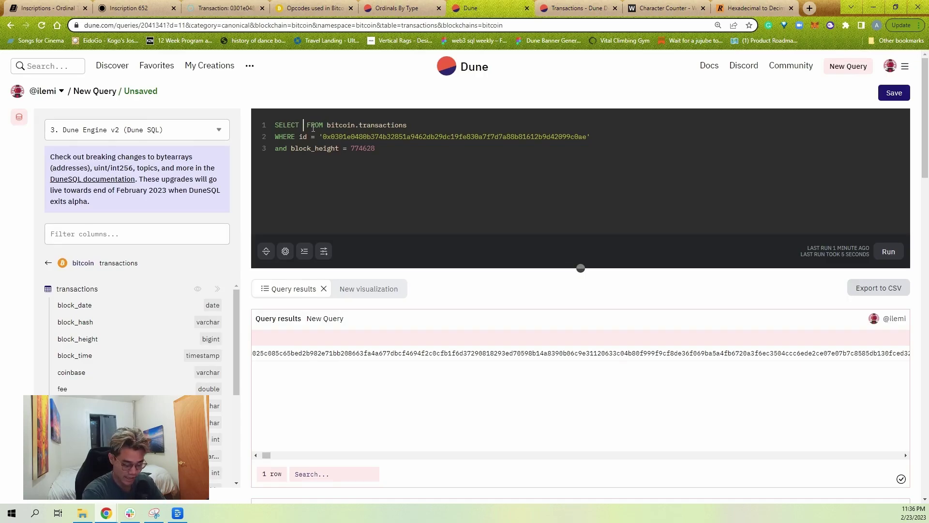
text(input[1])
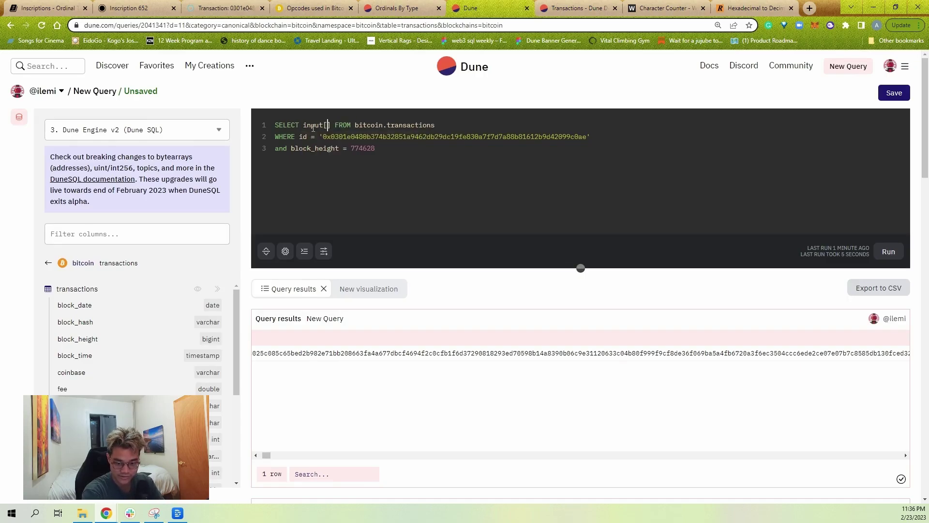
text(.witg)
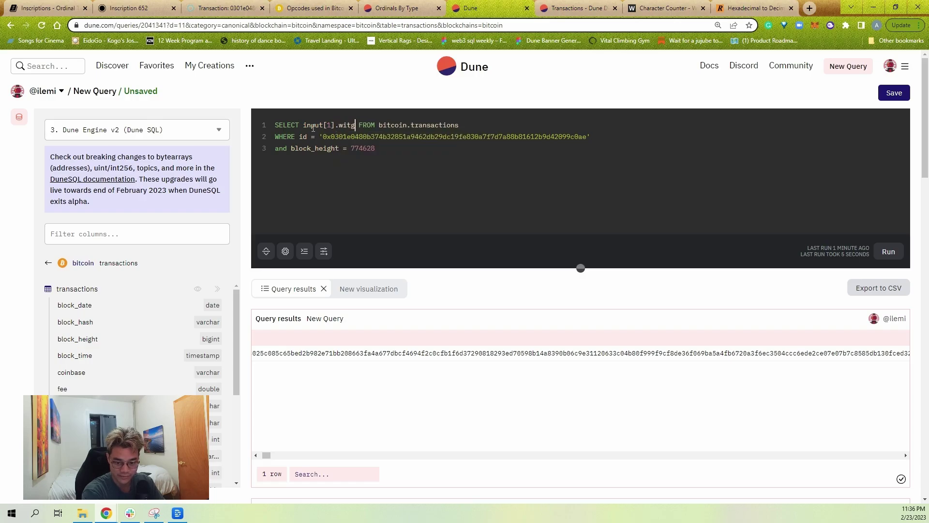
key(BackSpace)
text(ness_data)
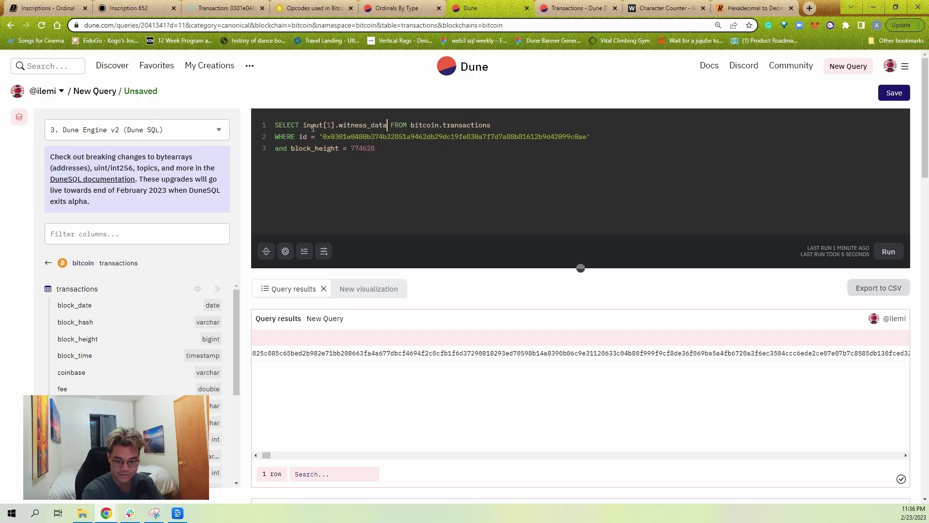
text([2])
key(ctrl+Return)
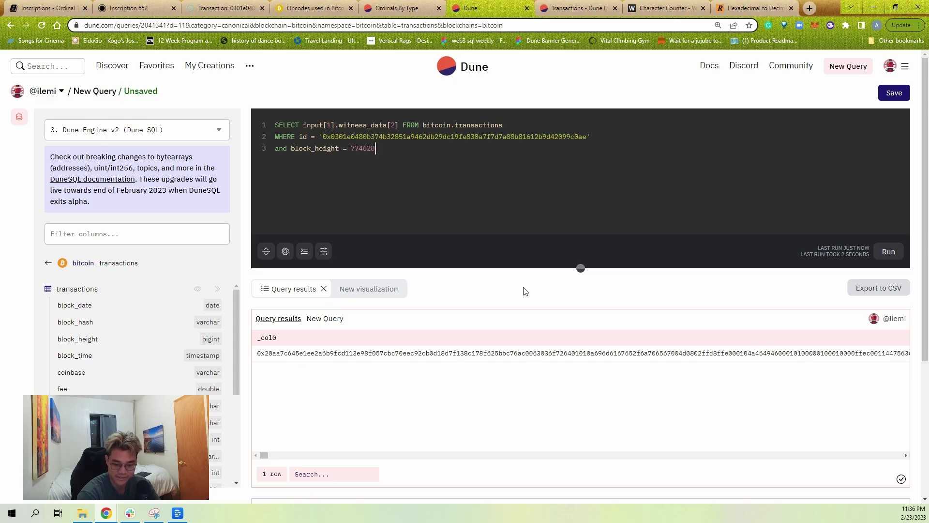
Step: Confirm the _col0 hex result matches the witness data on Blockstream
click(232, 9)
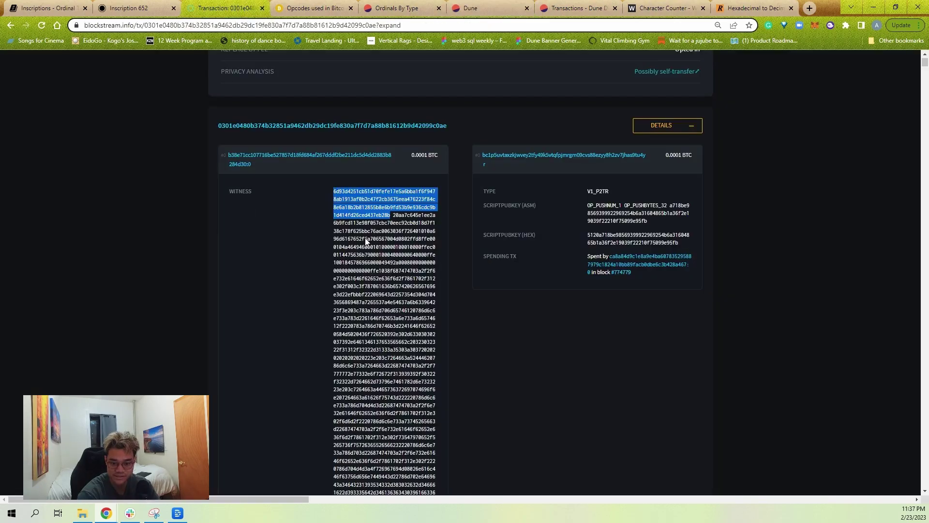
click(397, 215)
drag(393, 215, 401, 230)
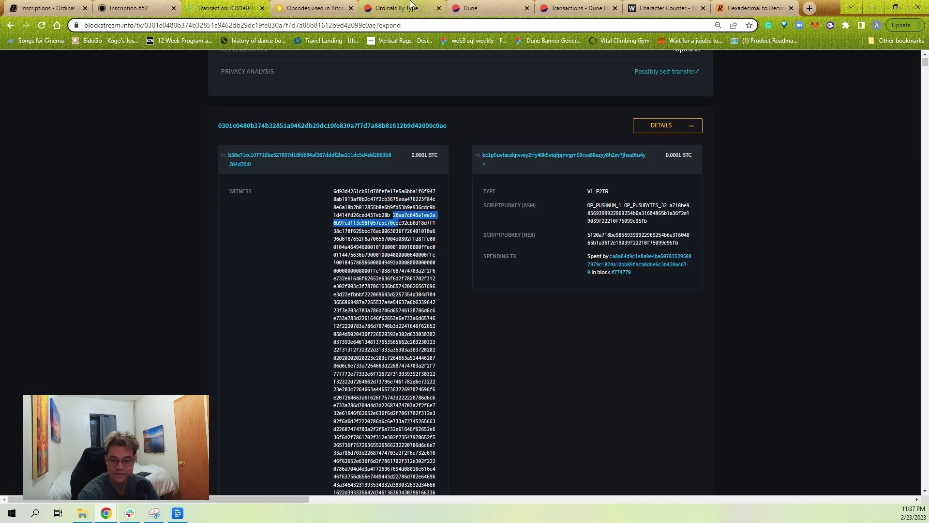
click(471, 8)
click(48, 263)
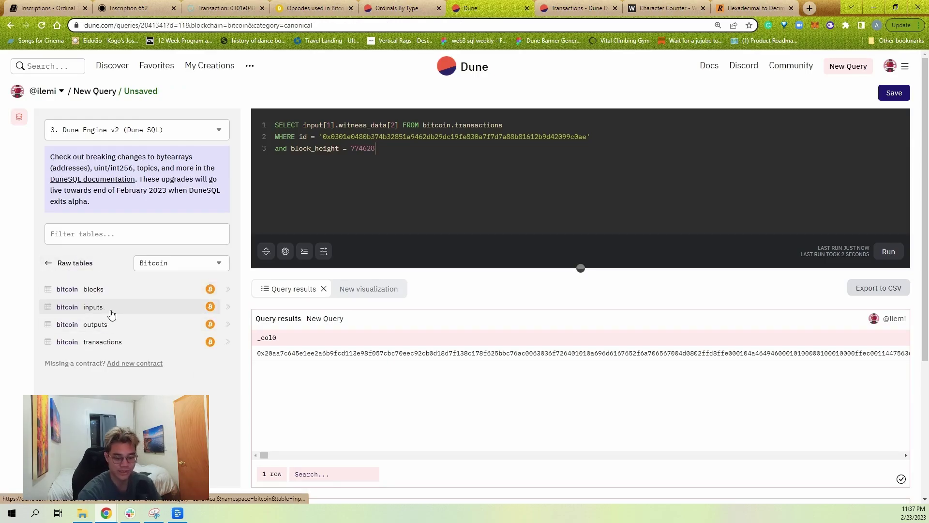
Step: Review the bitcoin inputs columns, then delete input[1].witness_data[2] from the SELECT clause
click(112, 313)
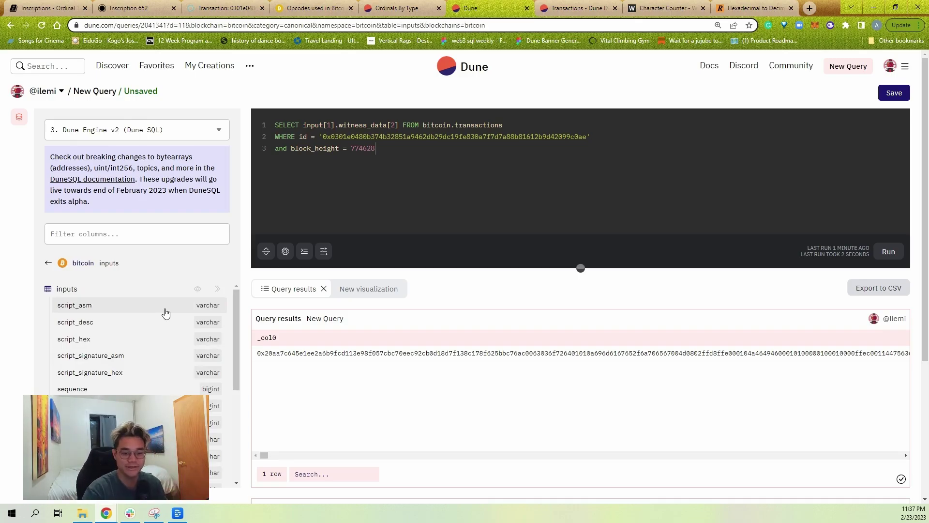
click(107, 262)
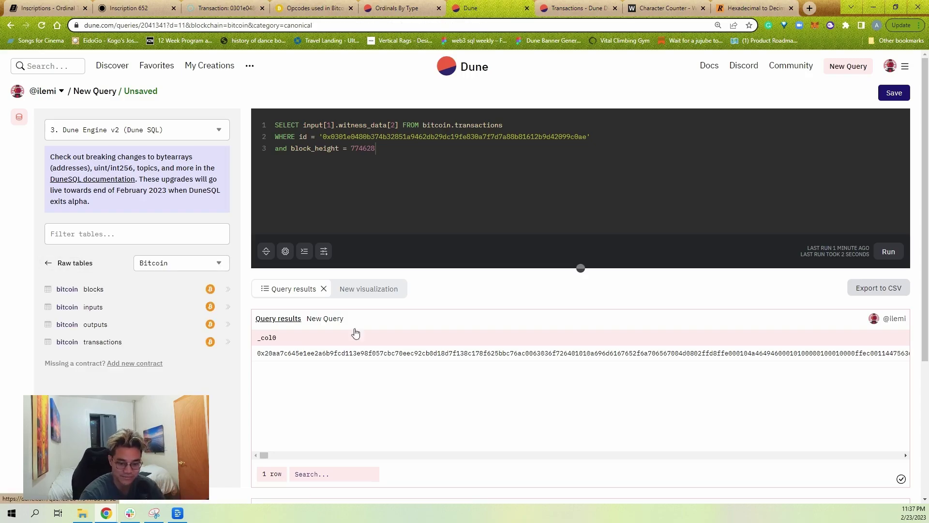
click(436, 150)
drag(398, 125, 303, 125)
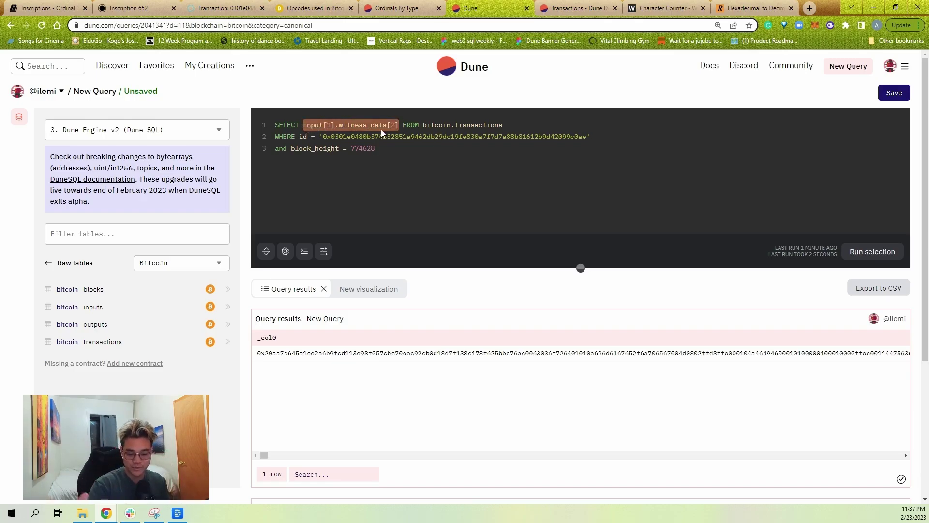
key(BackSpace)
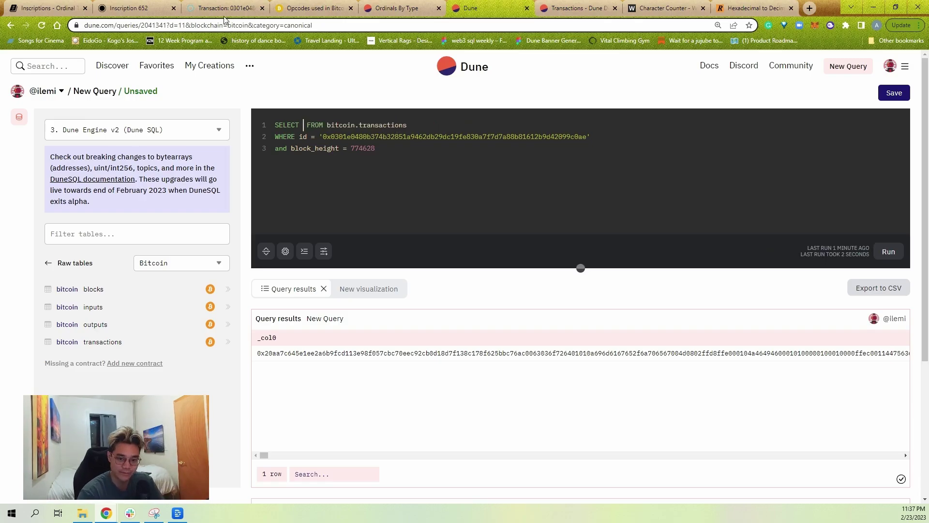
Step: On the Ordinals Docs Inscriptions page, highlight the example envelope from OP_FALSE through OP_1
click(138, 8)
click(48, 8)
drag(415, 363, 357, 297)
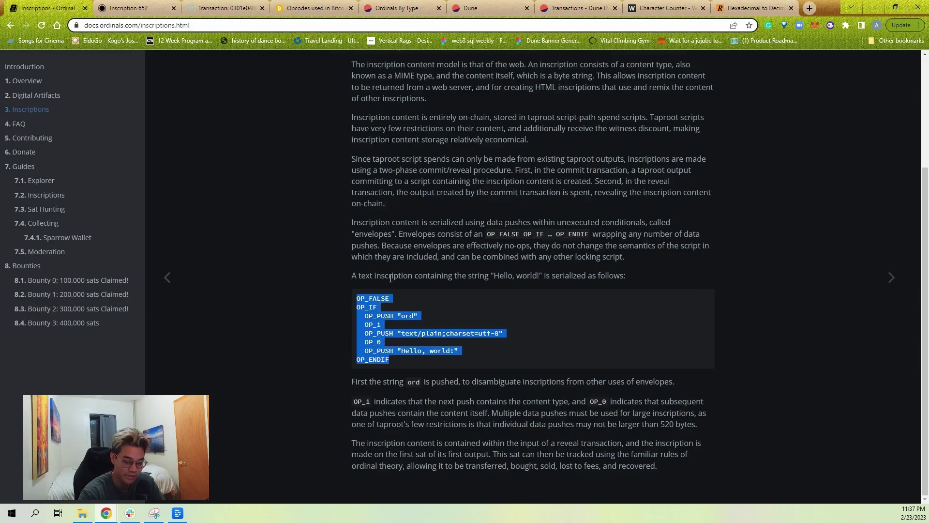
click(427, 304)
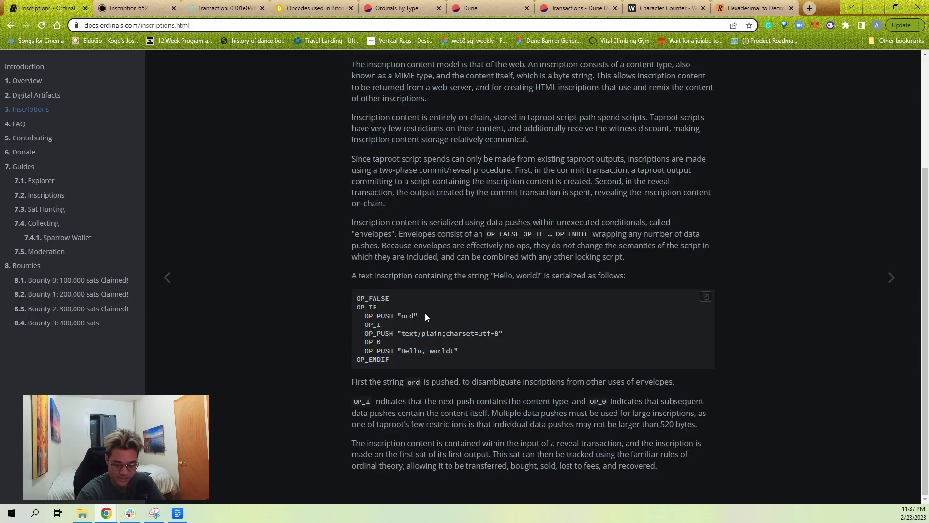
drag(404, 323, 357, 297)
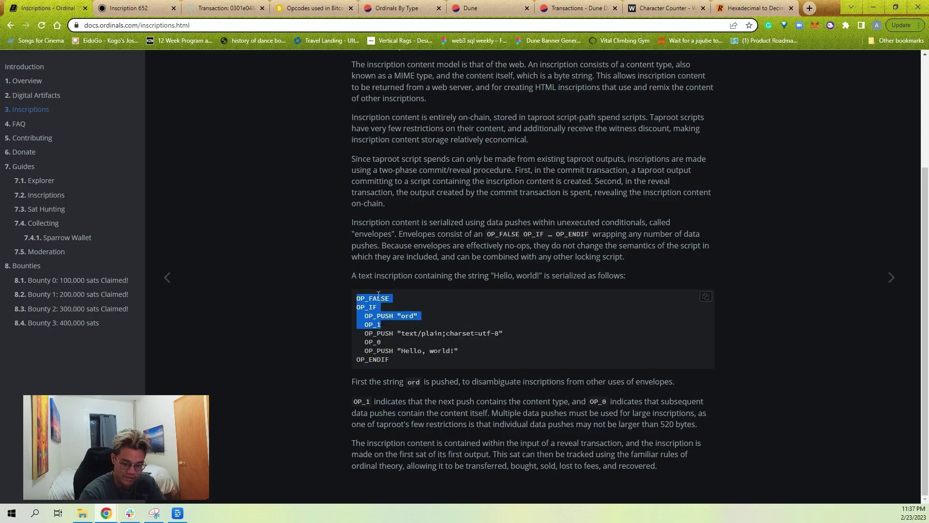
Step: Trace the content-type, OP_0 and content push lines, then bring up the Bitcoin Script opcodes page
triple_click(435, 333)
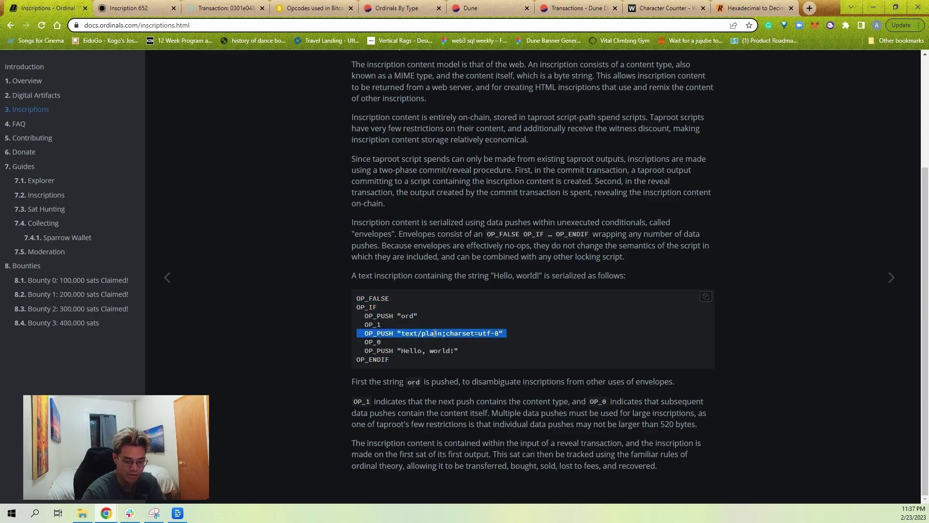
click(426, 346)
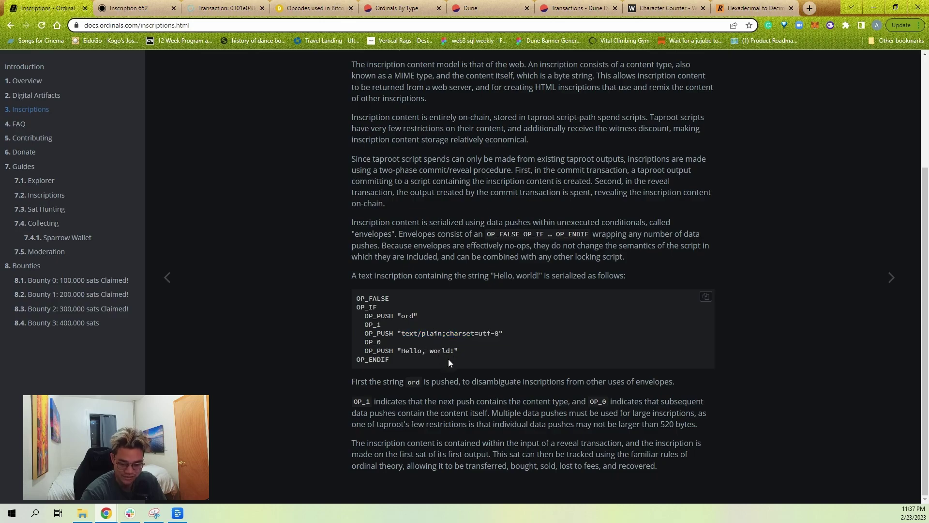
drag(458, 350, 363, 341)
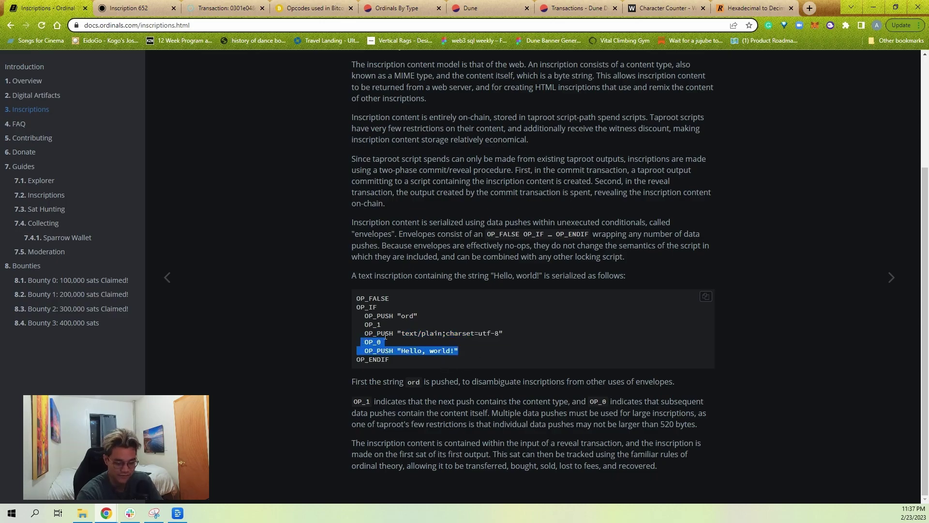
click(384, 336)
drag(401, 320, 354, 297)
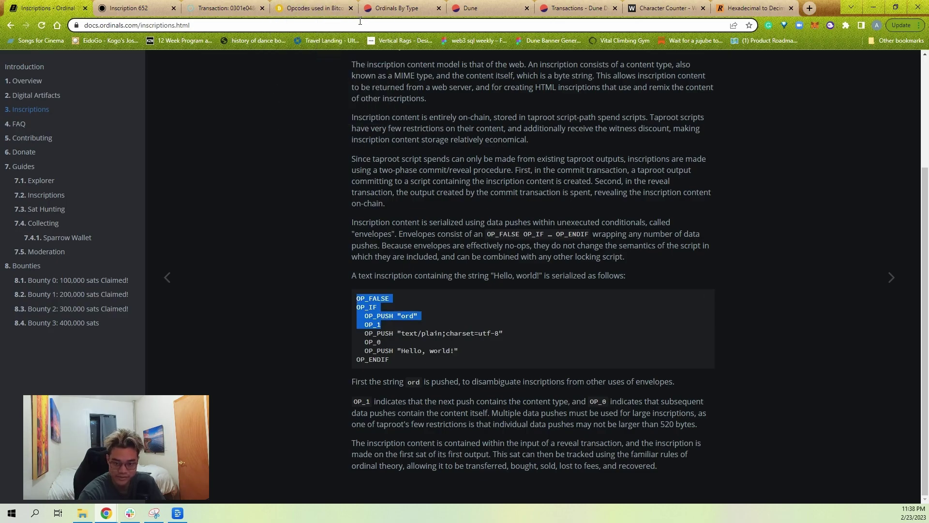
click(340, 8)
click(267, 27)
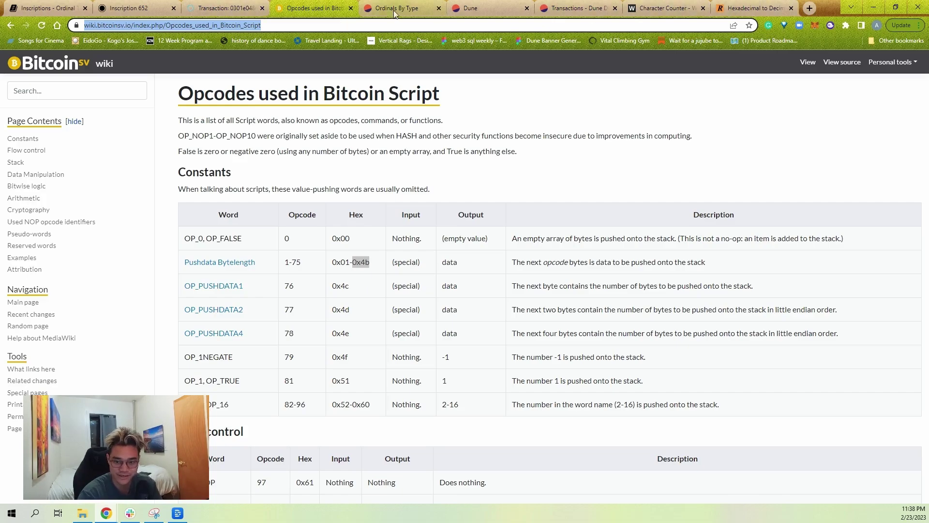
Step: Scroll the Dune Docs bitcoin.transactions page down to the input struct definitions
click(574, 8)
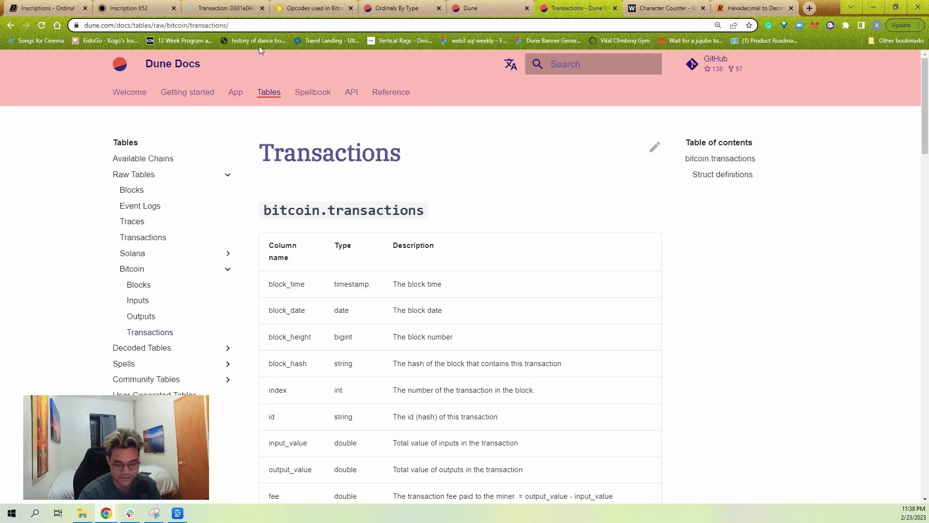
scroll(484, 314, down, 5)
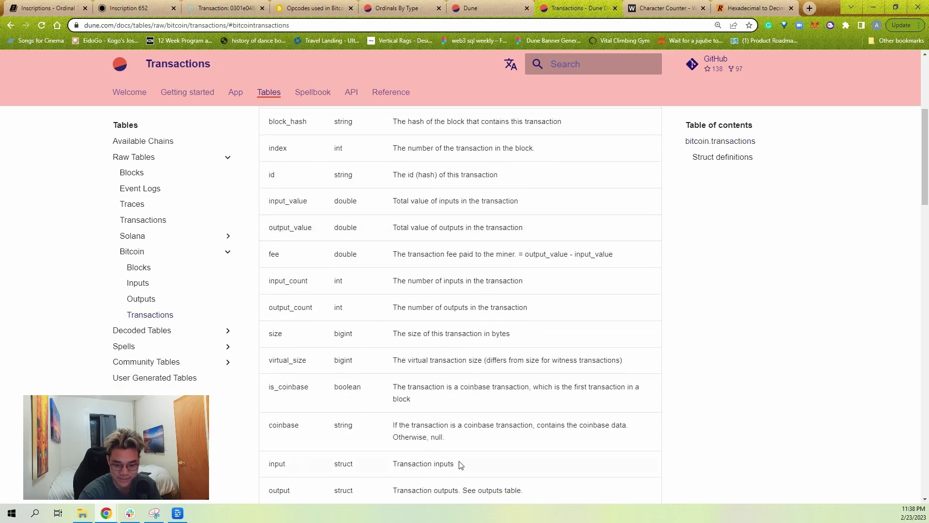
scroll(320, 383, down, 12)
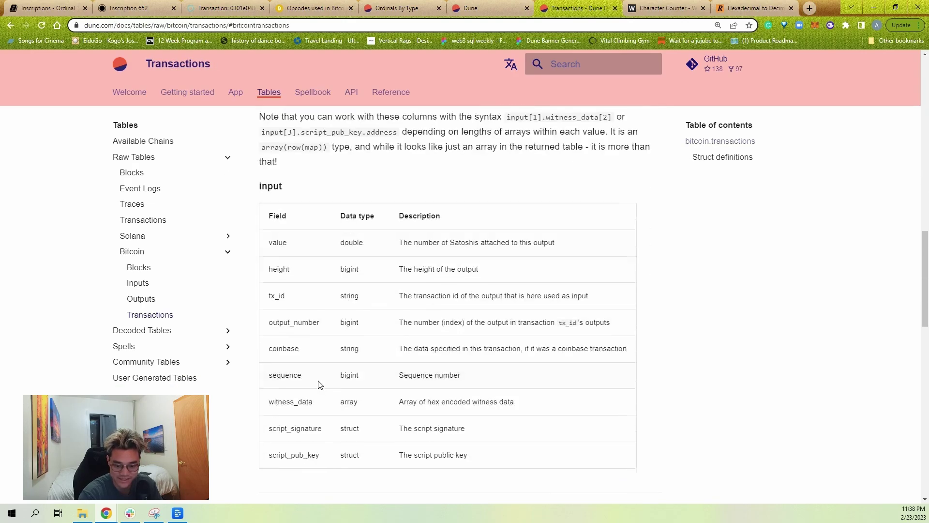
scroll(323, 363, down, 8)
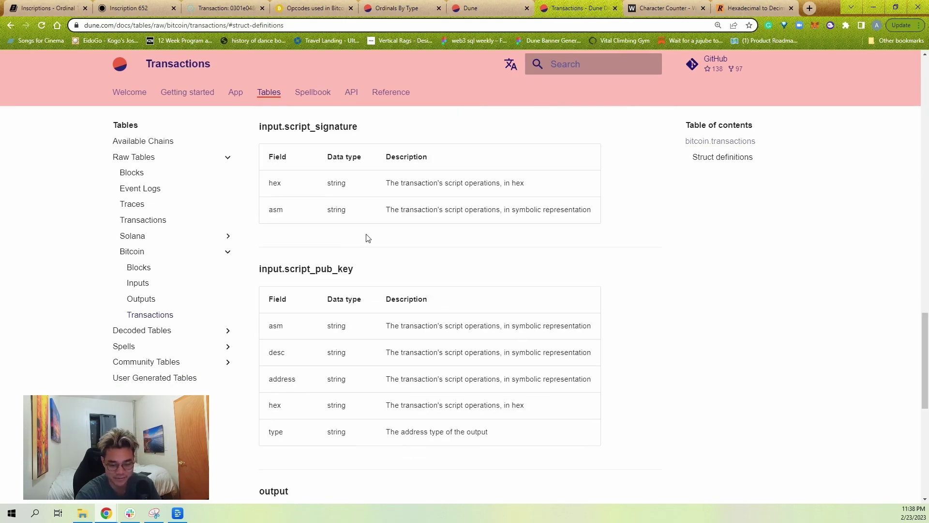
Step: On the opcodes wiki, highlight OP_FALSE and its hex value 00
key(ctrl+4)
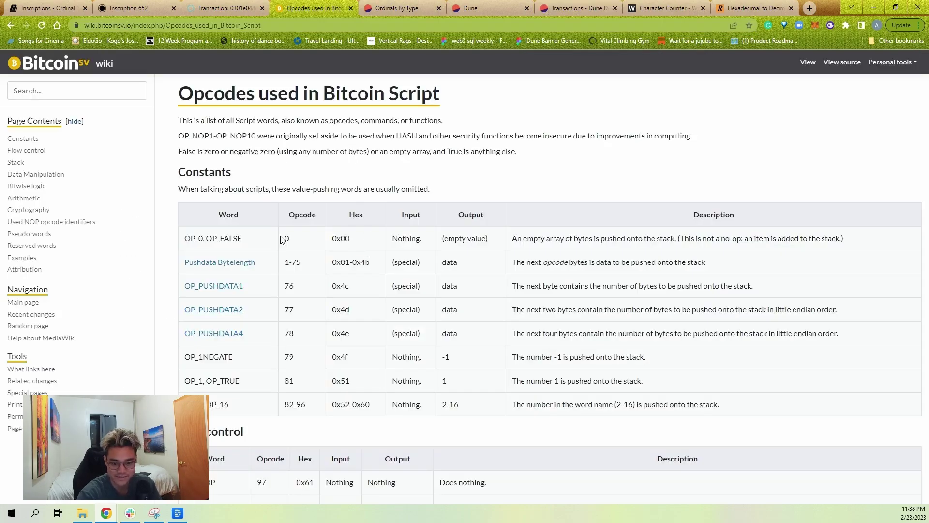
double_click(221, 237)
drag(350, 239, 343, 240)
key(ctrl+c)
Step: Paste OP_FALSE's hex 00 on a new line below the Dune query and reorder the browser tabs
key(ctrl+6)
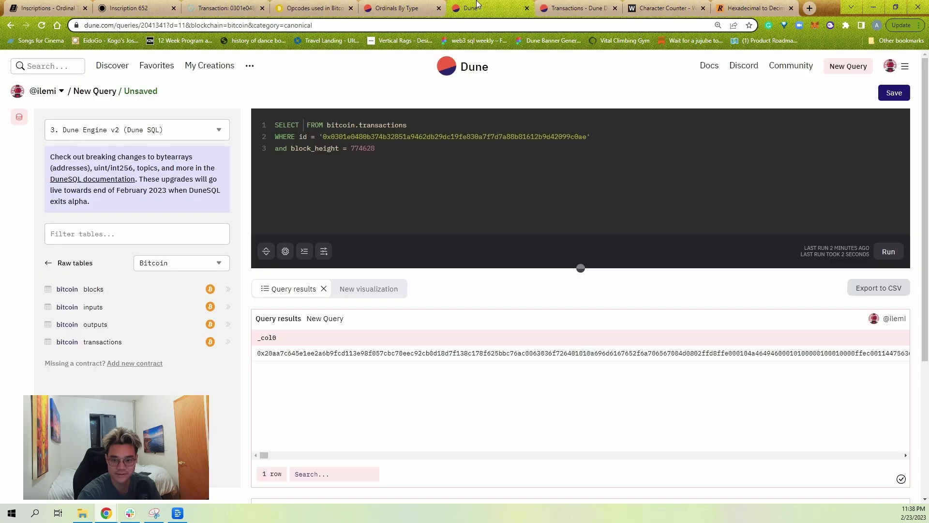
key(Return)
key(Return)
key(ctrl+v)
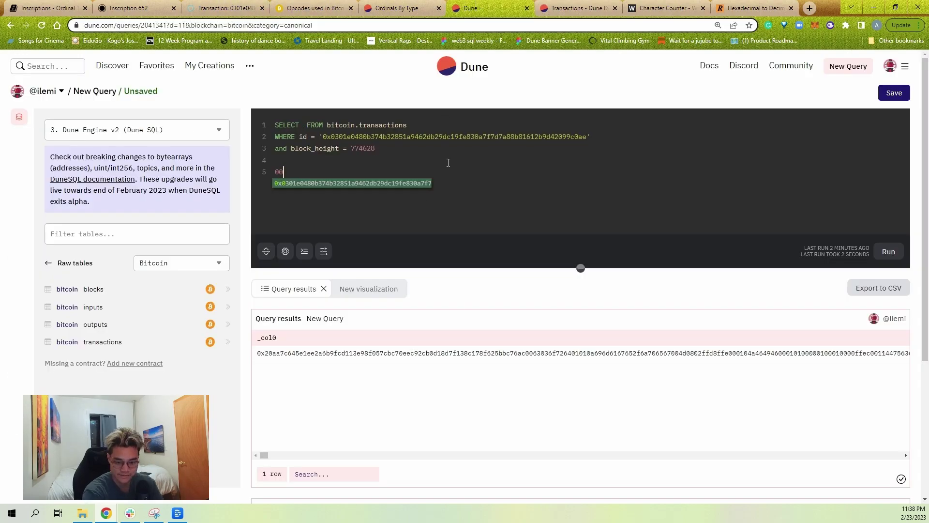
click(131, 9)
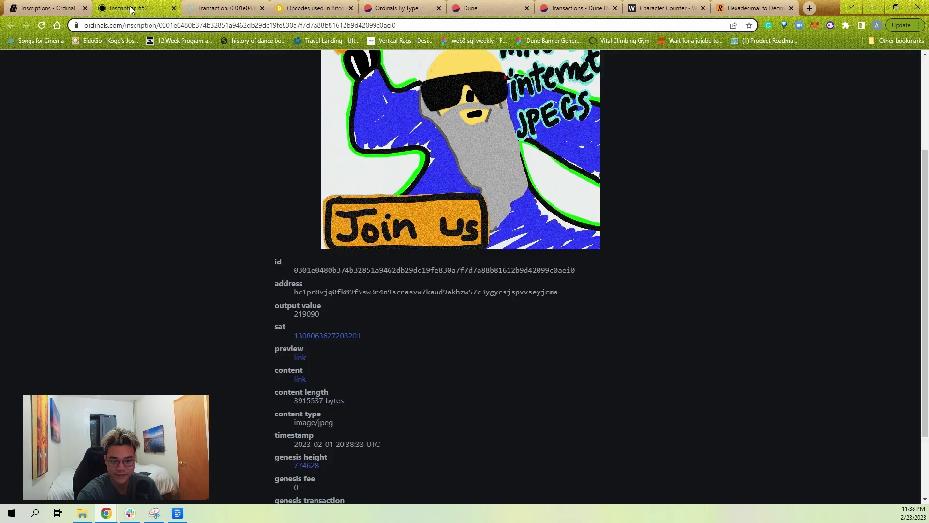
click(340, 9)
drag(53, 9, 225, 9)
Step: Look up OP_IF's hex code 63 on the opcodes page and add it after 00, making 0063
double_click(372, 308)
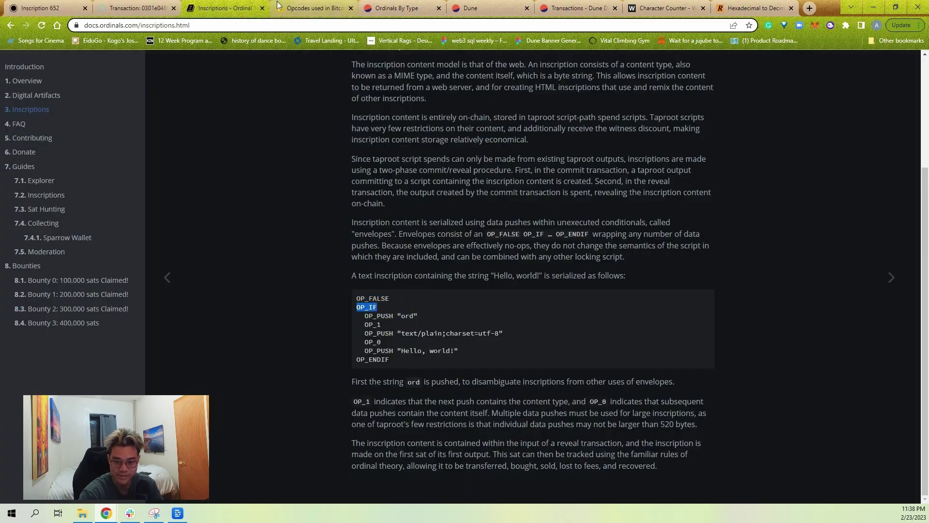
key(ctrl+Tab)
key(ctrl+f)
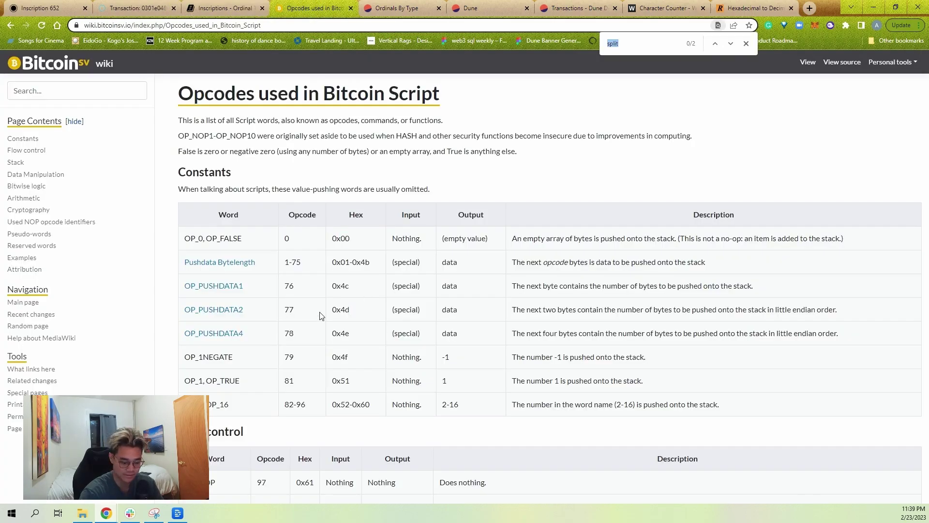
text(OP_IF)
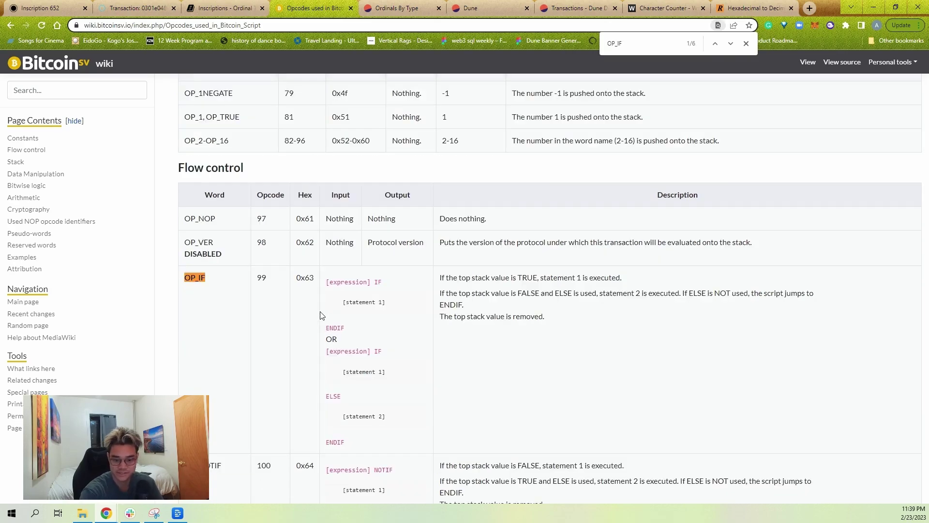
mouse_move(314, 278)
mouse_down()
mouse_move(296, 278)
mouse_move(305, 277)
mouse_up()
click(226, 7)
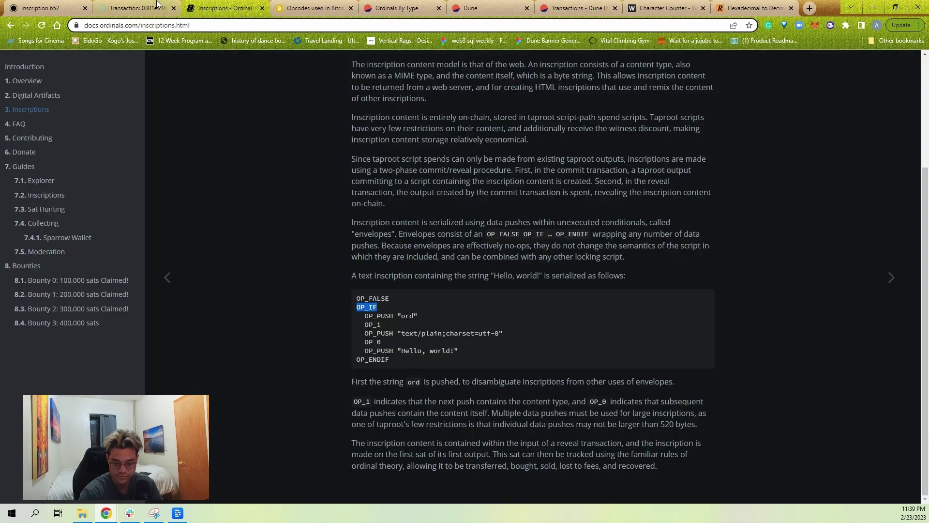
click(486, 7)
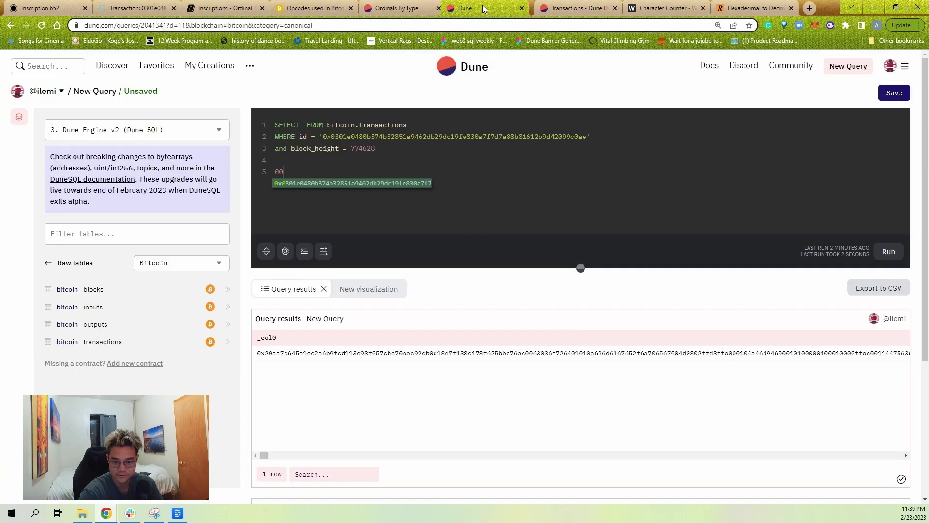
text(63)
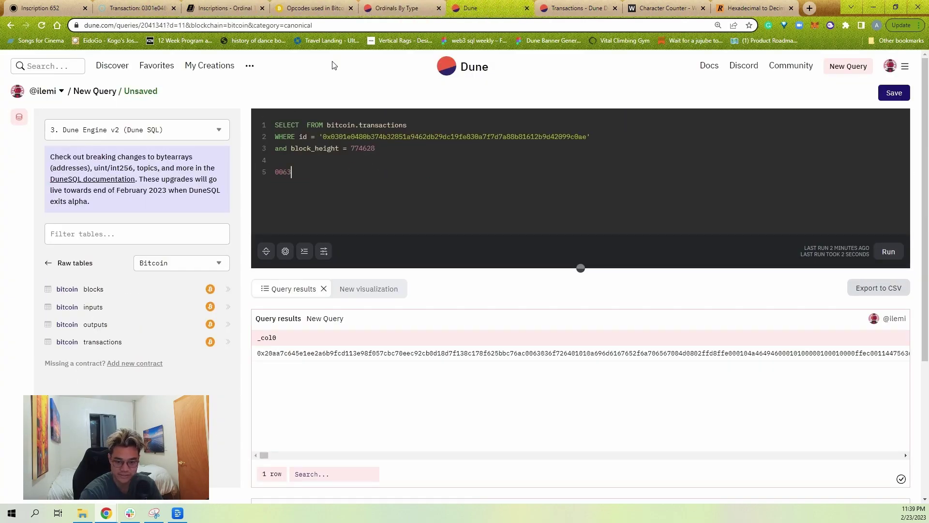
Step: Compare the envelope's OP_PUSH 'ord' with the Pushdata Bytelength range 0x01-0x4b, then select 0063
click(225, 7)
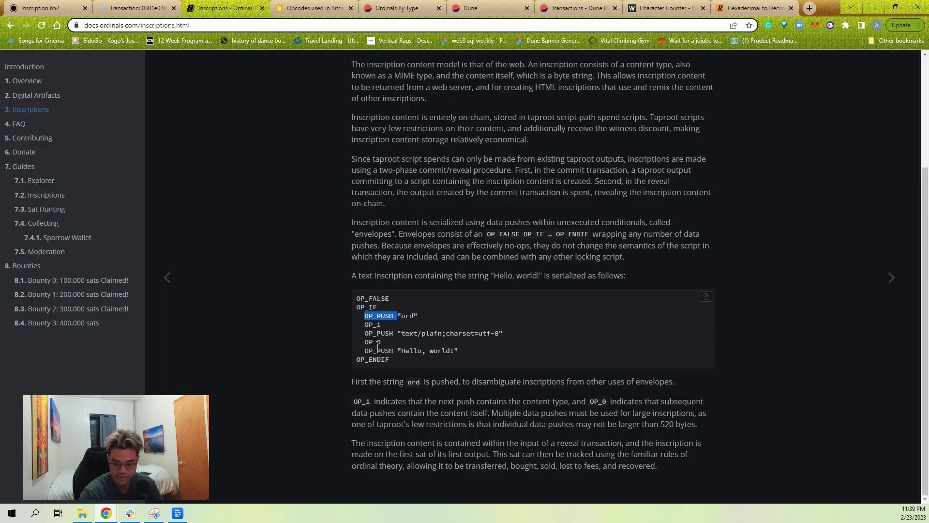
double_click(413, 320)
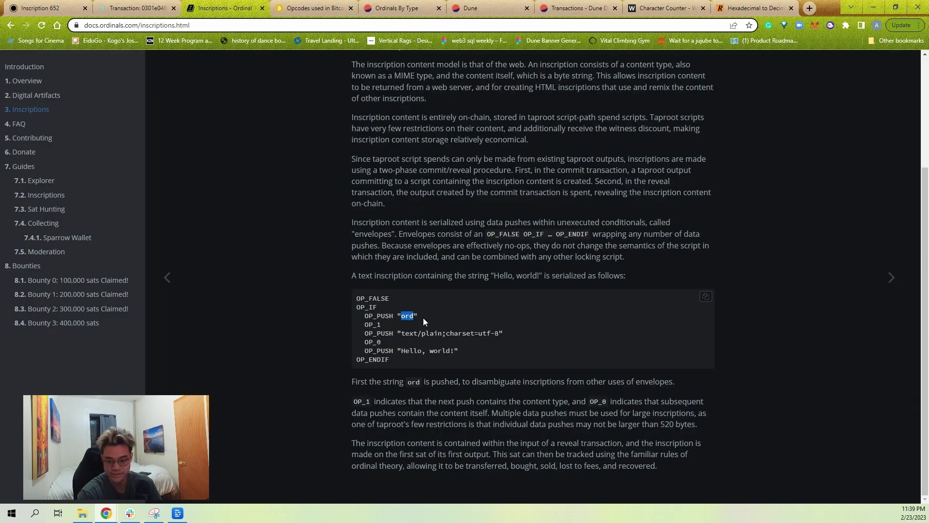
double_click(375, 315)
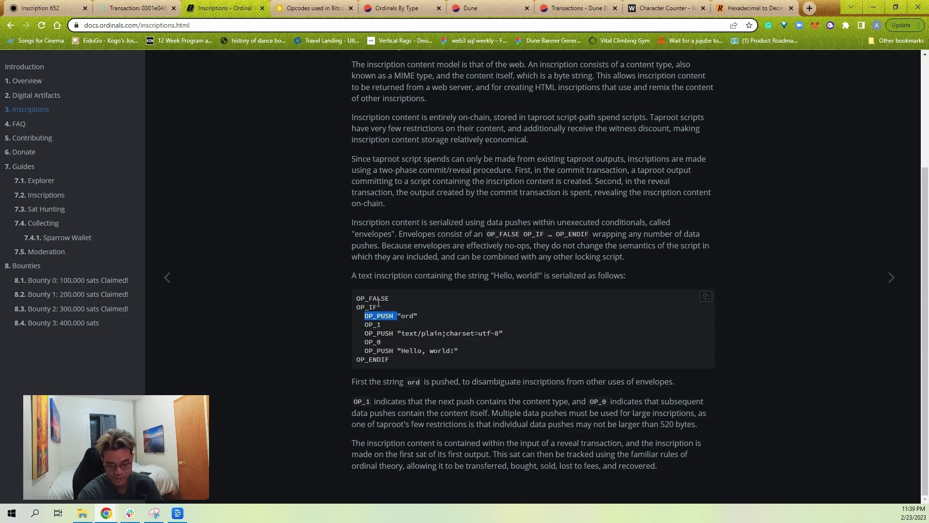
click(315, 8)
scroll(217, 298, up, 3)
triple_click(368, 262)
key(ctrl+shift+Tab)
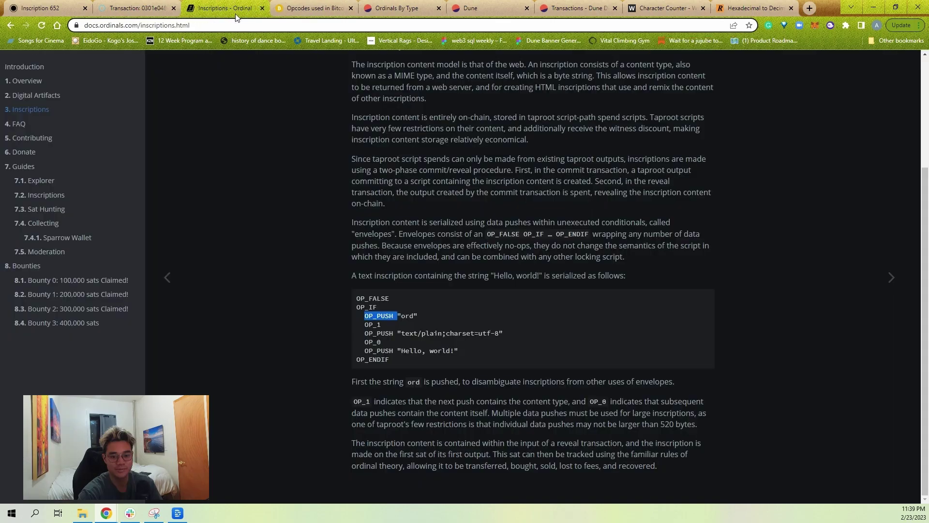
drag(417, 316, 398, 313)
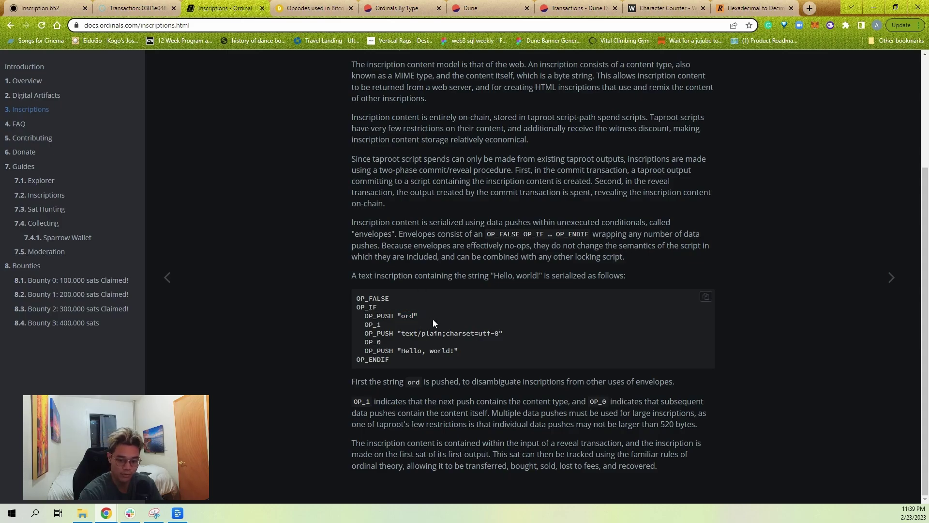
key(ctrl+Tab)
key(ctrl+Tab)
key(ctrl+Tab)
double_click(413, 174)
Step: Write the expression to_hex(to_utf8('ord')) on line 7
click(327, 182)
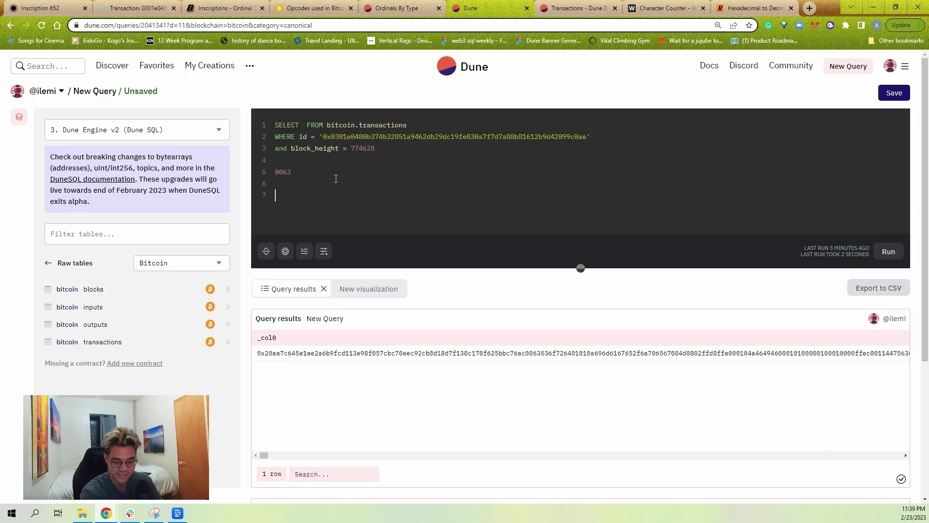
text('ord')
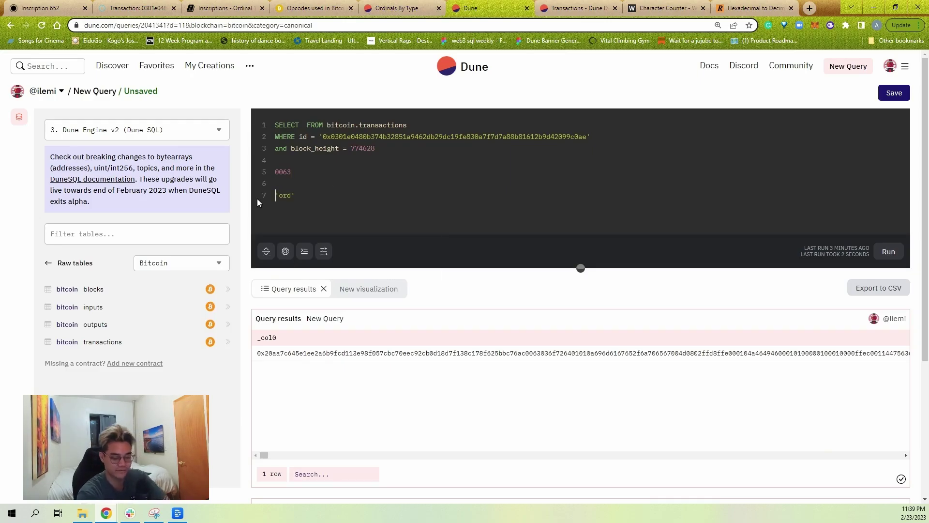
click(299, 203)
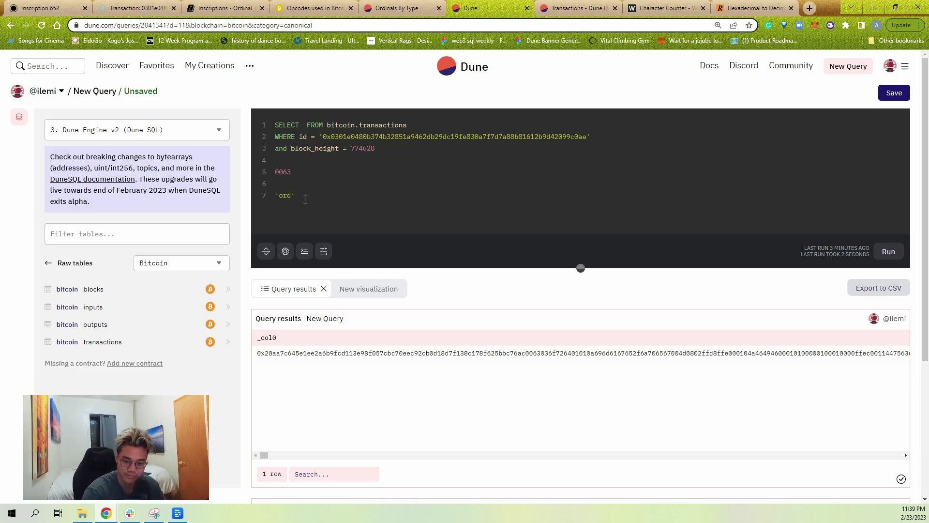
click(274, 195)
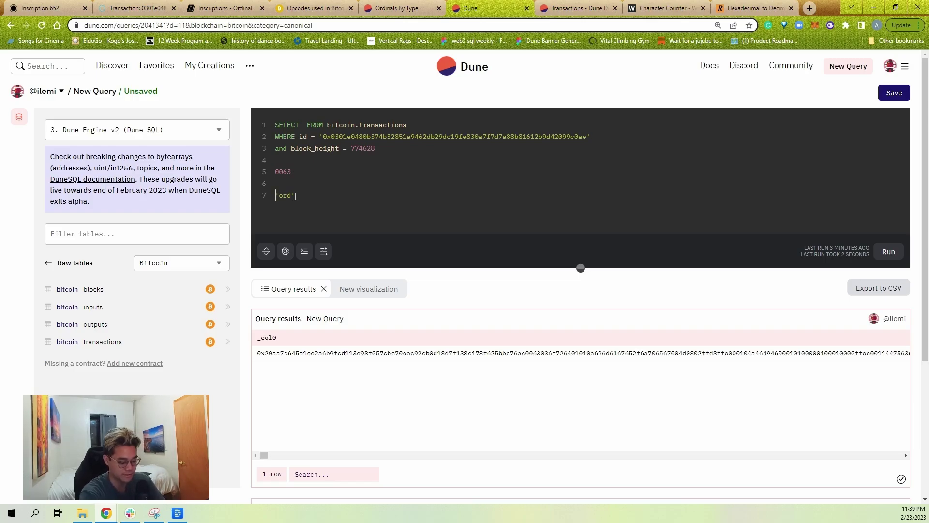
text(to_utf8()
key(End)
text())
key(Home)
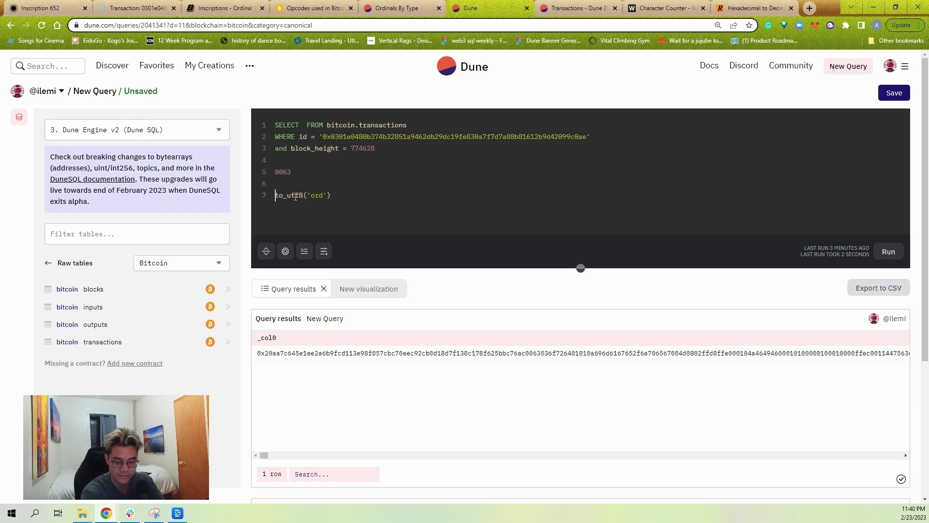
text(to_hex()
key(End)
text())
Step: Prefix it with SELECT, run just that line, and copy the result 6F7264
key(ctrl+Home)
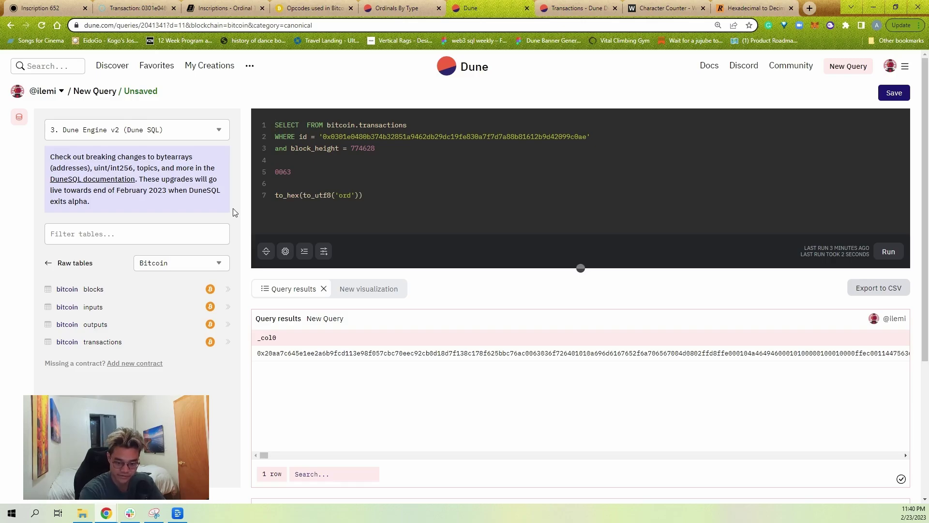
click(274, 195)
text(SELECT)
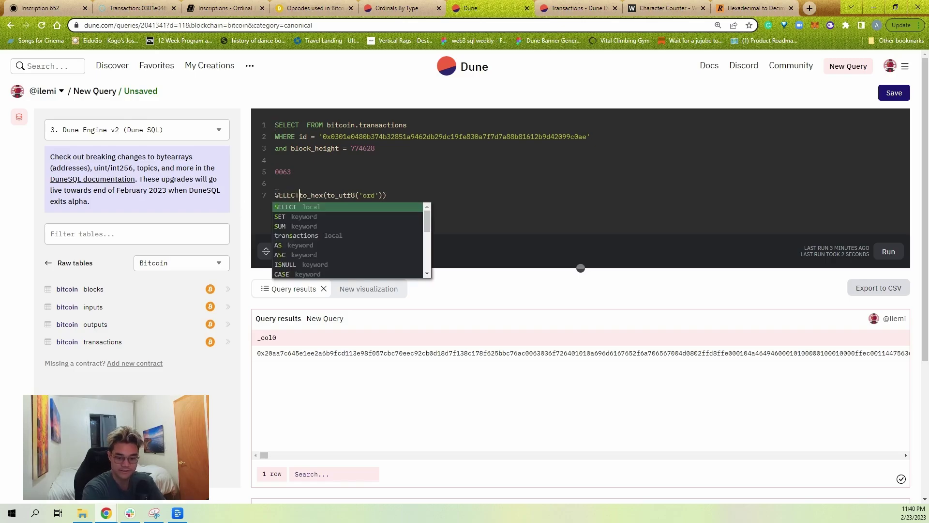
triple_click(299, 193)
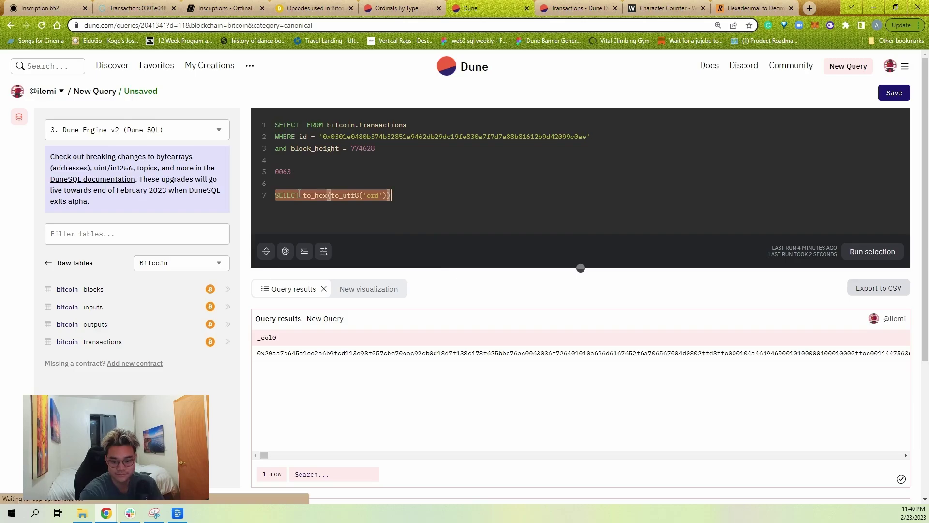
key(ctrl+Return)
double_click(273, 357)
key(ctrl+c)
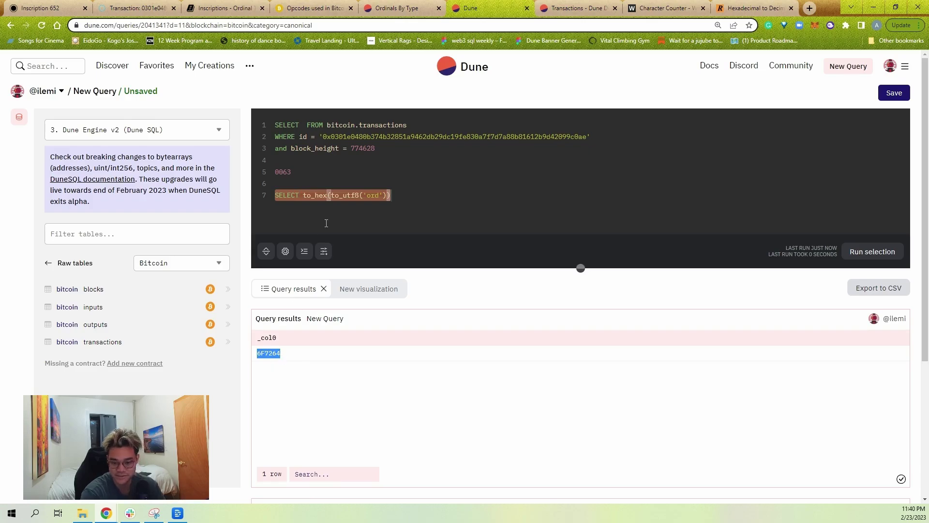
Step: Paste 6F7264 after 0063 on line 5 and insert the push-length byte 03 before it
click(322, 172)
key(ctrl+v)
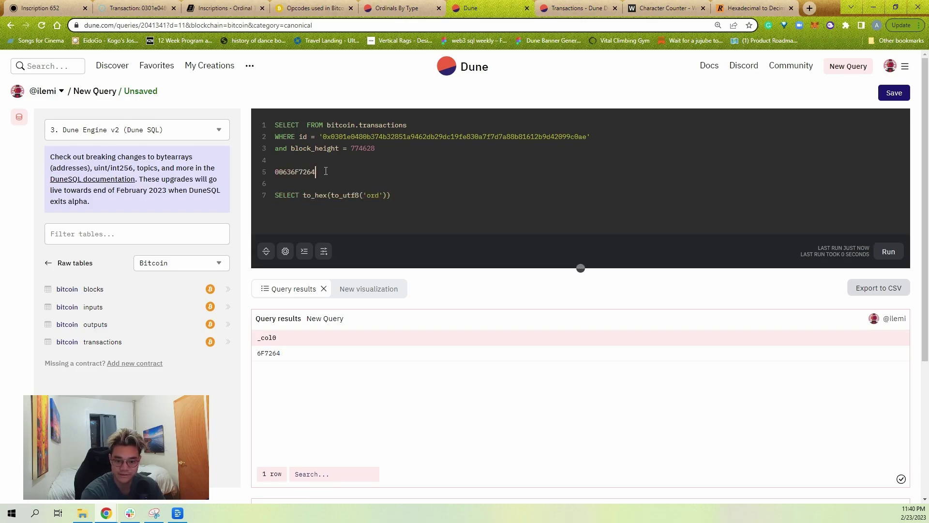
drag(316, 172, 292, 173)
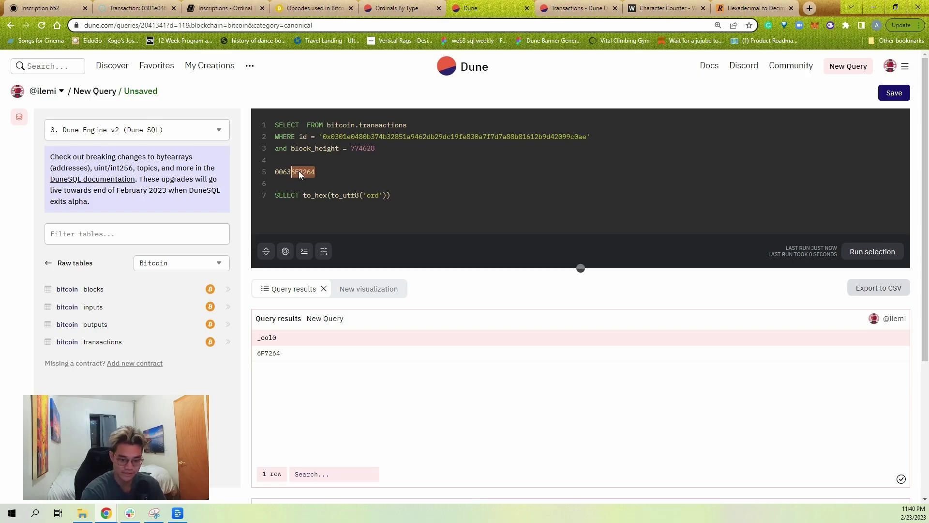
click(313, 7)
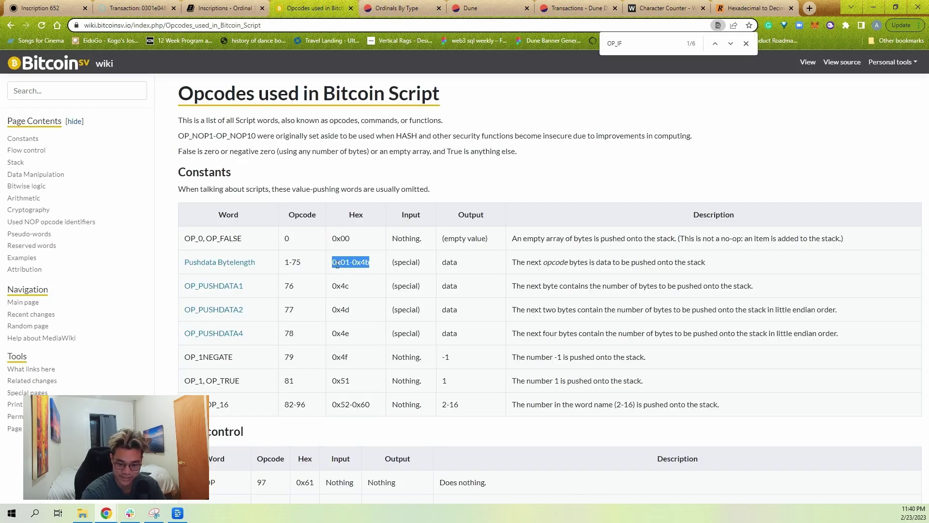
click(467, 8)
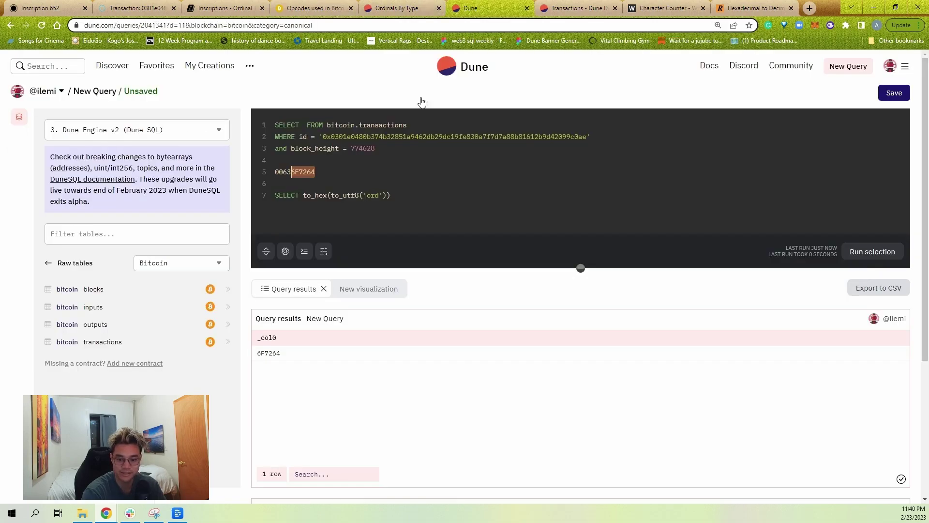
text(03)
Step: Look up OP_1 from the example envelope and append its byte 01 to the pattern
key(Up)
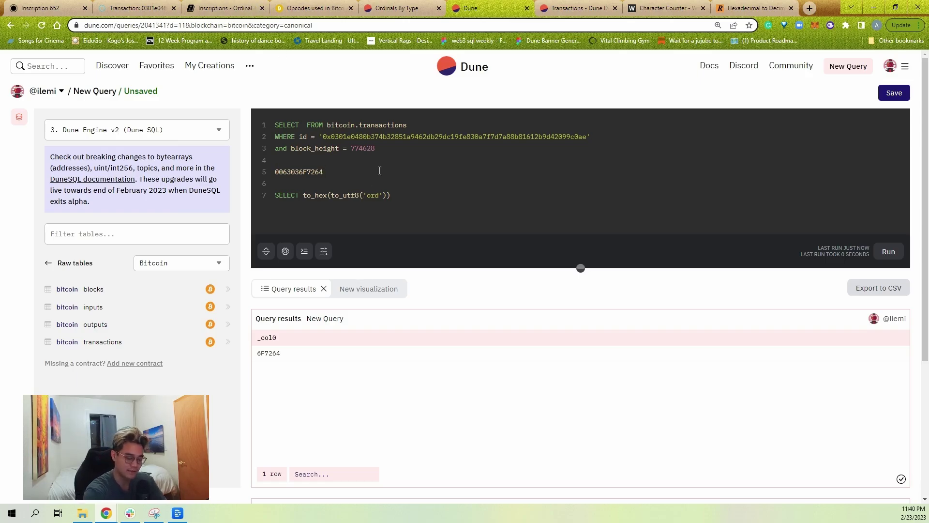
click(199, 5)
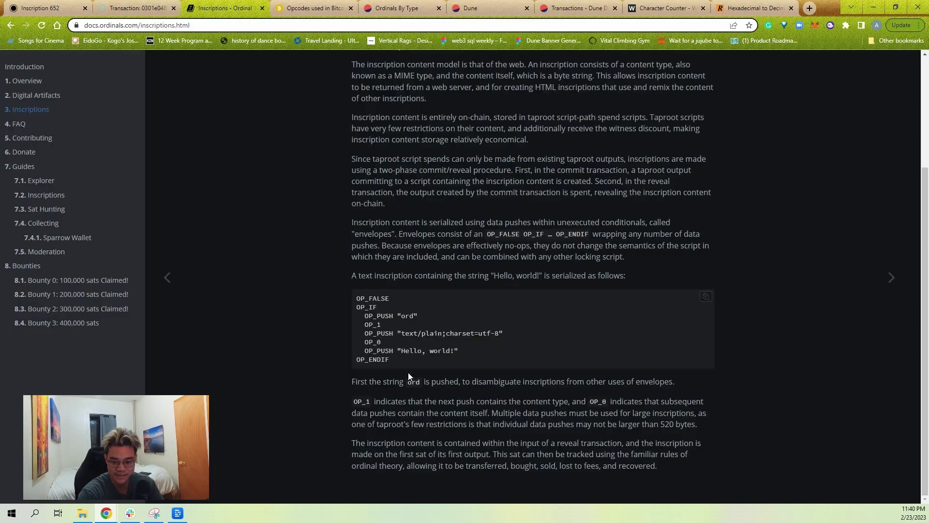
double_click(375, 327)
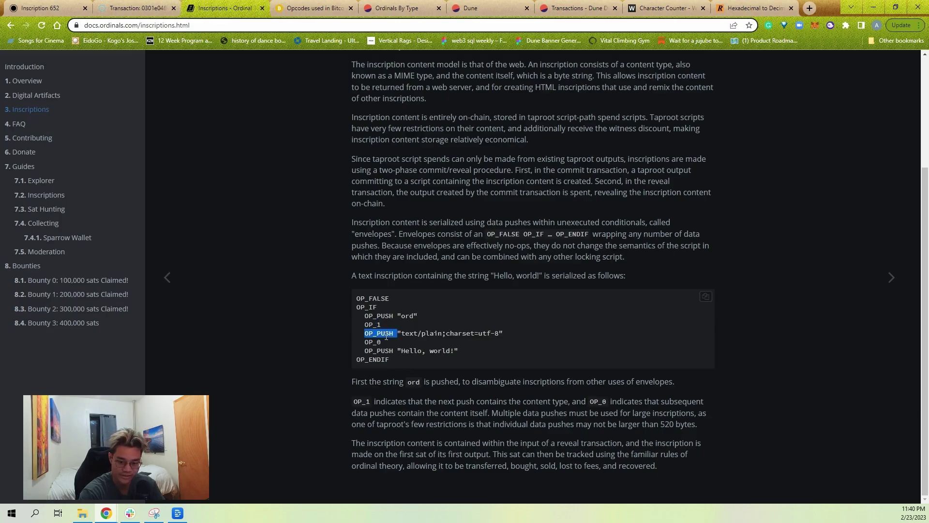
key(ctrl+Tab)
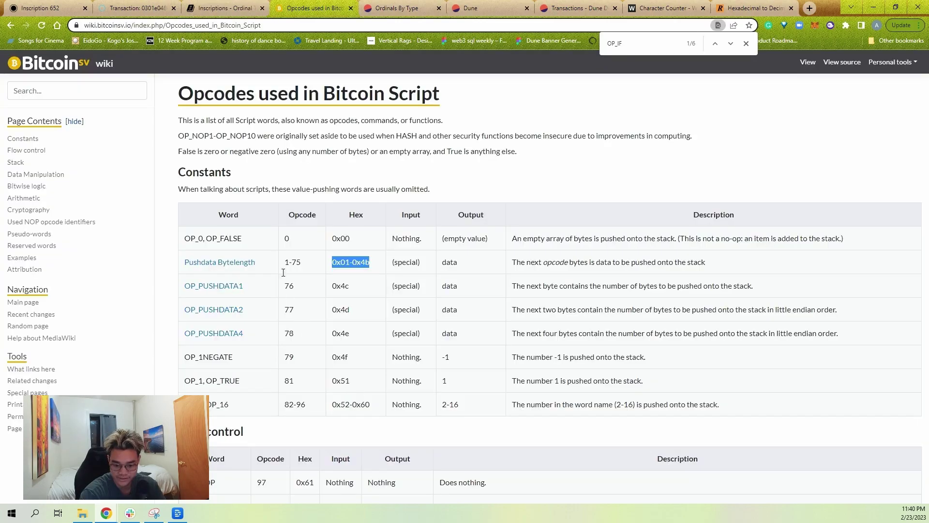
key(ctrl+Tab)
key(ctrl+Tab)
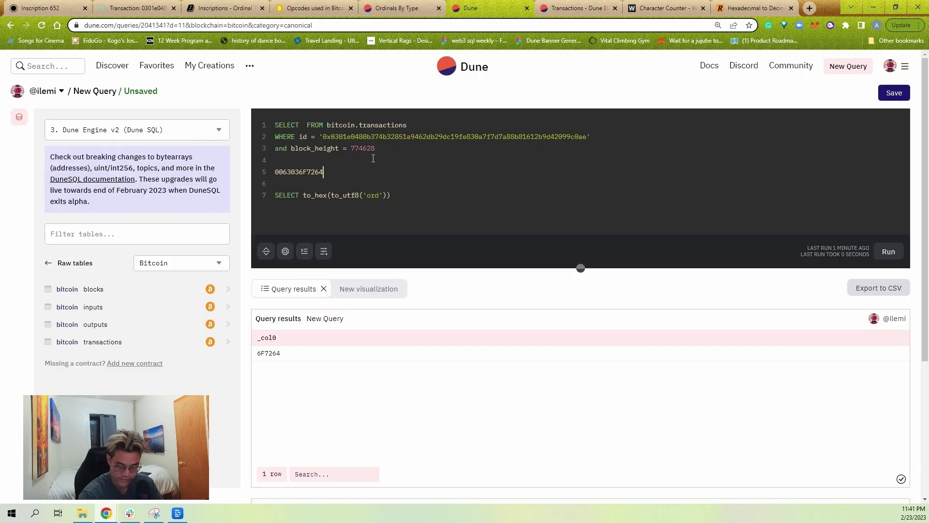
text(01)
Step: Search the Blockstream transaction page's witness hex for the copied line 5 pattern
double_click(329, 172)
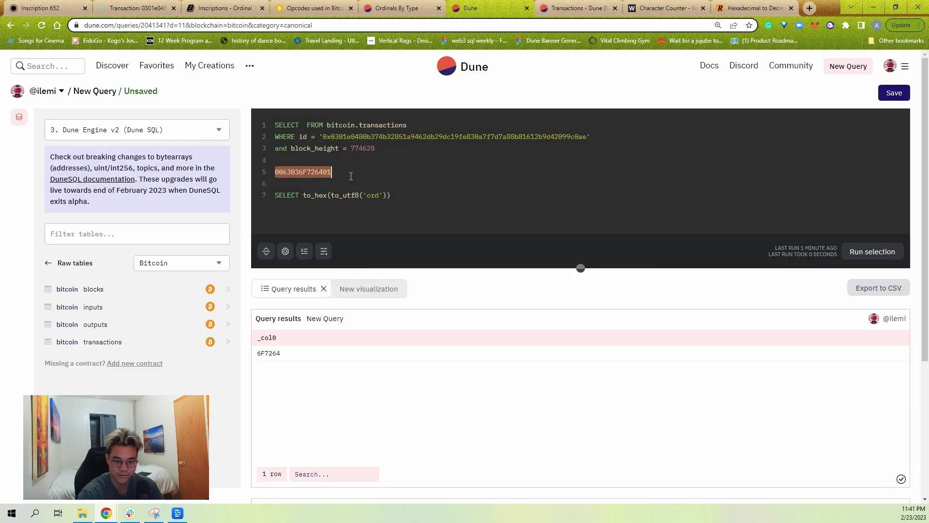
click(143, 6)
key(ctrl+f)
text(0063036F726401)
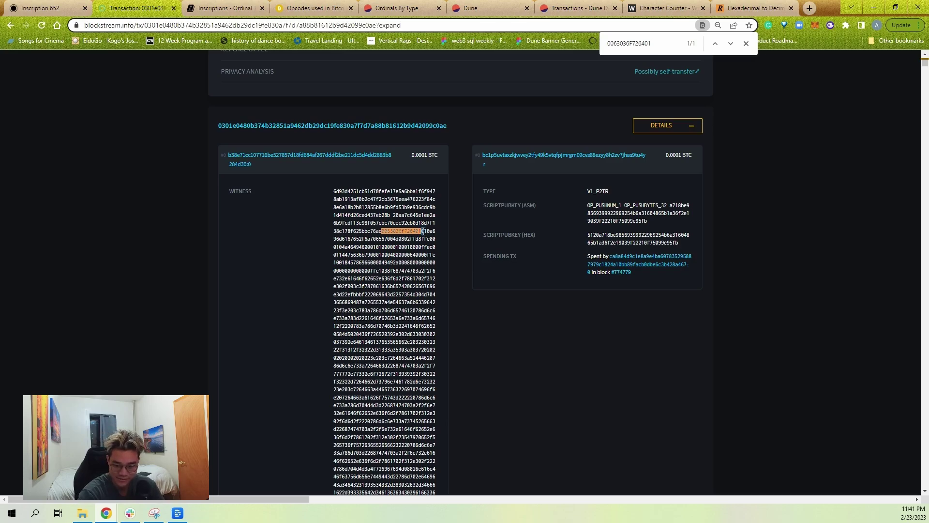
Step: Check the content-type OP_PUSH in the docs, then append another 01 to complete 0063036F72640101
click(70, 7)
click(251, 7)
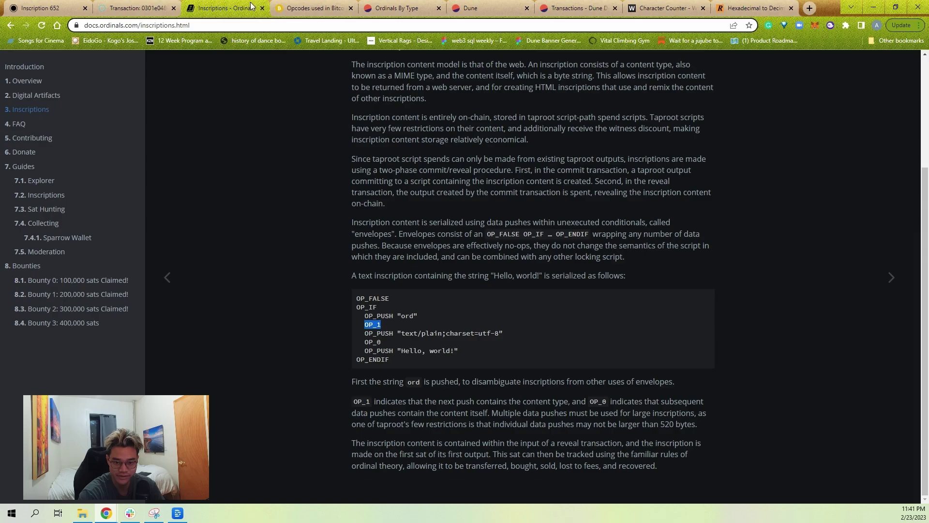
double_click(379, 333)
click(133, 8)
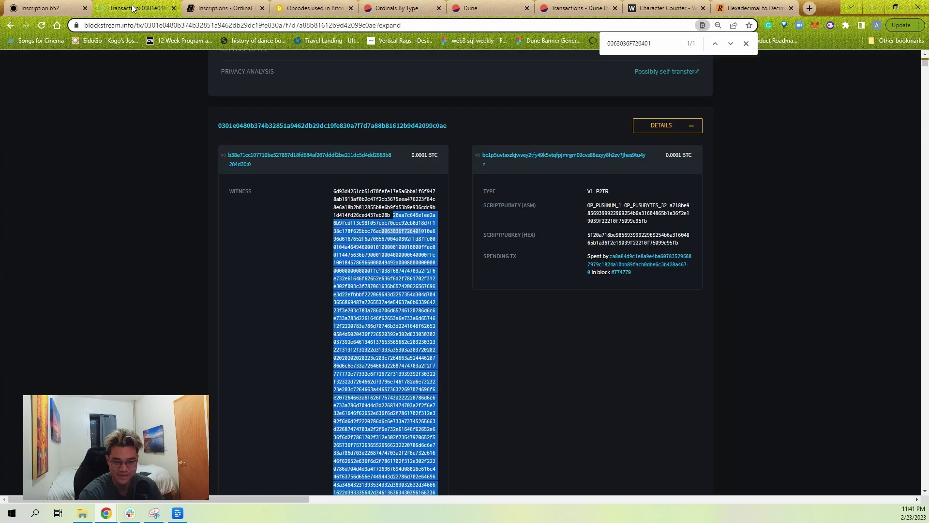
click(222, 6)
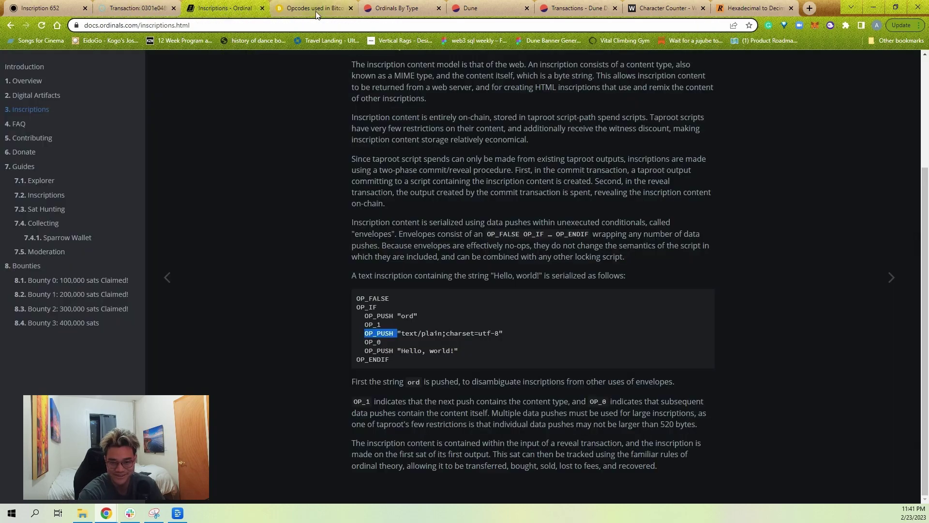
click(317, 8)
click(405, 8)
click(472, 9)
click(399, 176)
text(0101)
click(304, 172)
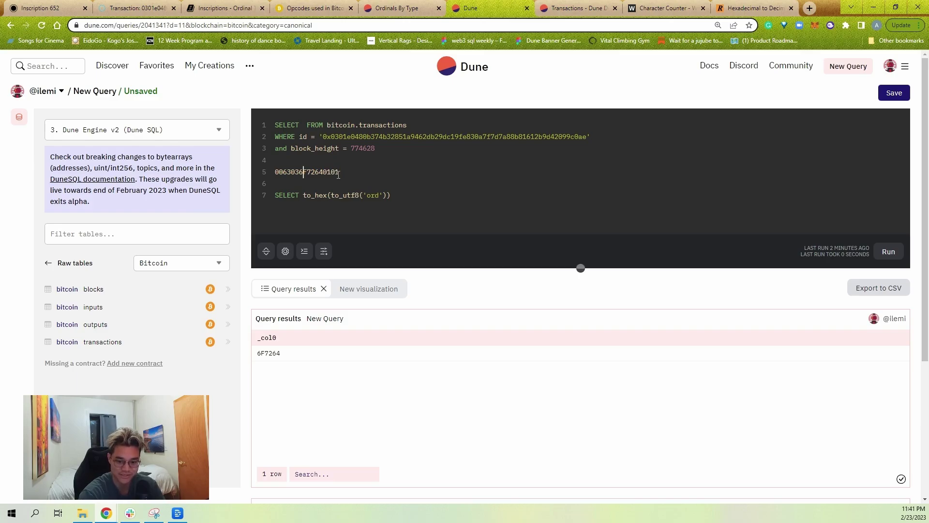
Step: Add the filter and hex LIKE '%0063036f72640101%' using the line 5 byte pattern
key(Delete)
text(f)
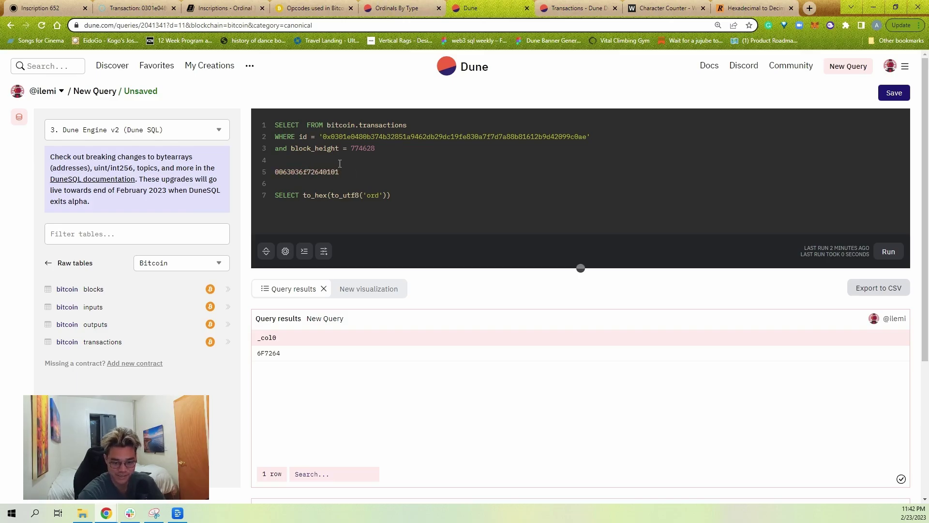
click(343, 161)
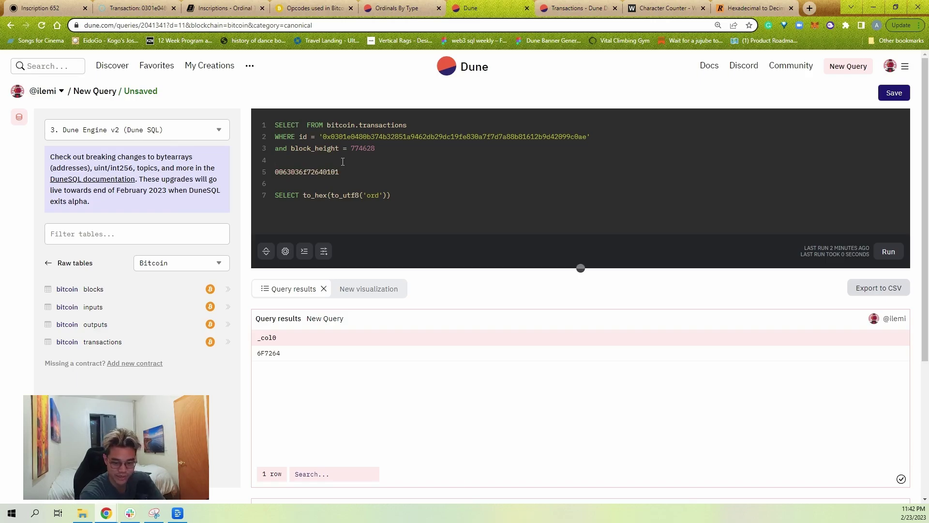
text(and hex LIKE )
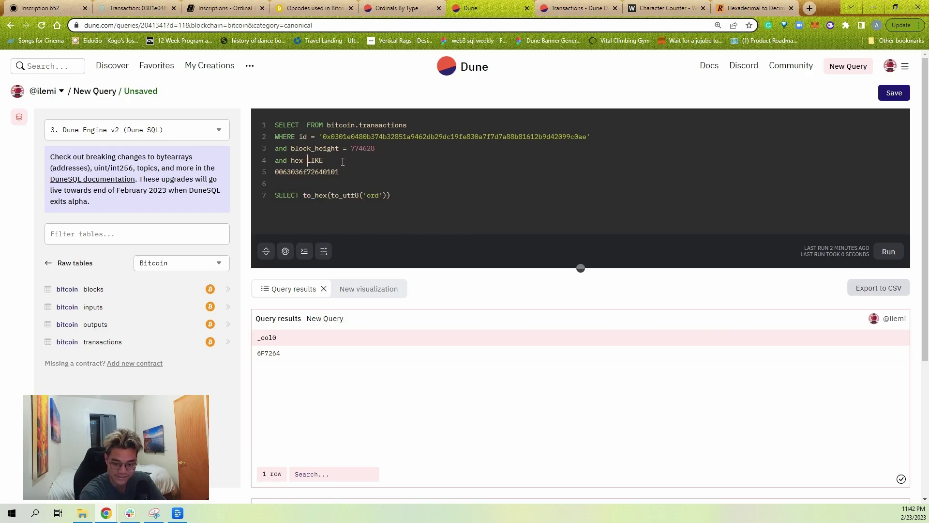
text('%)
double_click(337, 171)
key(ctrl+c)
click(343, 161)
key(ctrl+v)
text(%)
double_click(336, 172)
key(BackSpace)
key(BackSpace)
Step: Review the new hex LIKE filter line, its hex signature and leading wildcard
double_click(316, 161)
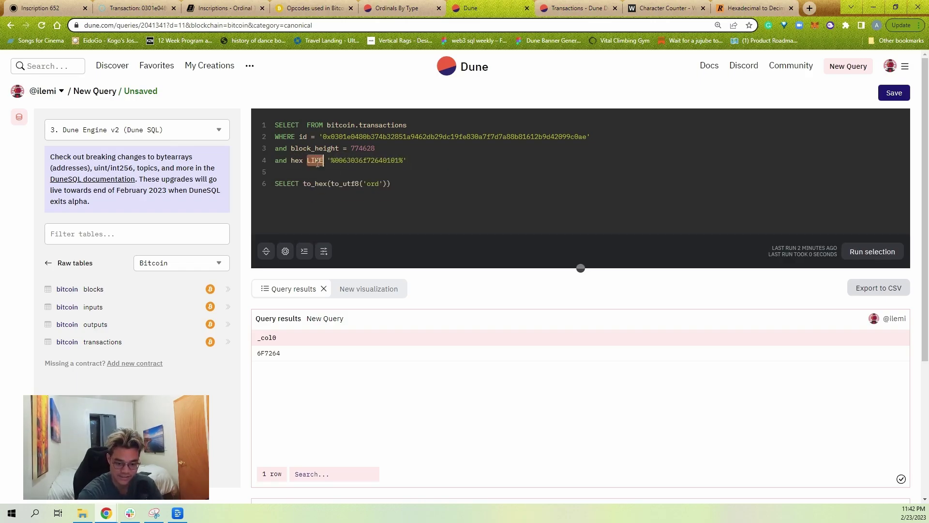
click(318, 164)
double_click(296, 160)
click(339, 172)
drag(334, 160, 403, 160)
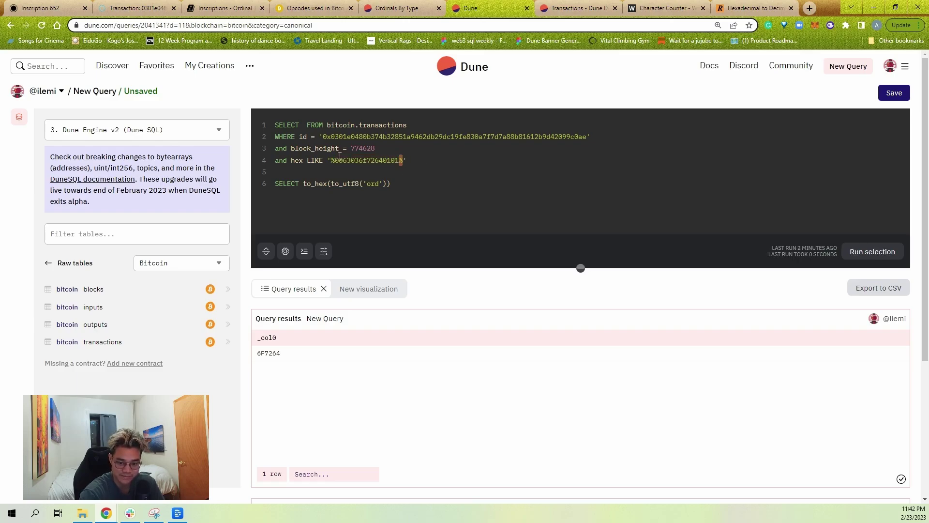
drag(335, 160, 332, 161)
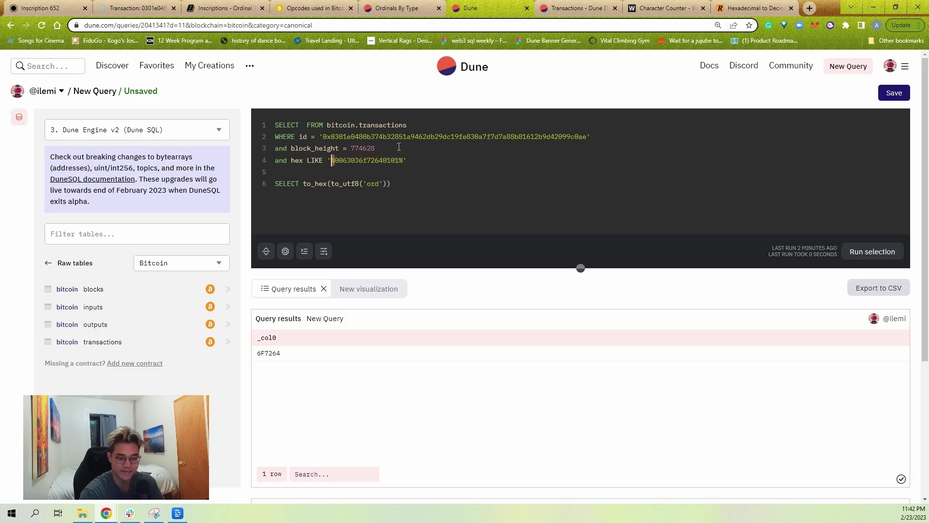
click(419, 160)
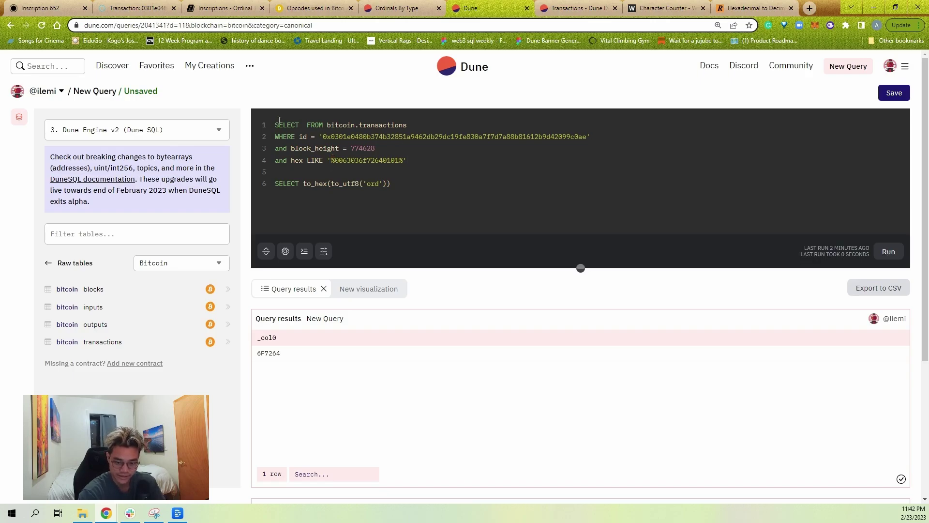
Step: Change the query to SELECT *, comment out the to_hex test line, and run it
click(303, 125)
text(*)
click(402, 183)
key(ctrl+slash)
key(Up)
key(BackSpace)
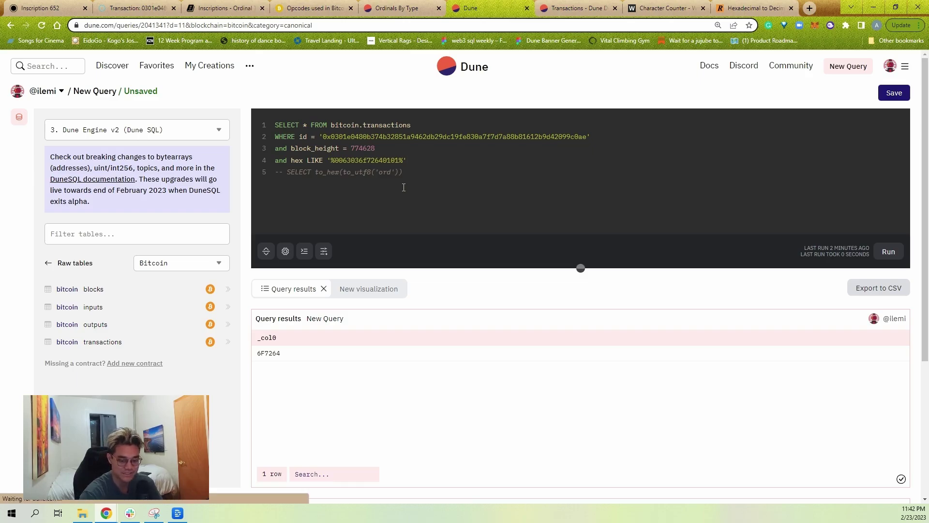
key(ctrl+Return)
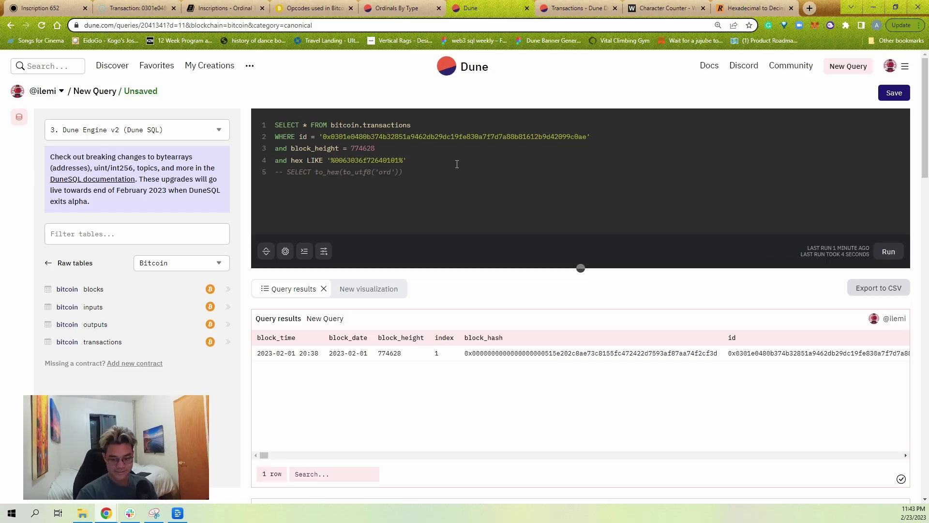
double_click(387, 161)
click(392, 161)
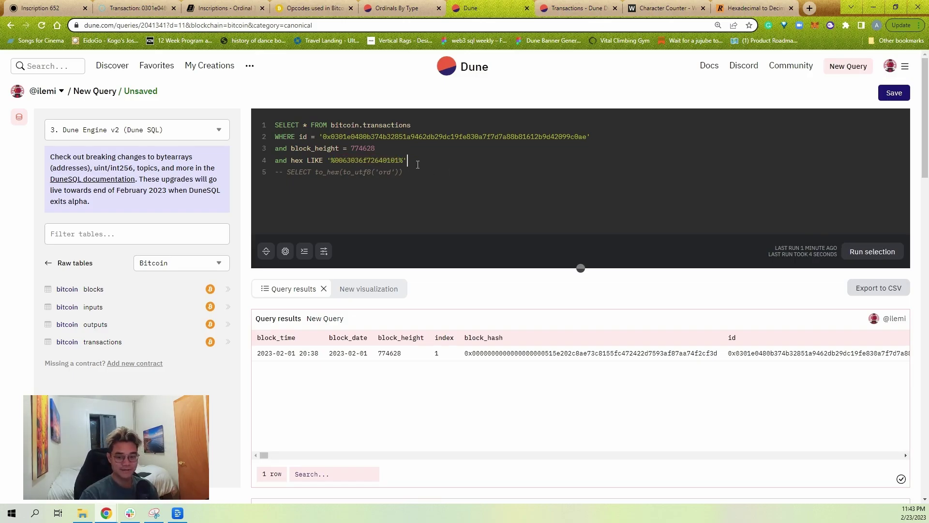
double_click(392, 161)
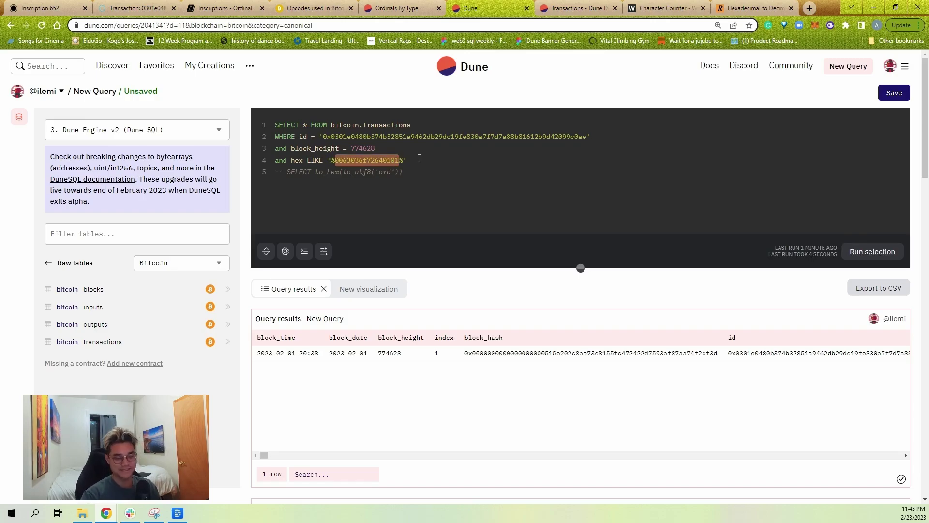
click(420, 159)
click(393, 7)
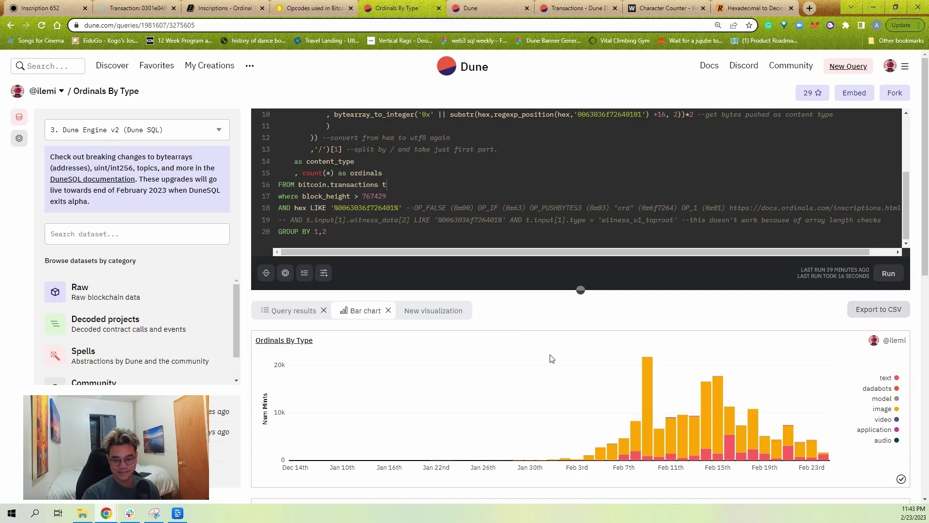
scroll(575, 205, up, 2)
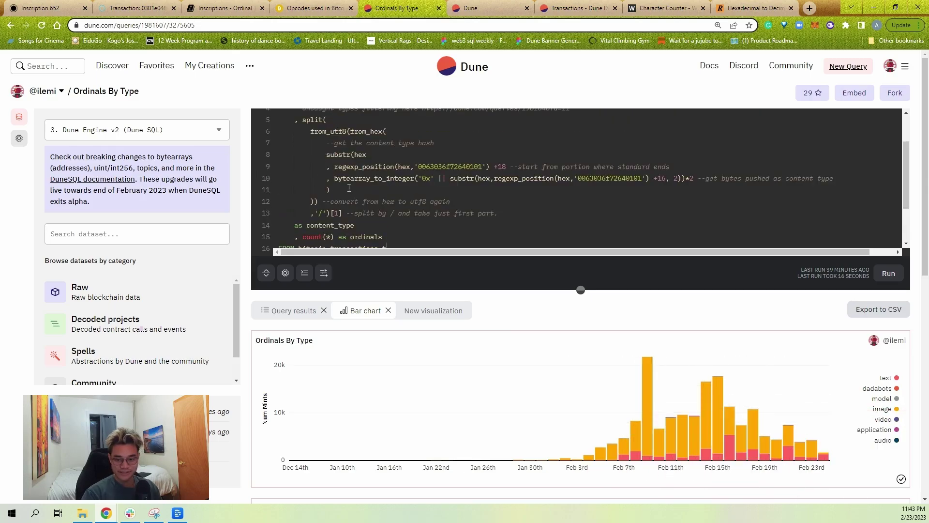
click(224, 7)
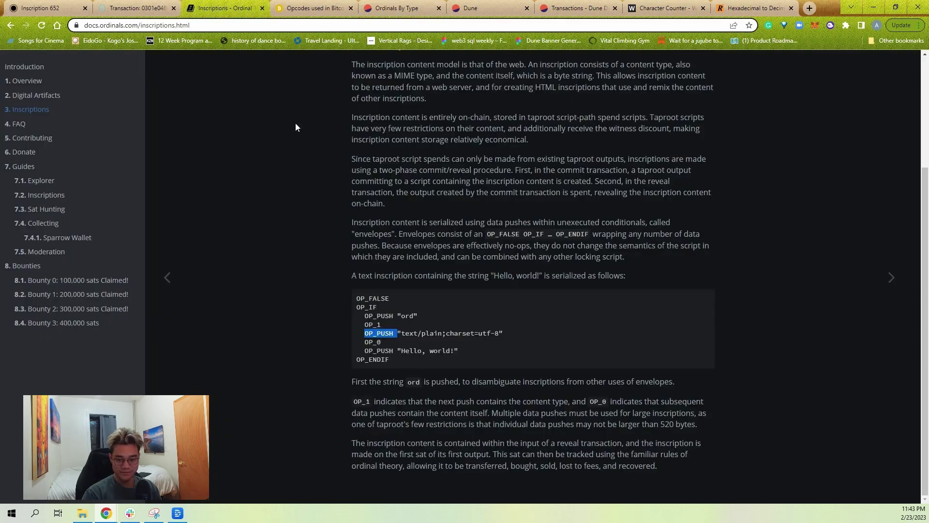
double_click(386, 333)
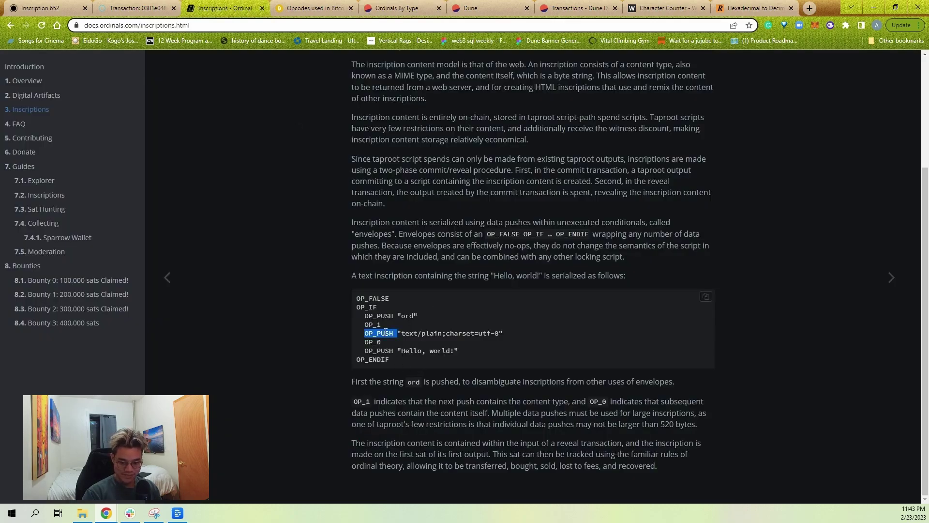
double_click(388, 333)
click(402, 334)
drag(398, 334, 497, 336)
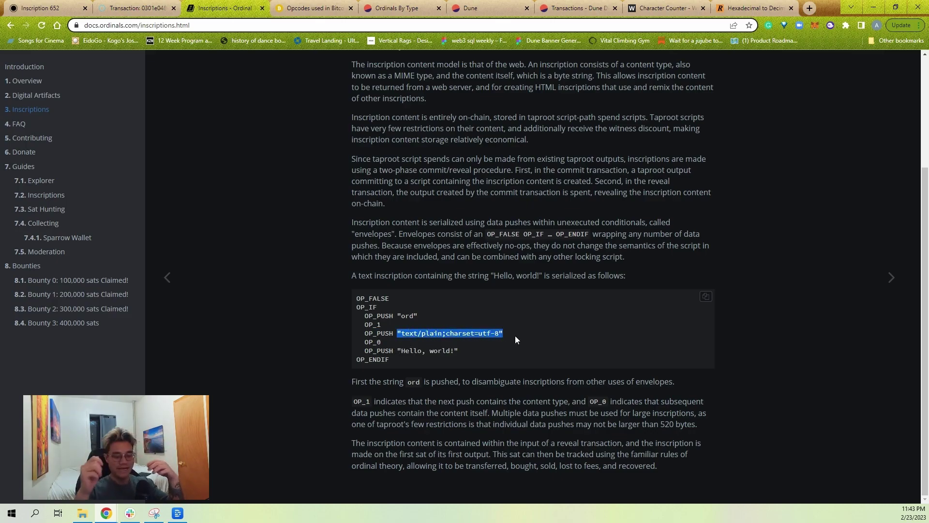
click(515, 335)
drag(507, 330, 397, 334)
click(456, 8)
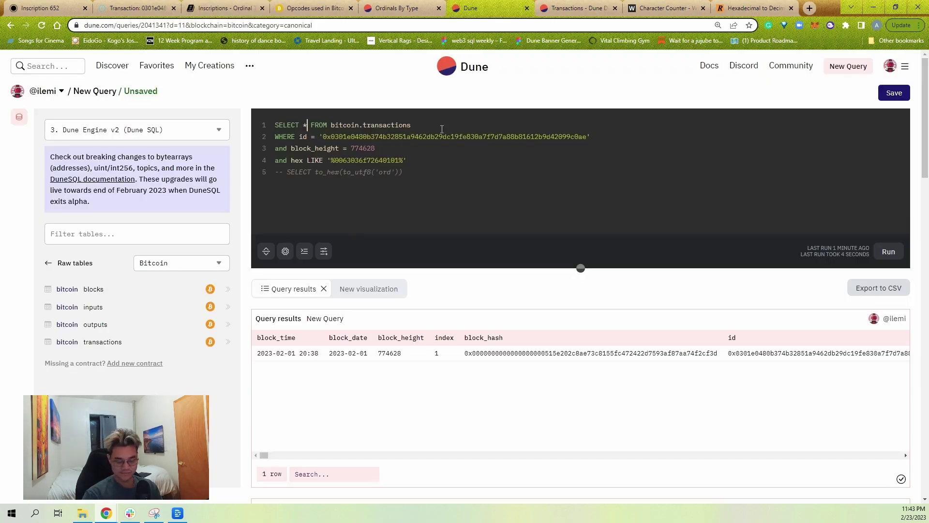
Step: Put SELECT and FROM on separate lines, drop the asterisk, and add the comment '--amount of bytes pushed'
key(Return)
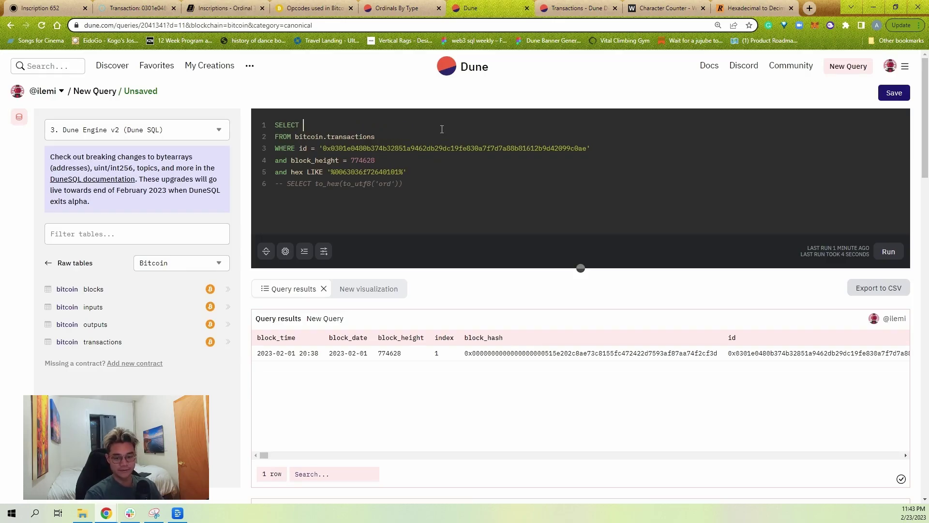
key(BackSpace)
key(Return)
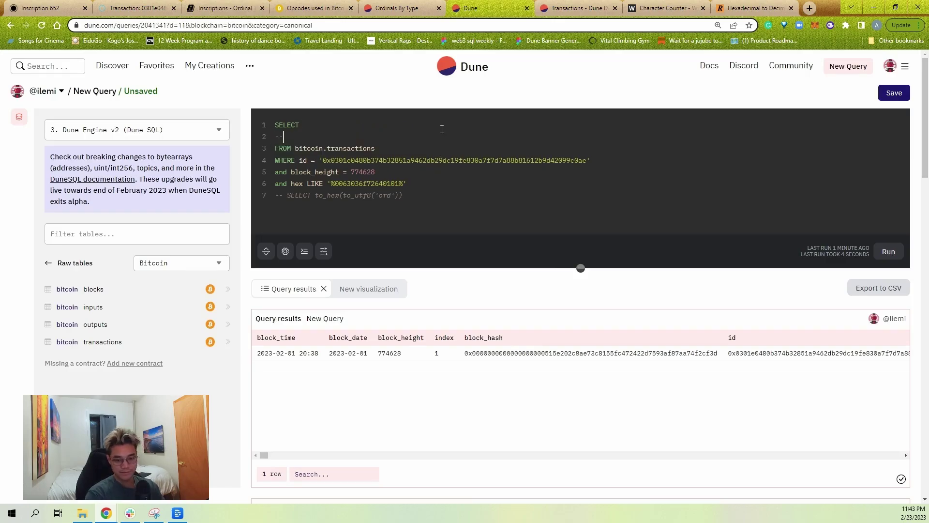
text(--amount of )
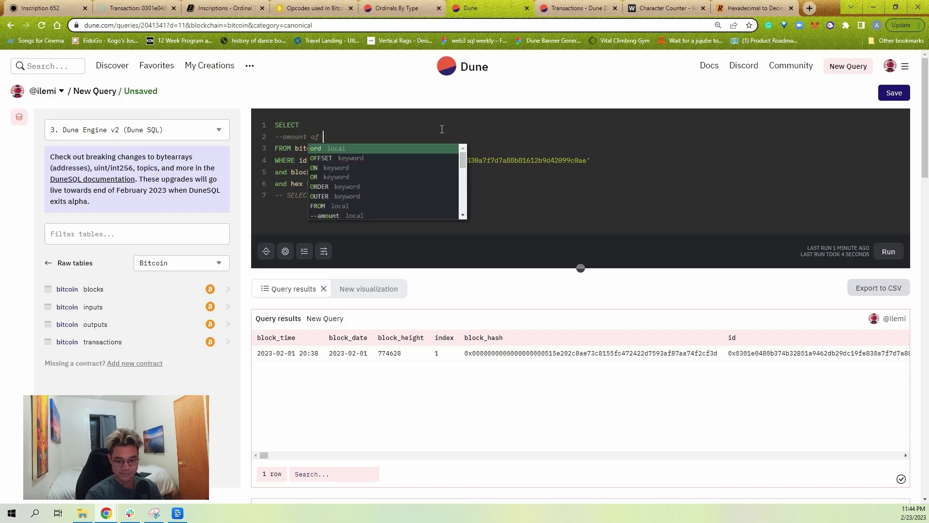
text(bytes pushed)
Step: Add a comment: substring of hex from end of ord standard, the hex signature, to length of byte
key(Return)
text(--)
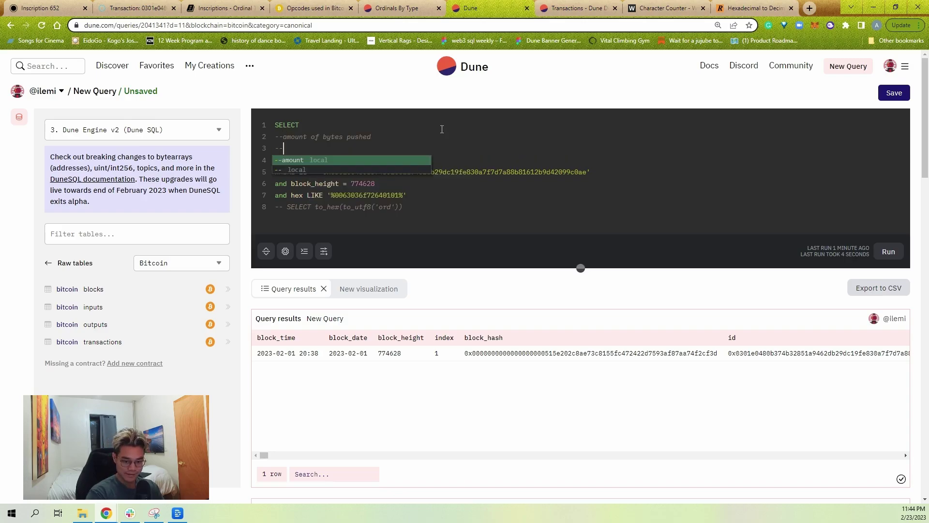
text(su)
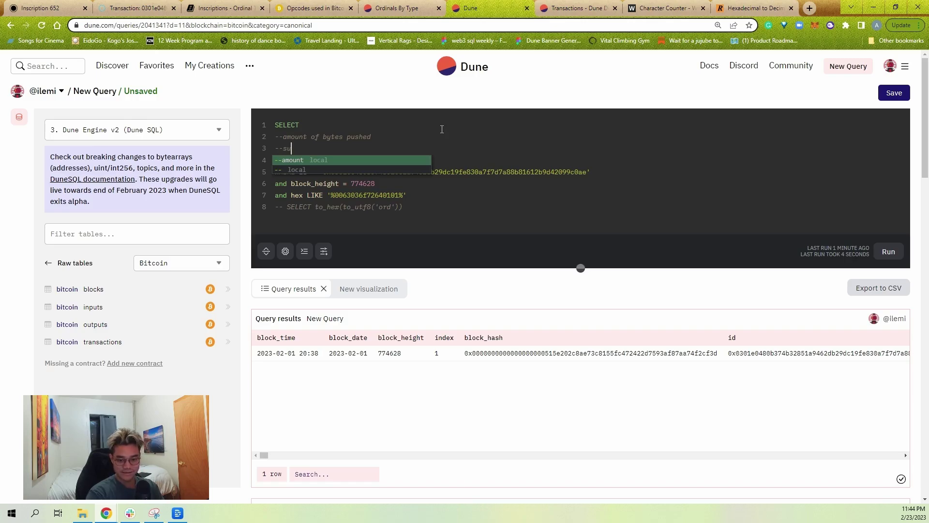
text(bstgy)
key(BackSpace)
key(BackSpace)
text(r)
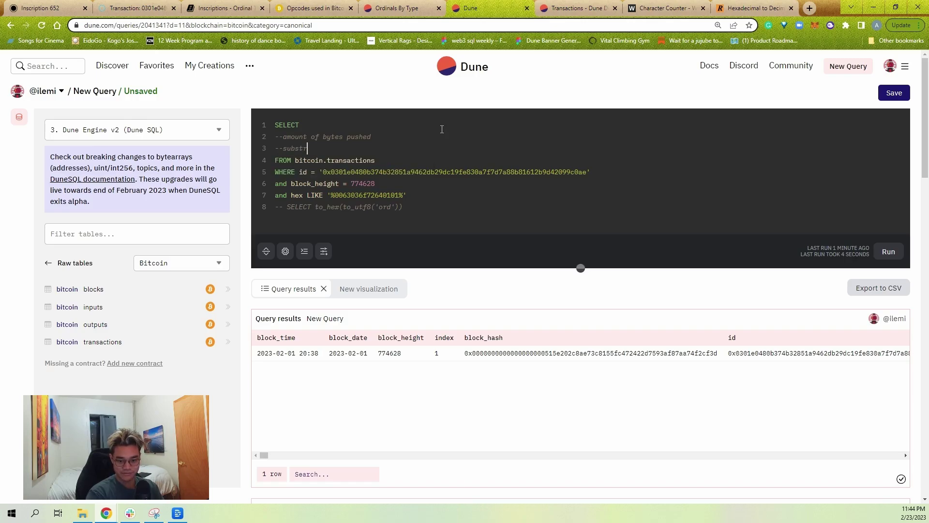
text(ing of hex)
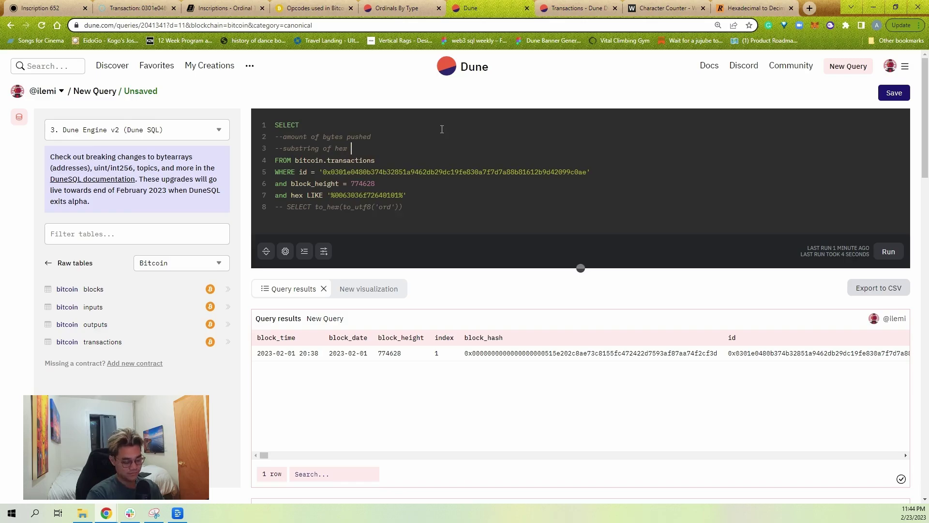
text( from end of ord standard)
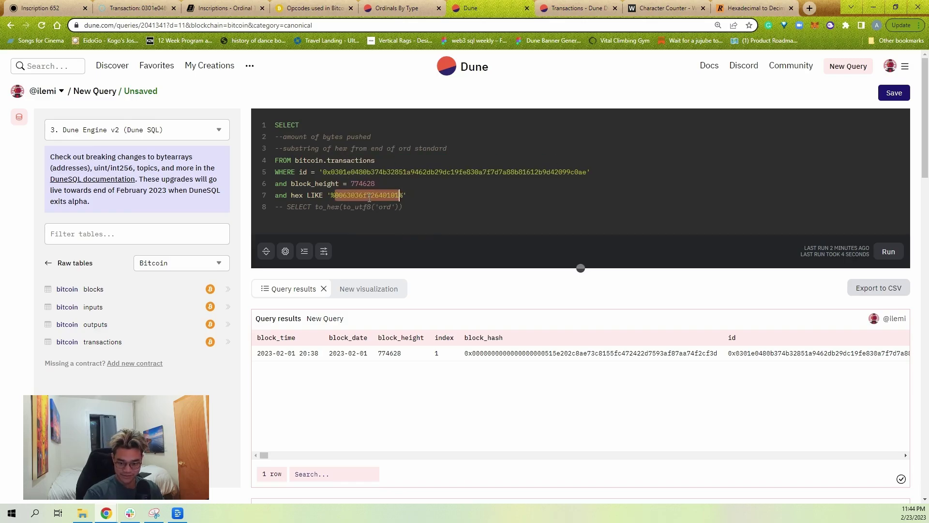
key(ctrl+v)
text(to le)
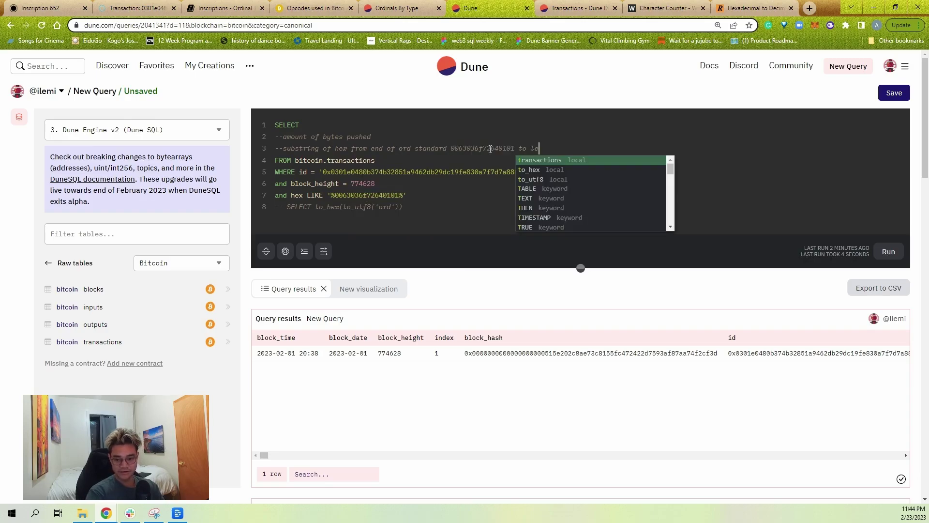
text(ngth of byte)
key(Return)
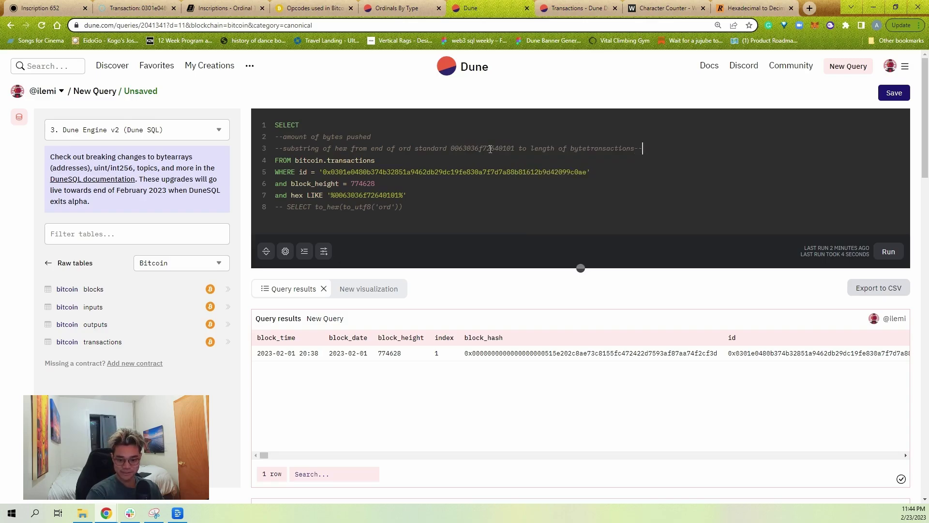
Step: Add a '--from_utf8(from_hex' decoding comment and put FROM bitcoin.transactions back on its own line
text(--)
key(BackSpace)
key(BackSpace)
key(Return)
text(--)
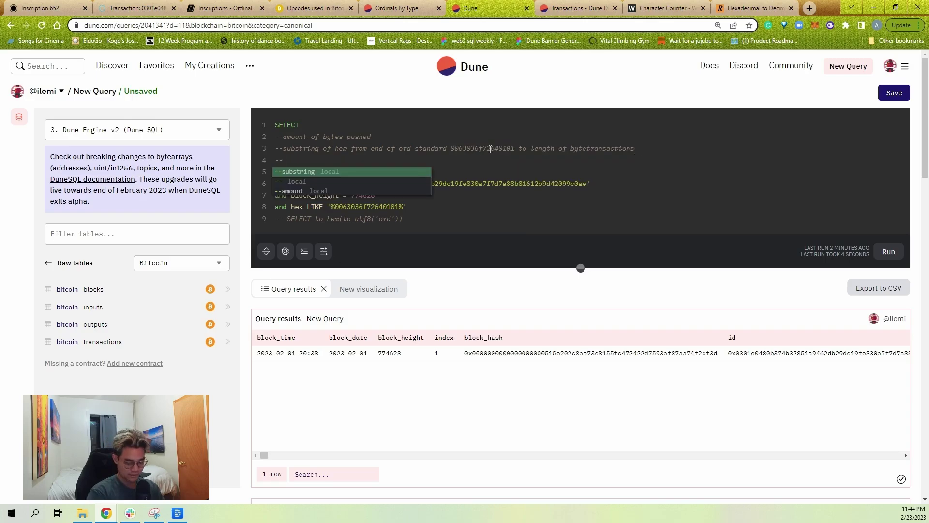
text(from_hex)
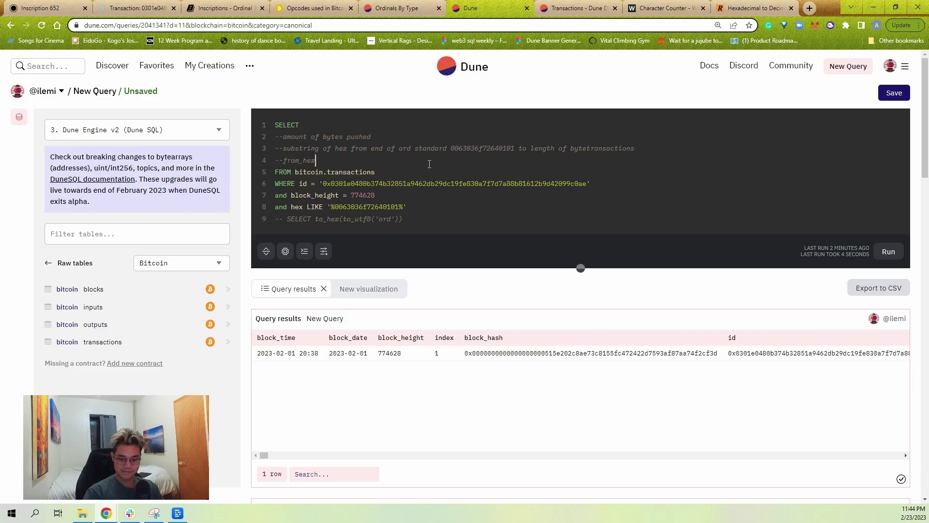
click(283, 160)
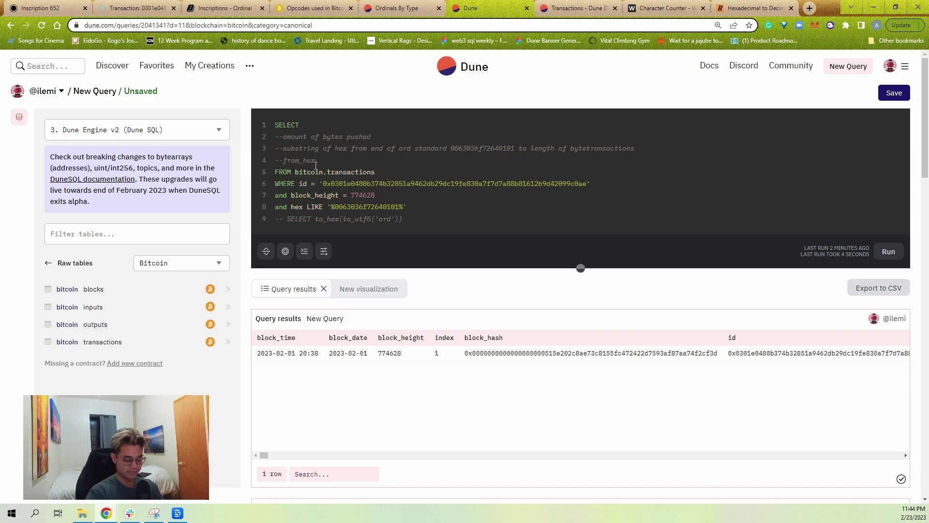
text(from_t)
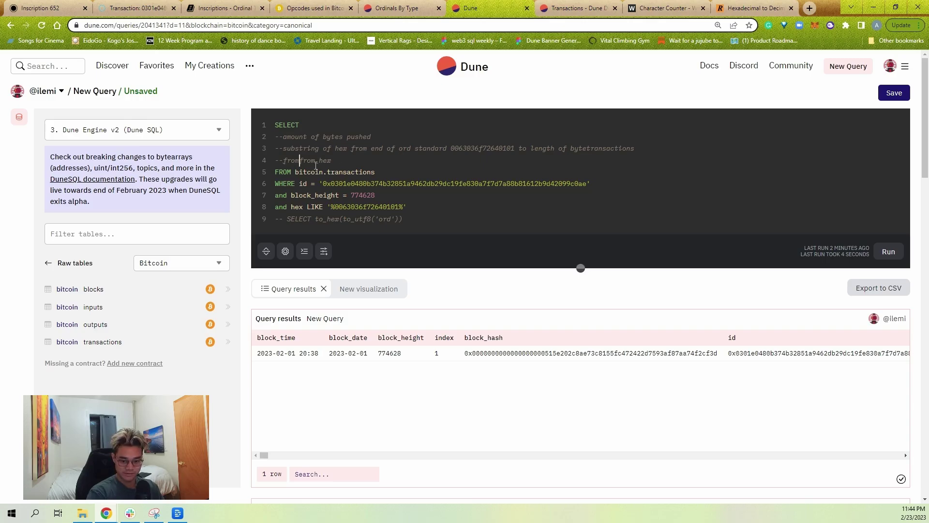
key(BackSpace)
key(BackSpace)
text(_utf8()
key(End)
key(Delete)
key(Return)
Step: Look over the from_utf8 decoding call in the Ordinals By Type reference query
text(()))
key(ctrl+shift+Tab)
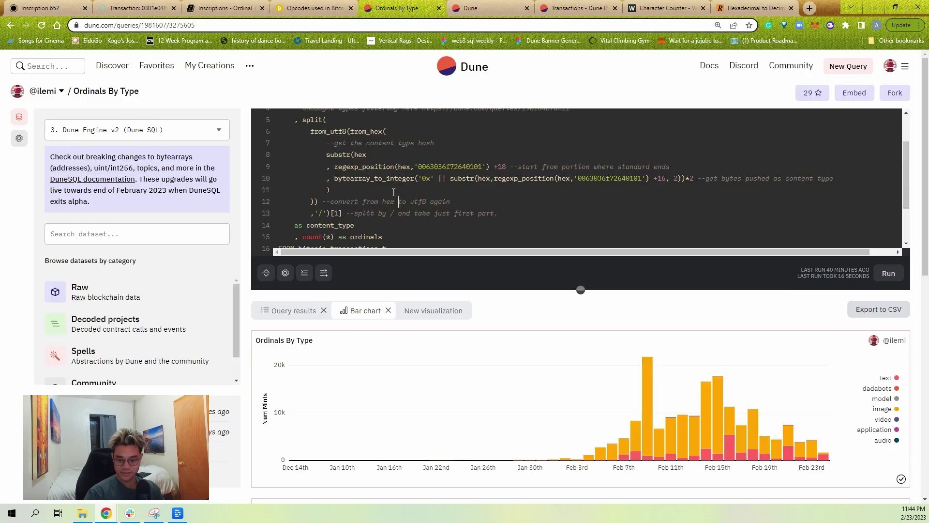
double_click(356, 131)
double_click(328, 131)
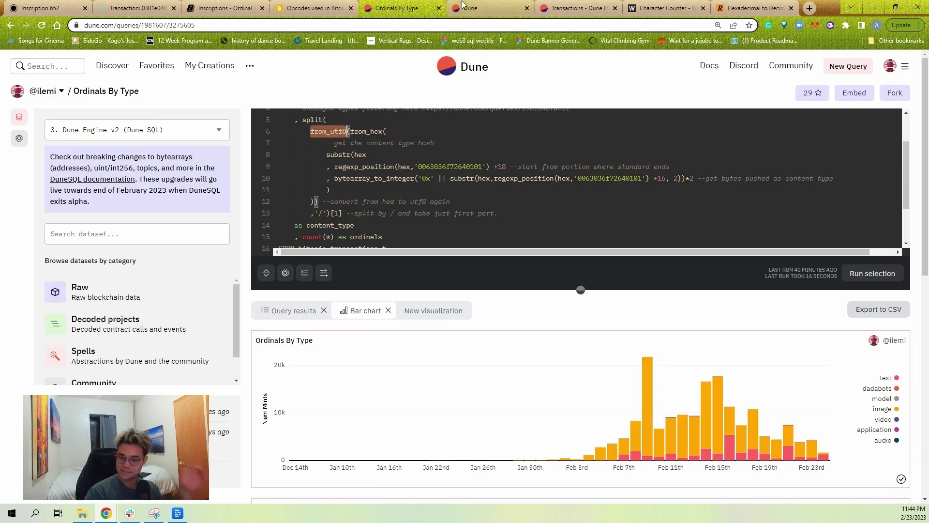
Step: Add an empty line under SELECT in the scratch query, then return to the reference query
click(462, 6)
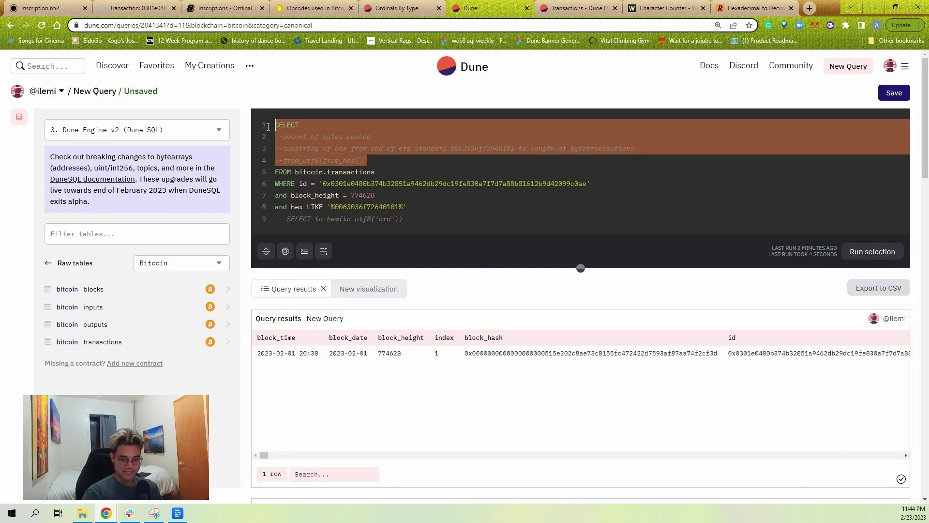
click(455, 170)
click(478, 122)
key(Return)
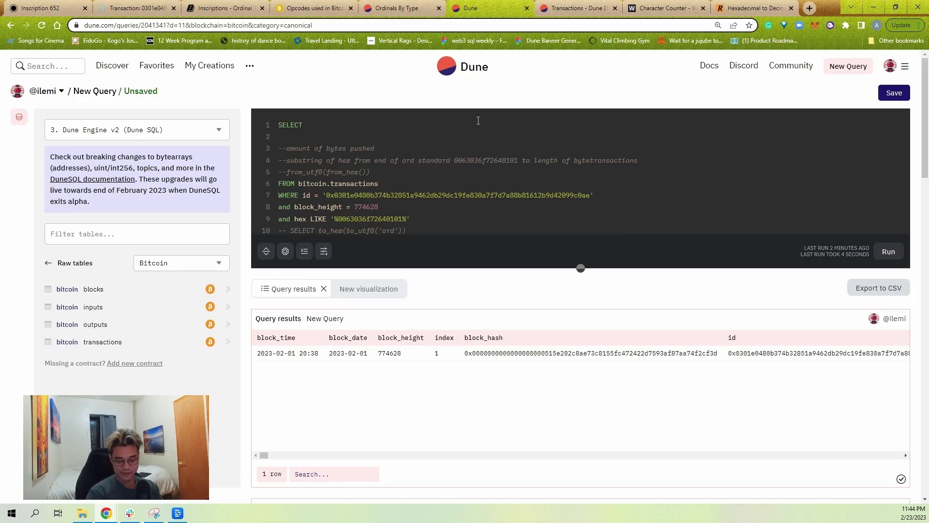
click(385, 6)
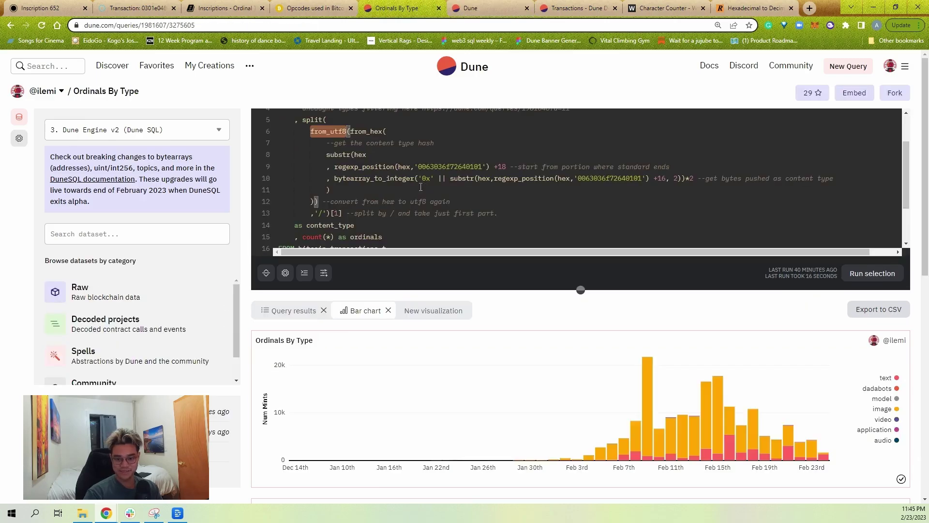
Step: Write regexp_position(hex, 0063036f72640101) on line 2, reusing the function name and marker from the reference query
double_click(357, 166)
key(ctrl+c)
key(ctrl+Tab)
key(ctrl+v)
text(())
double_click(380, 219)
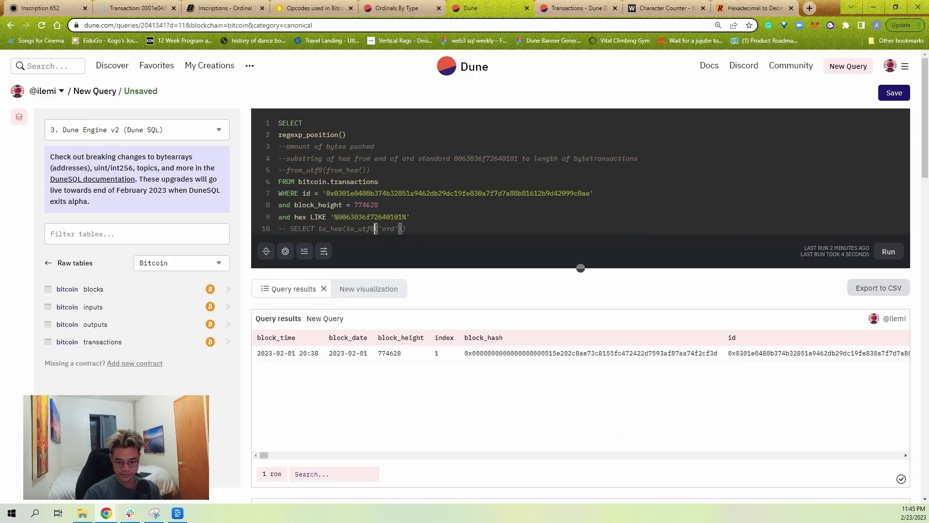
click(343, 135)
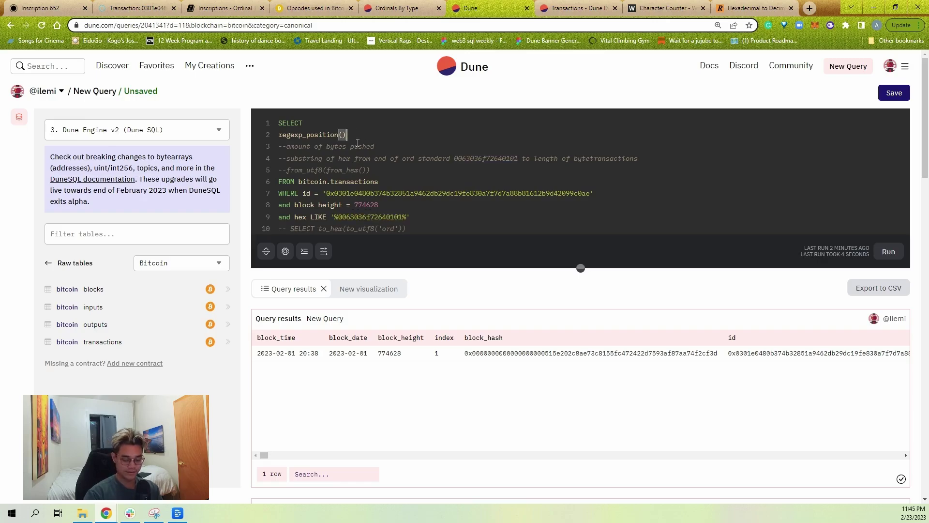
text(he)
text(x,)
key(ctrl+v)
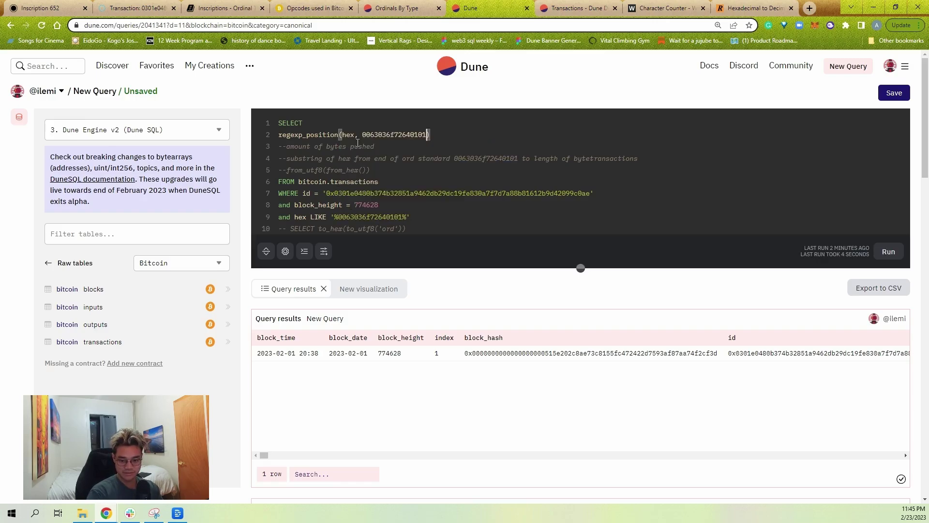
Step: Quote the marker, alias the expression as starting_point, and run it to get 397
key(ctrl+shift+Left)
text(')
key(End)
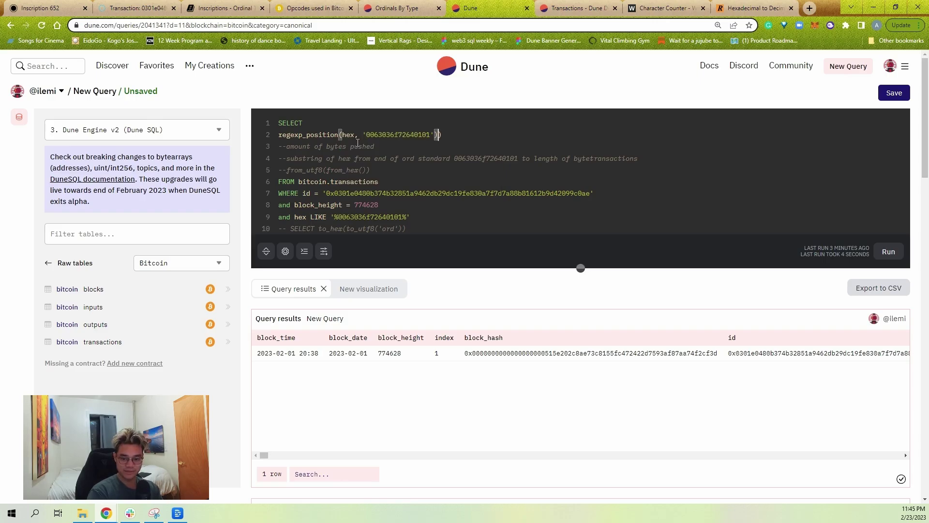
text(as sta)
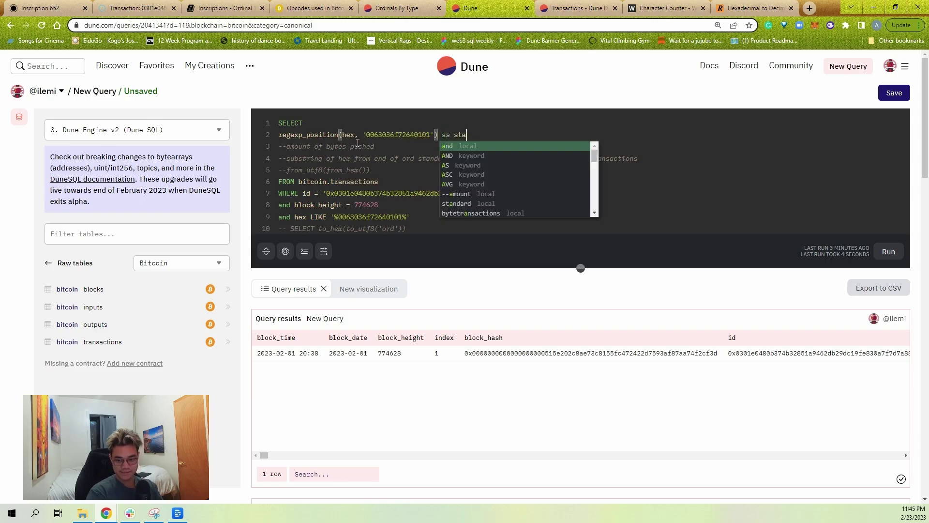
text(rting)
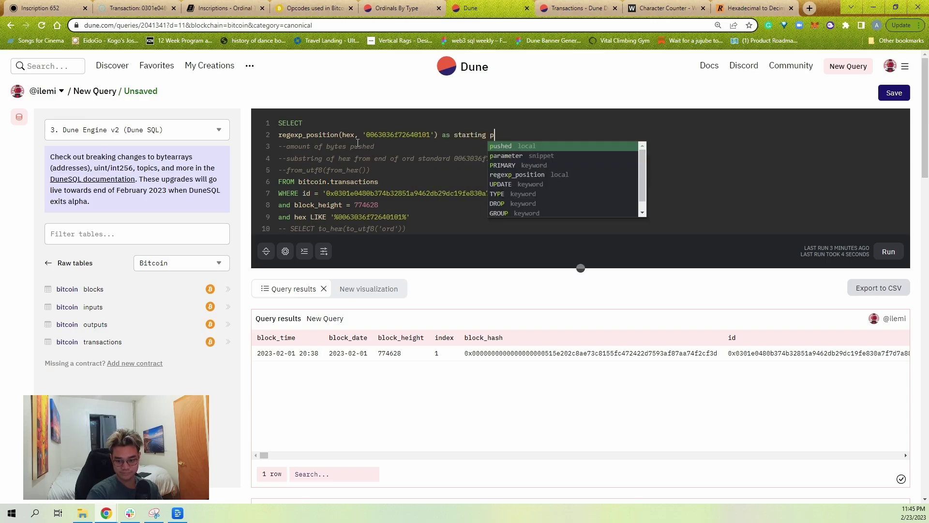
text(_point)
key(ctrl+Return)
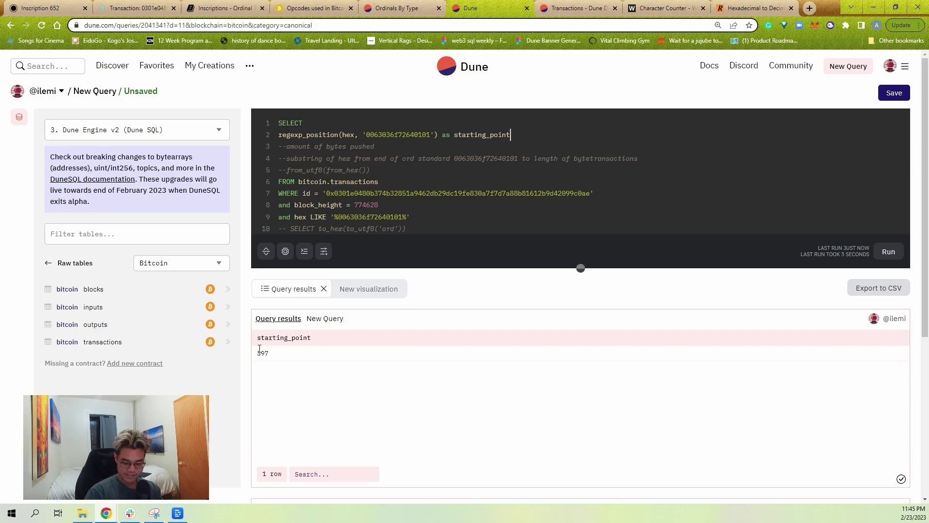
double_click(263, 353)
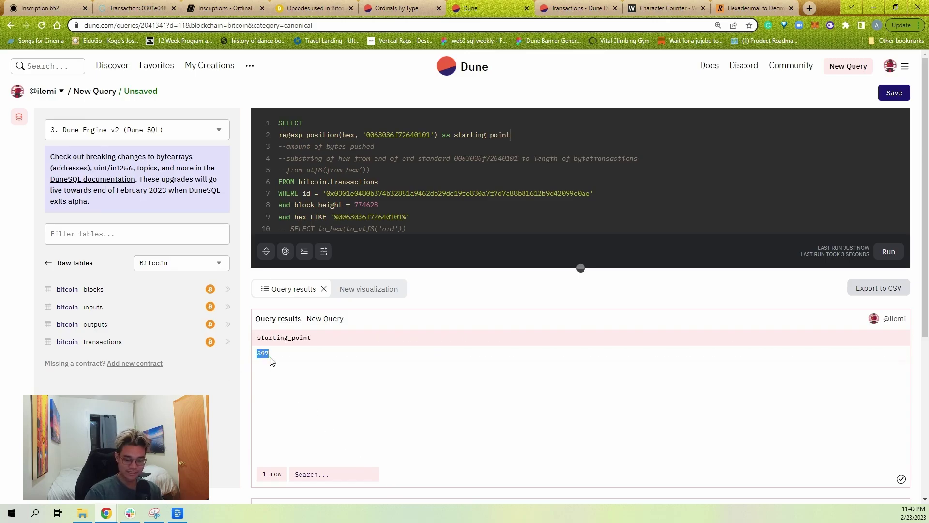
click(370, 138)
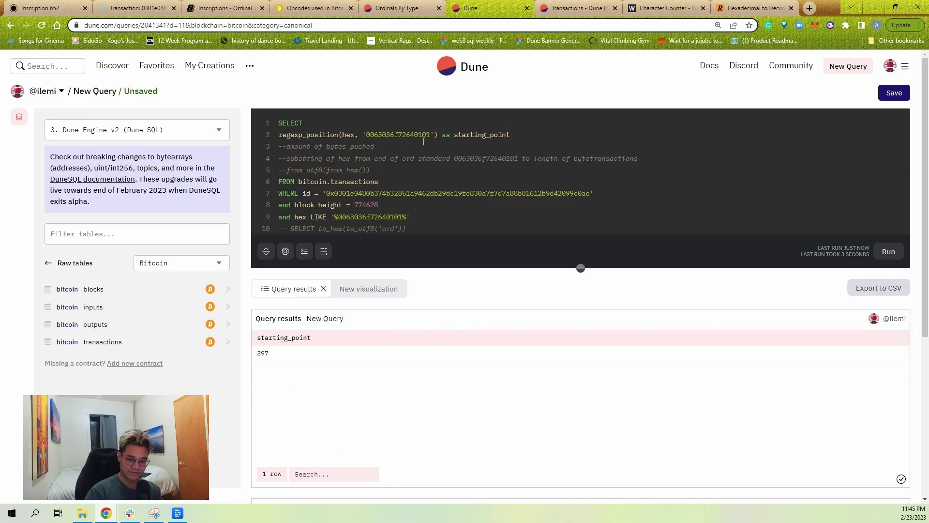
Step: Paste the marker into the character counter to confirm it is 16 characters long
drag(430, 135, 368, 135)
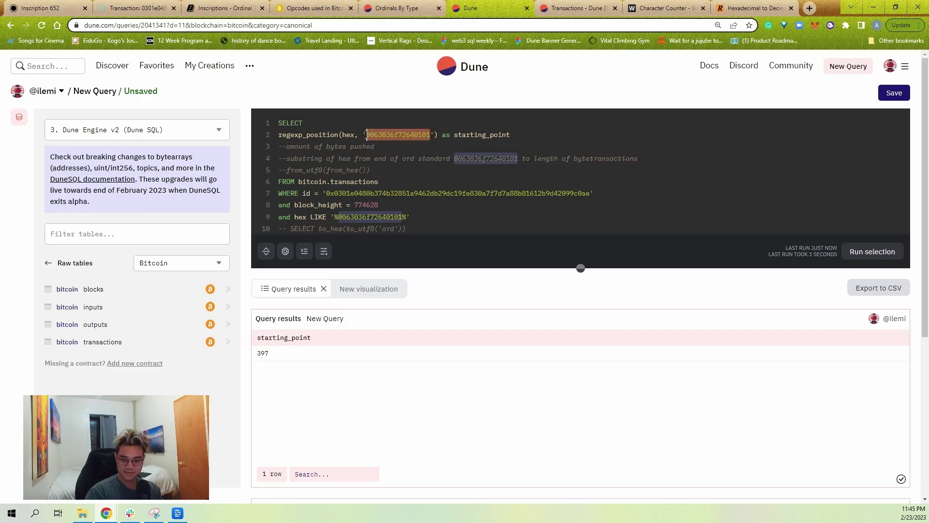
click(648, 8)
key(ctrl+a)
key(ctrl+v)
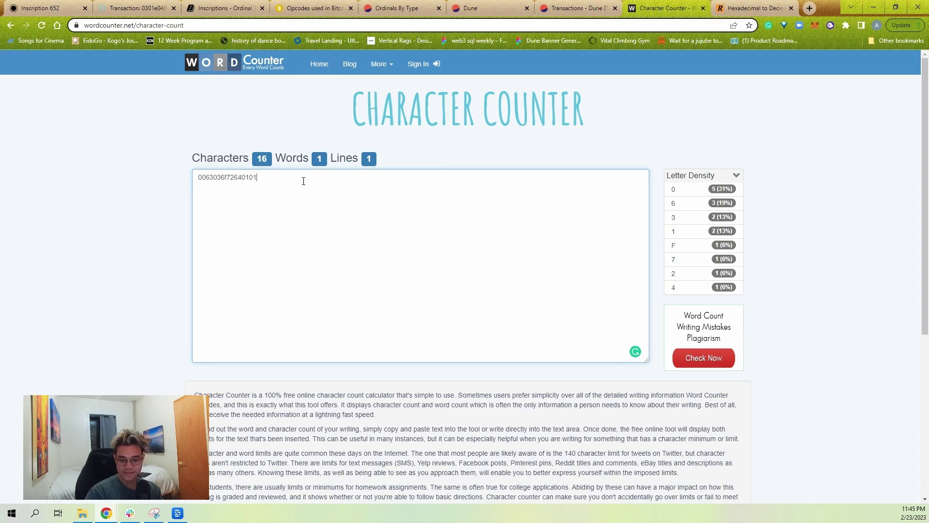
Step: Add a + 16 offset after the regexp_position call on line 2
click(472, 14)
click(437, 135)
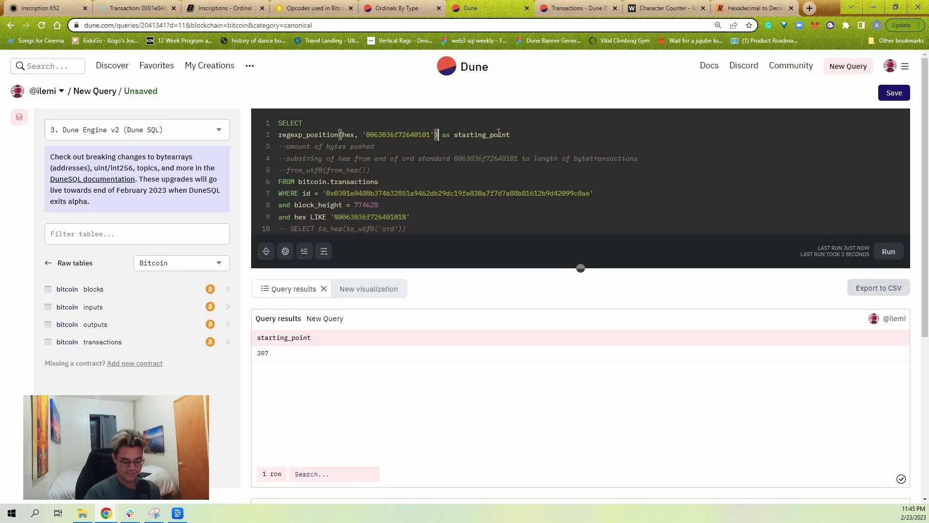
text(+ 16)
key(Left)
key(Left)
key(Left)
key(BackSpace)
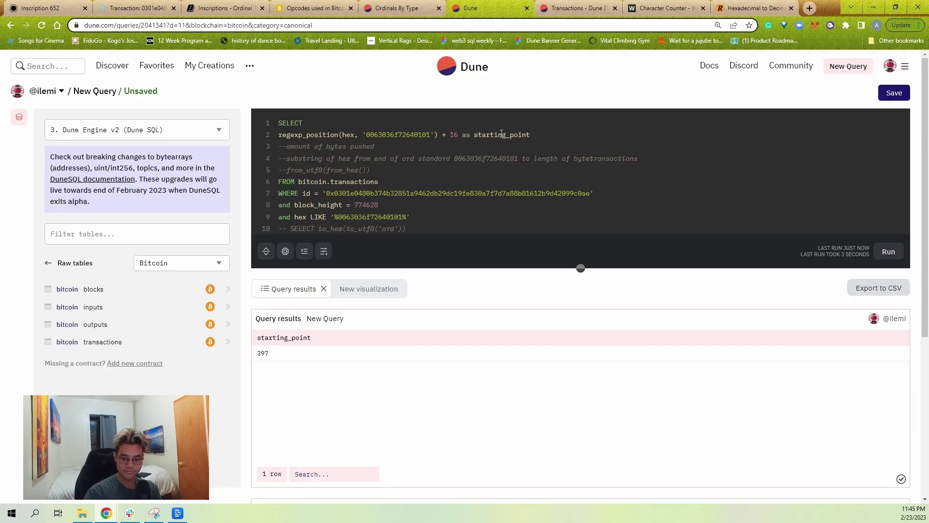
Step: Wrap the offset position in substring(hex, …, 2) to take two characters
click(280, 136)
text(substgrin)
key(BackSpace)
key(BackSpace)
key(BackSpace)
key(BackSpace)
text(ring(hex)
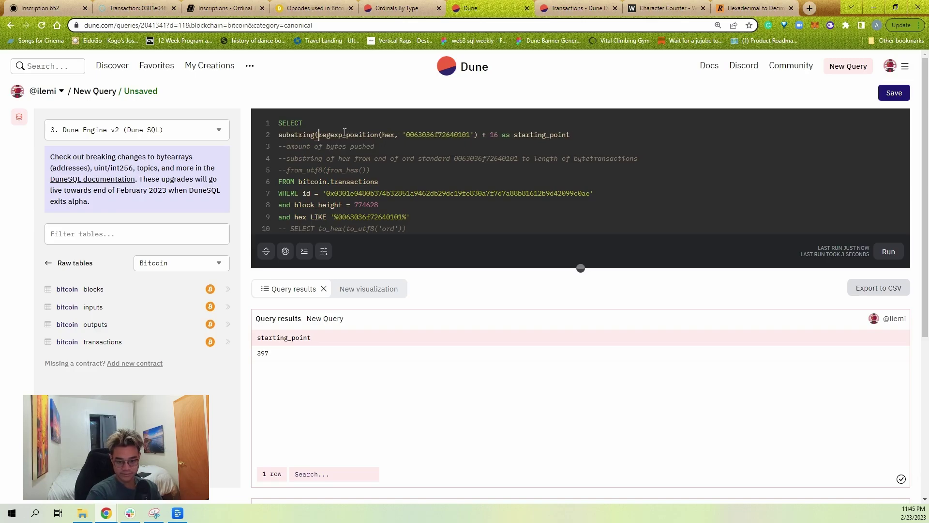
text(,)
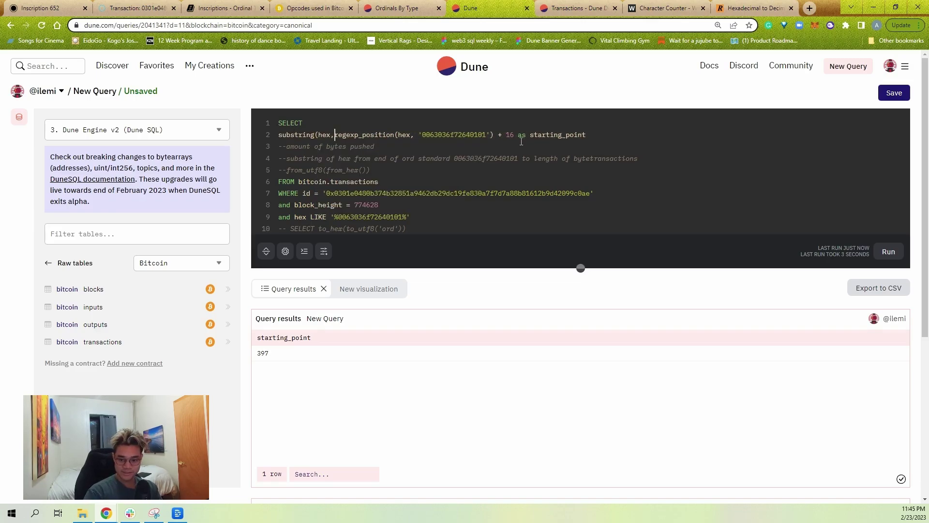
click(517, 141)
text(, 2))
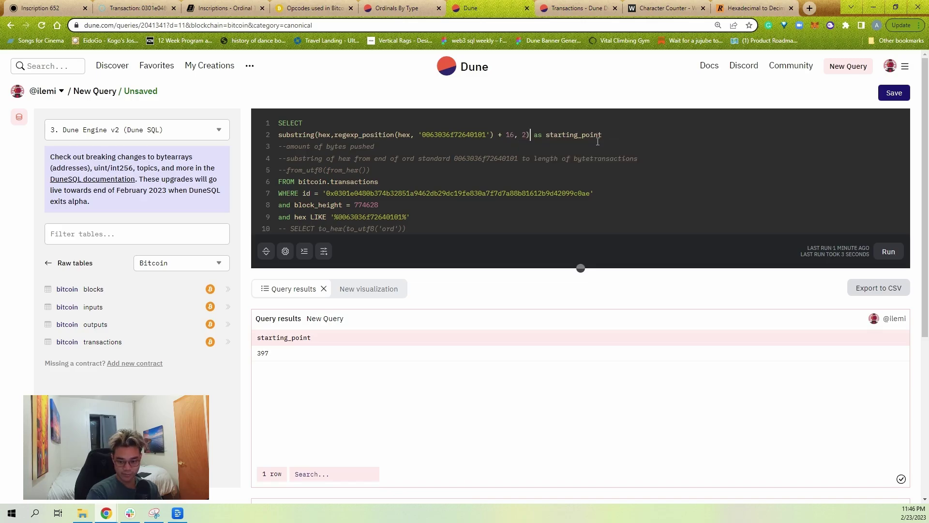
text(a)
click(534, 137)
key(BackSpace)
Step: Rename the alias to bytes_pushed and run the query, returning 0a
double_click(565, 134)
text(bytes_pushed)
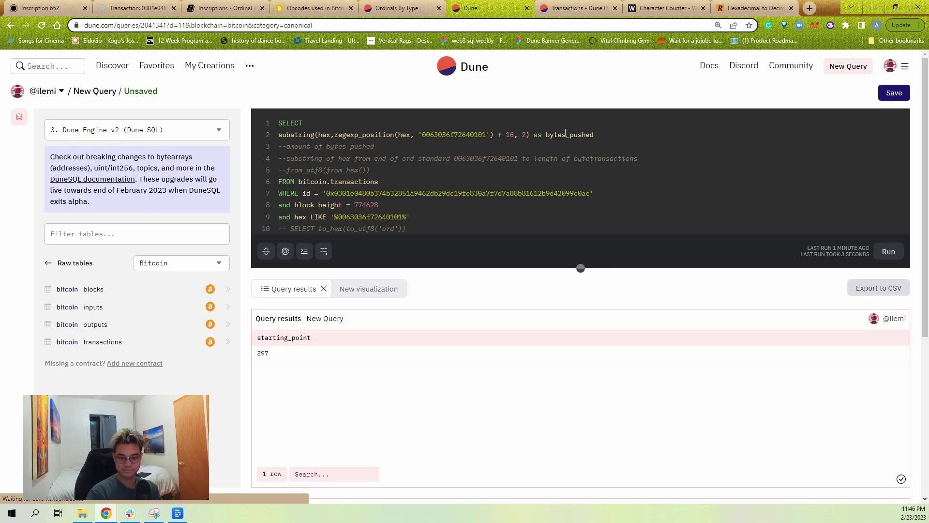
key(ctrl+Return)
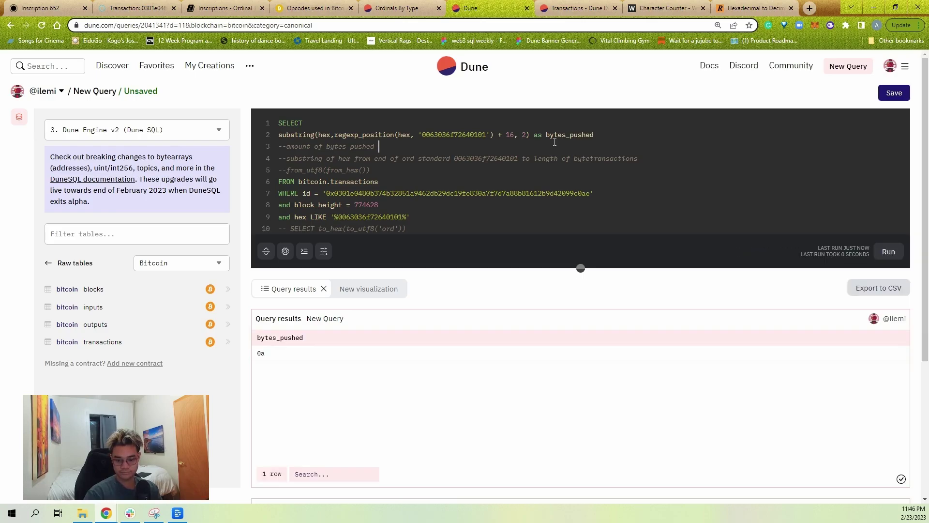
mouse_move(261, 353)
mouse_down()
mouse_move(288, 365)
mouse_move(257, 354)
mouse_up()
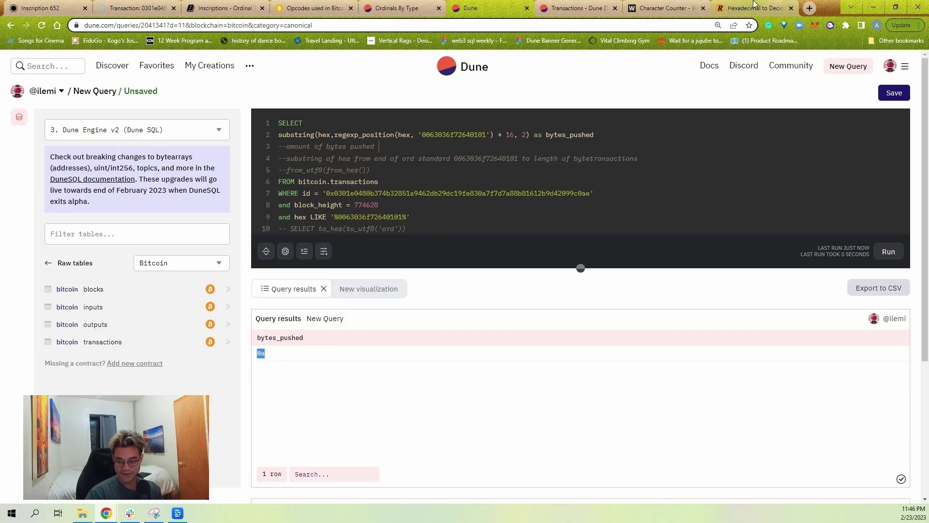
Step: Convert hex 0a to decimal 10 in RapidTables, then return to the Ordinals Inscriptions docs
click(721, 7)
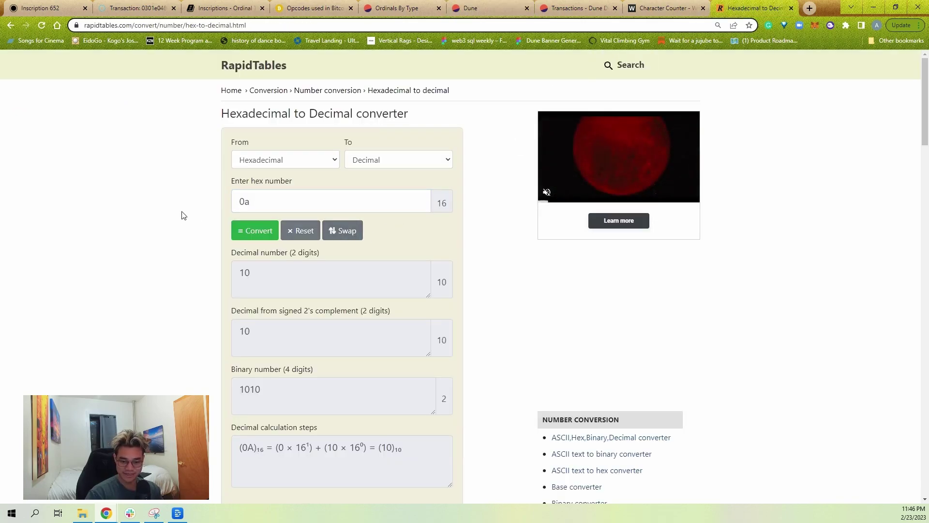
click(235, 209)
click(254, 236)
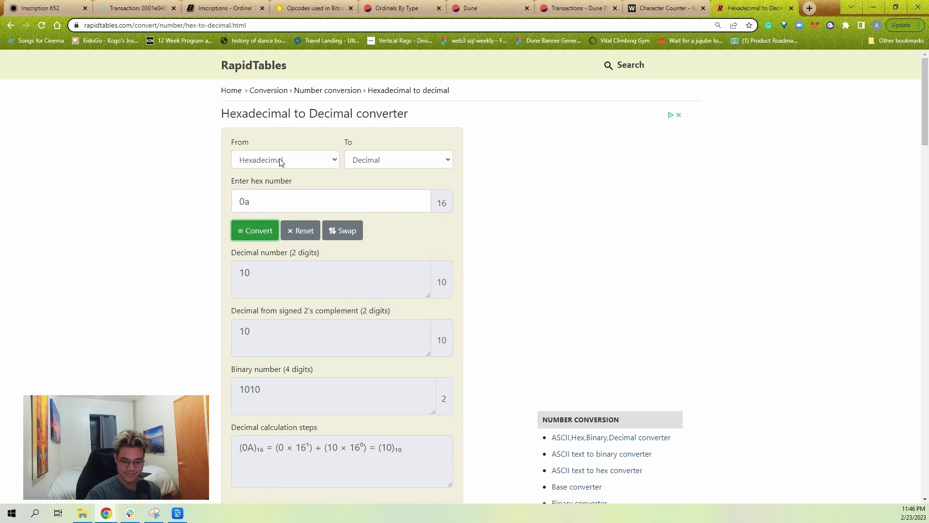
double_click(252, 275)
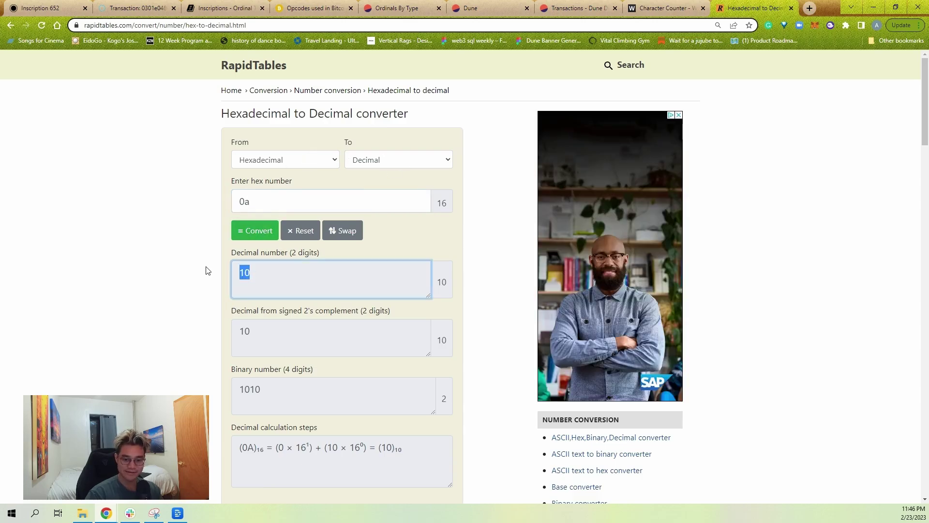
click(207, 270)
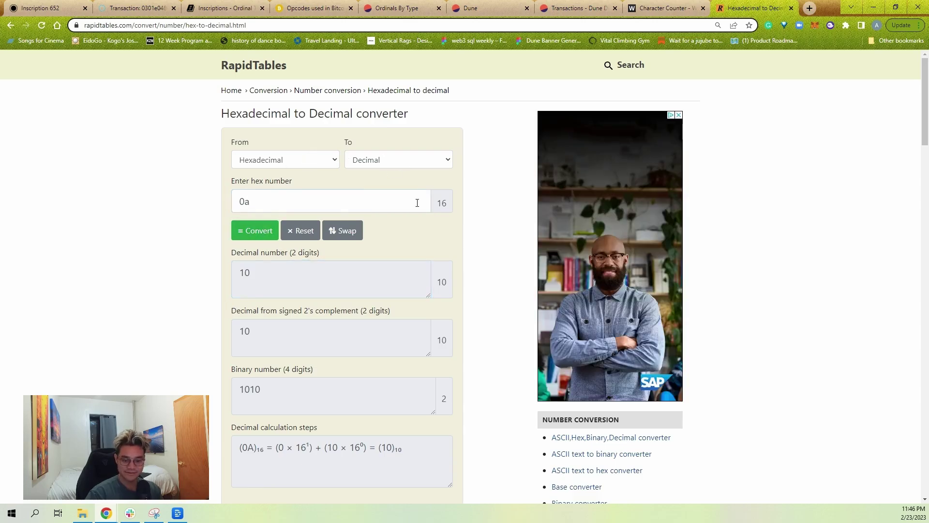
click(330, 273)
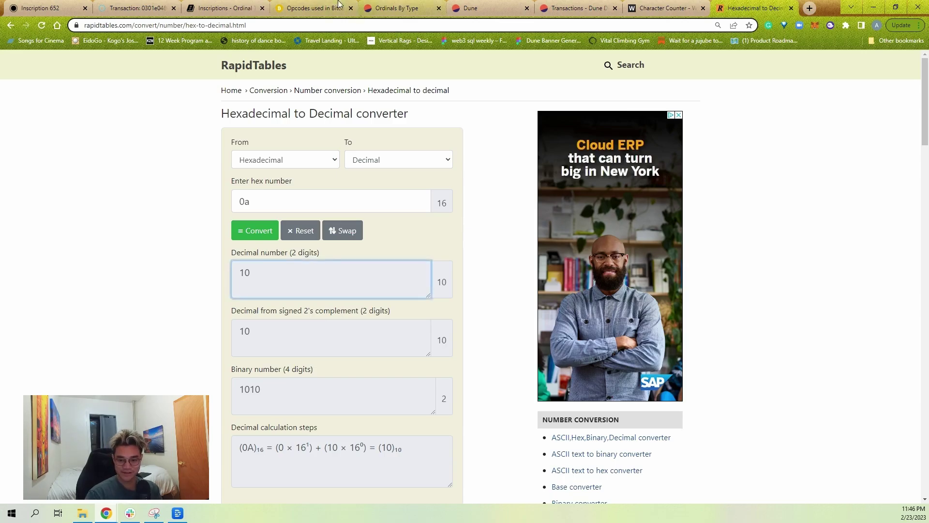
click(225, 8)
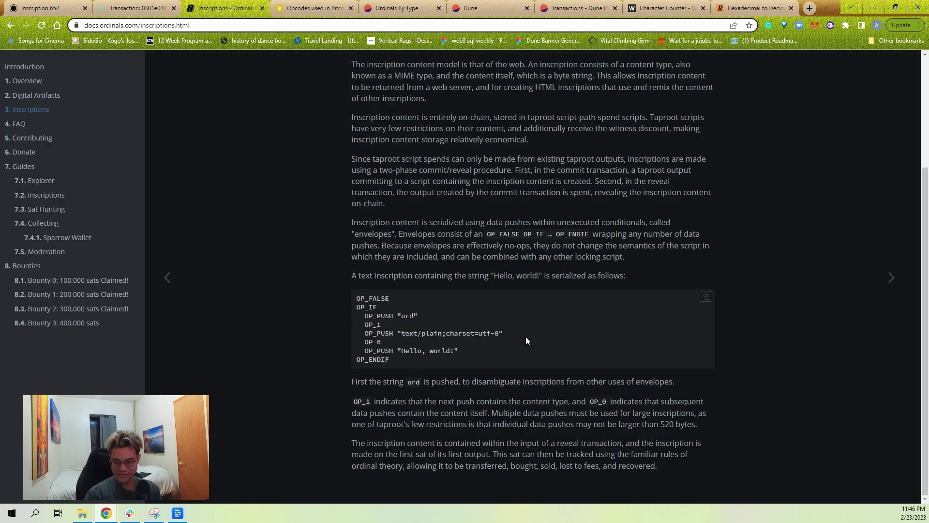
click(476, 3)
click(565, 147)
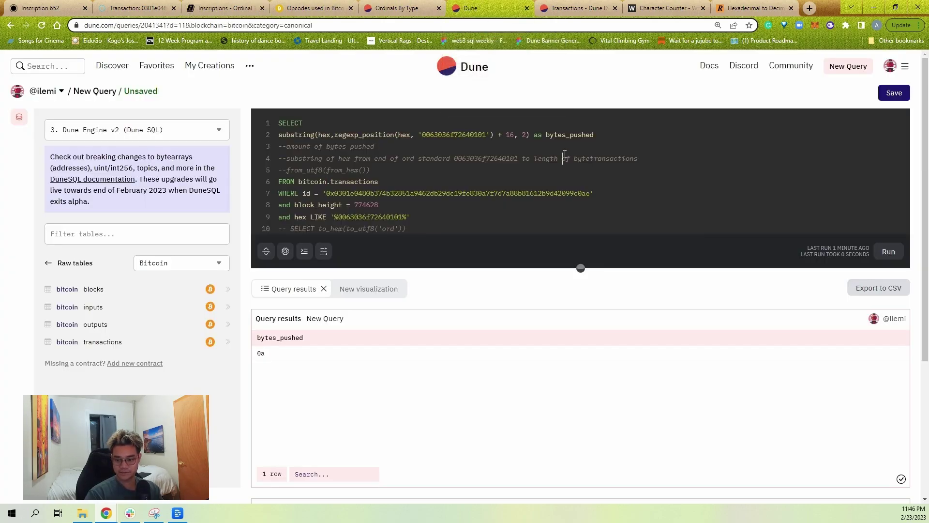
click(273, 136)
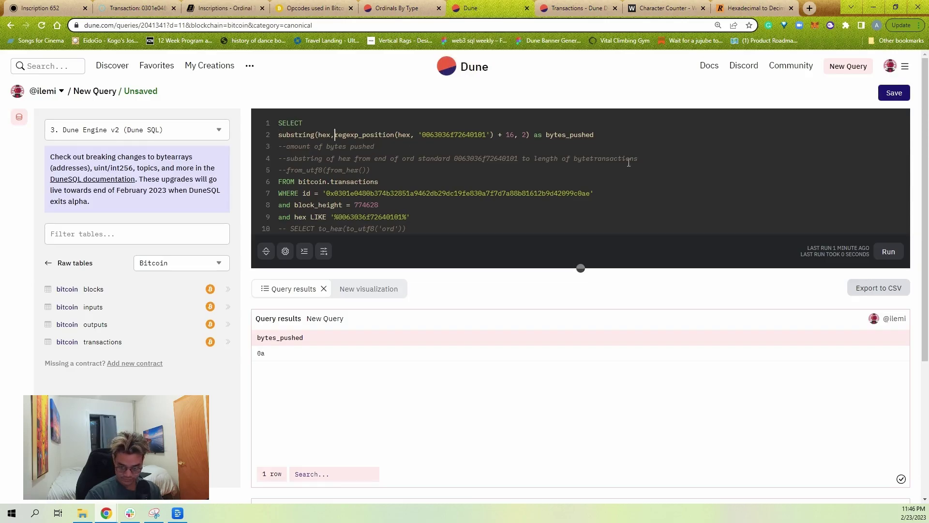
double_click(261, 352)
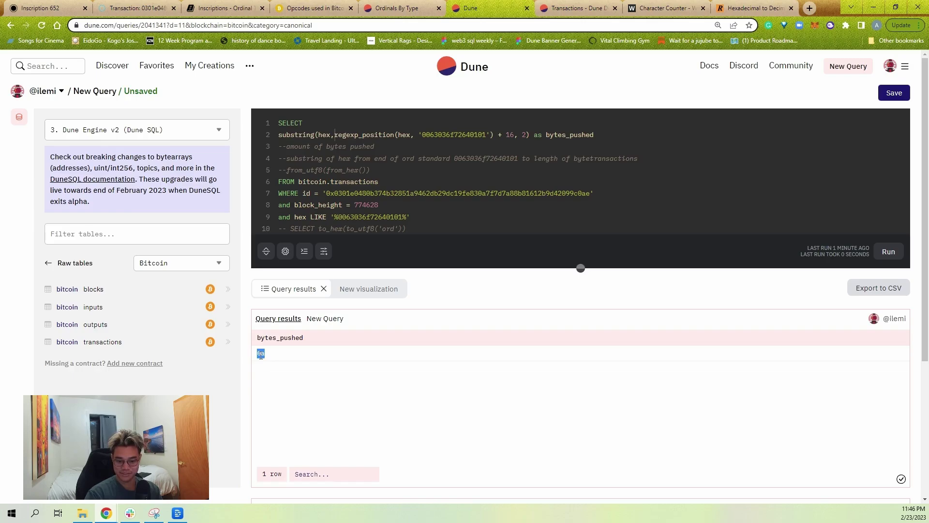
Step: Wrap the bytes_pushed substring in bytearray_to_integer(...) and run the query
click(534, 131)
key(Home)
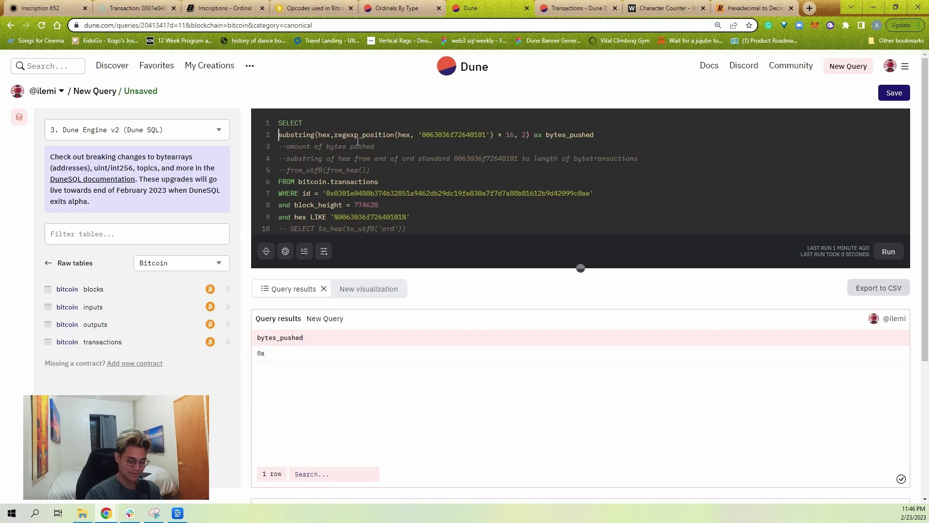
text(bytet)
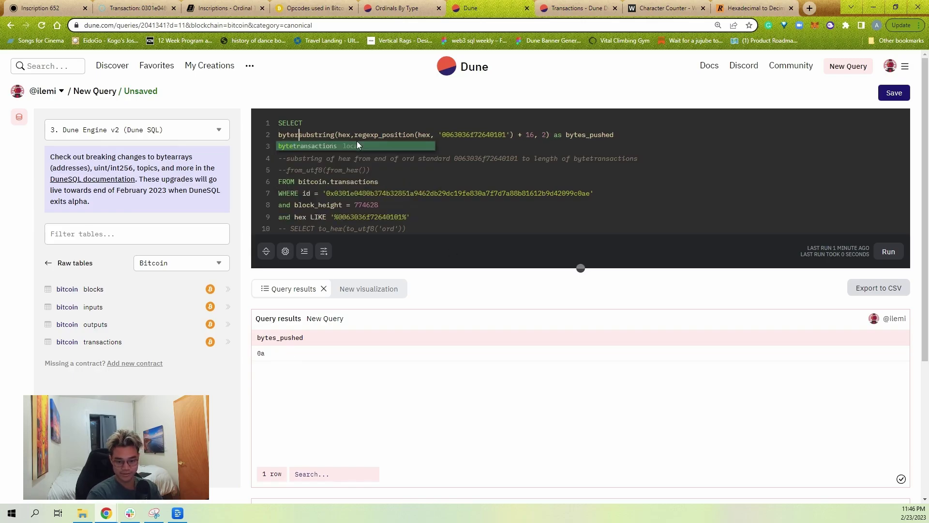
key(BackSpace)
text(array_)
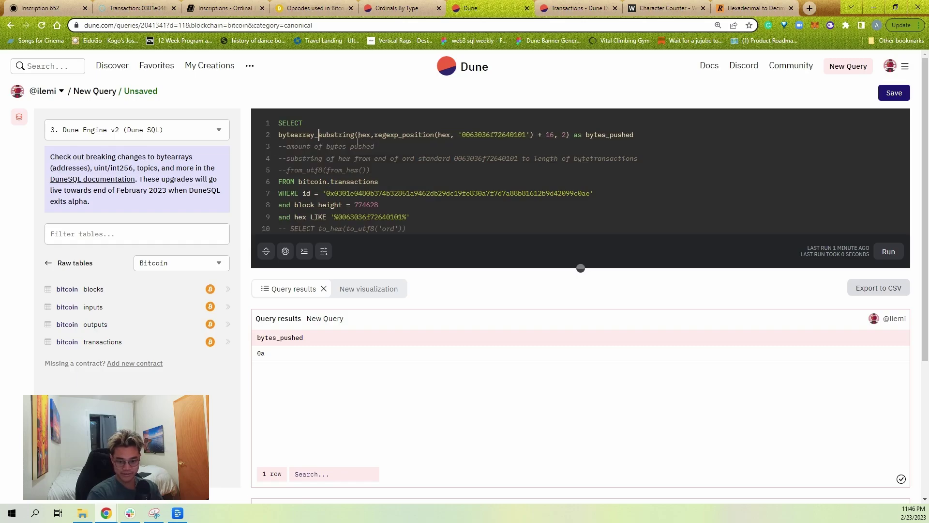
text(to_integer()
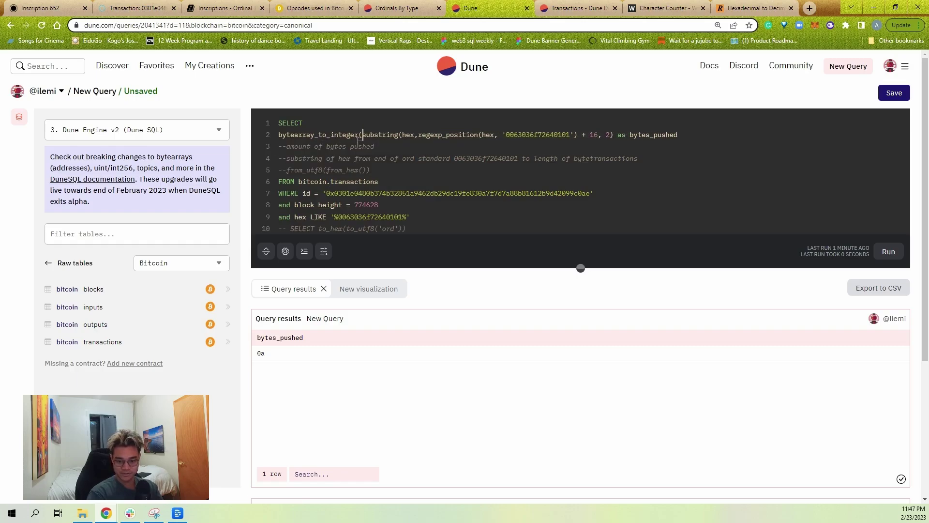
click(380, 137)
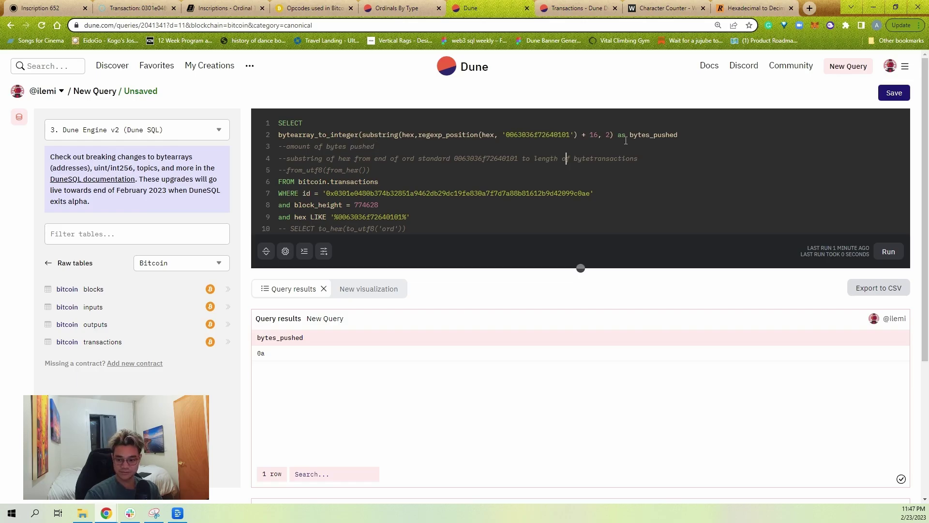
click(612, 135)
text())
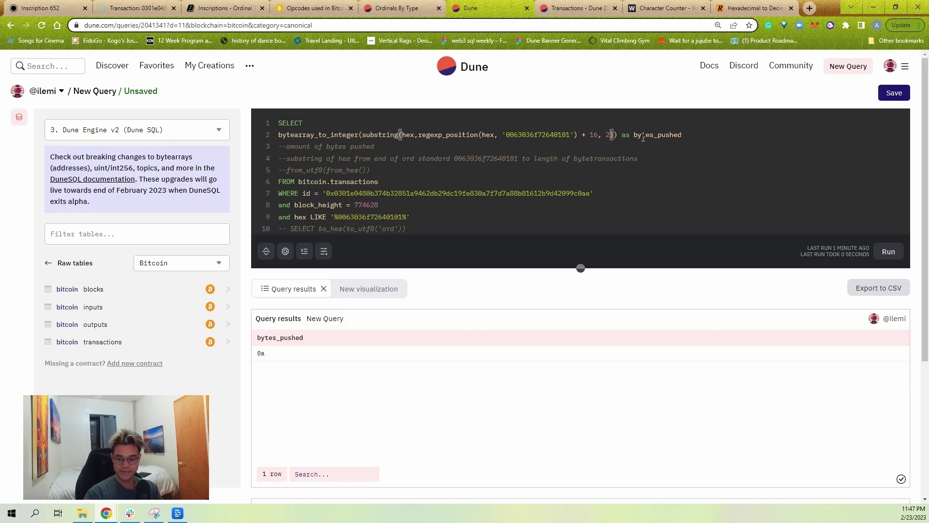
click(643, 138)
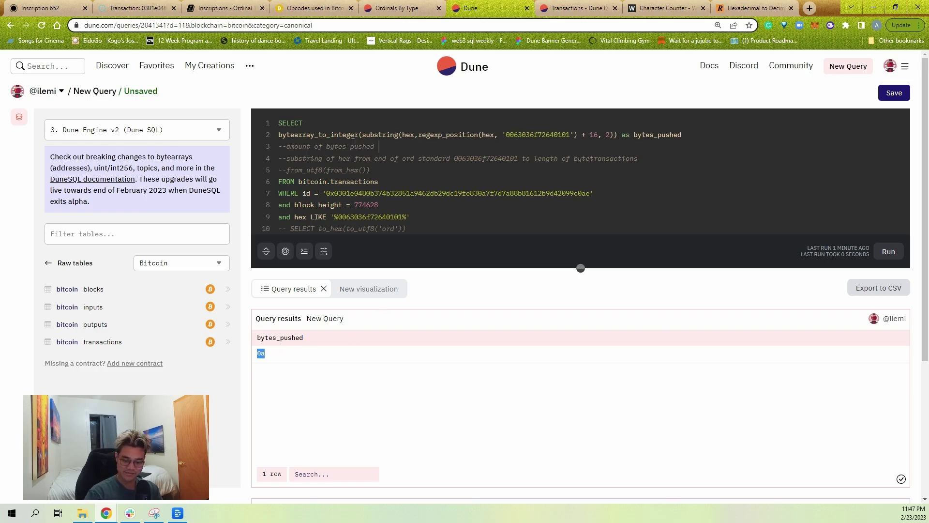
click(691, 138)
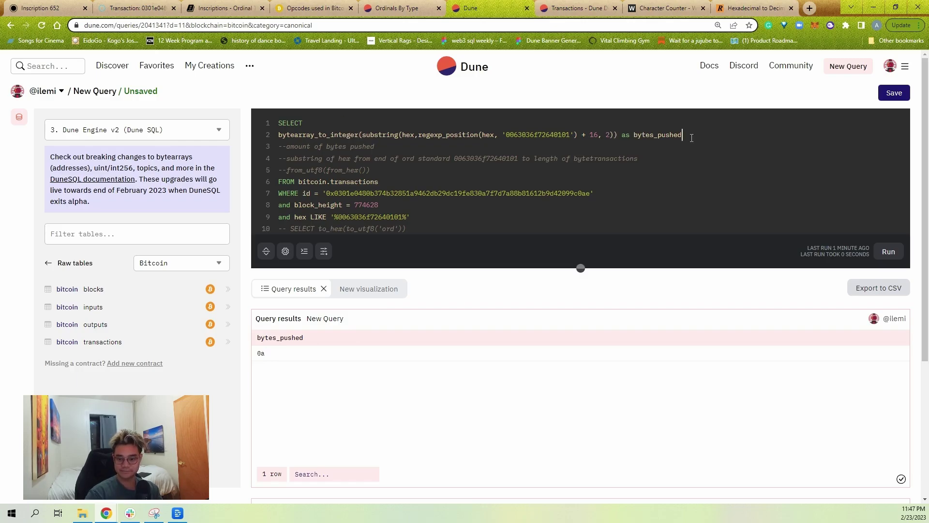
key(ctrl+Return)
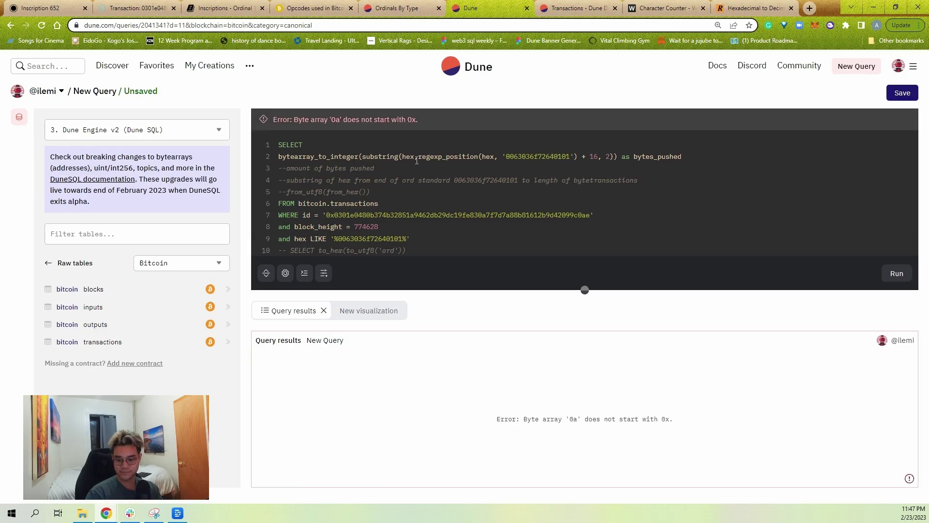
Step: Prefix the substring with '0x' || inside the conversion and rerun, getting bytes_pushed 10
click(362, 157)
text('0x' ||)
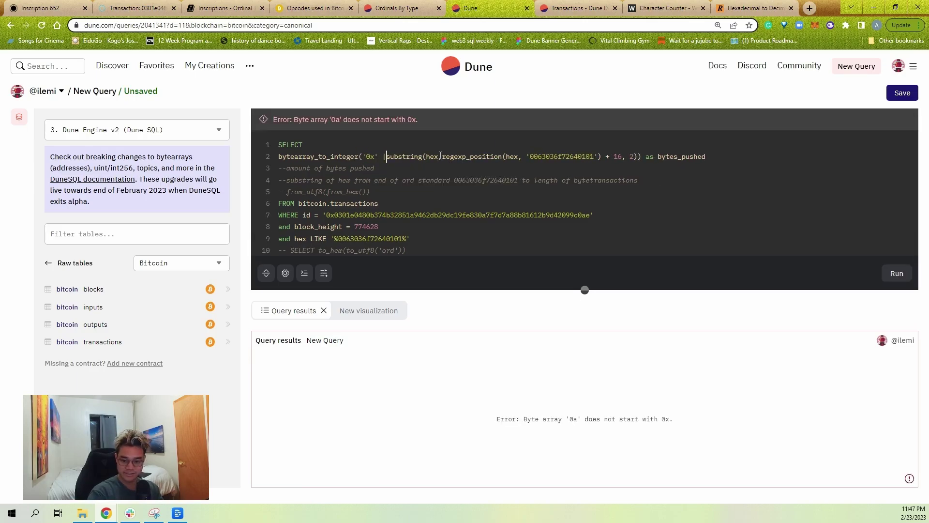
key(ctrl+Return)
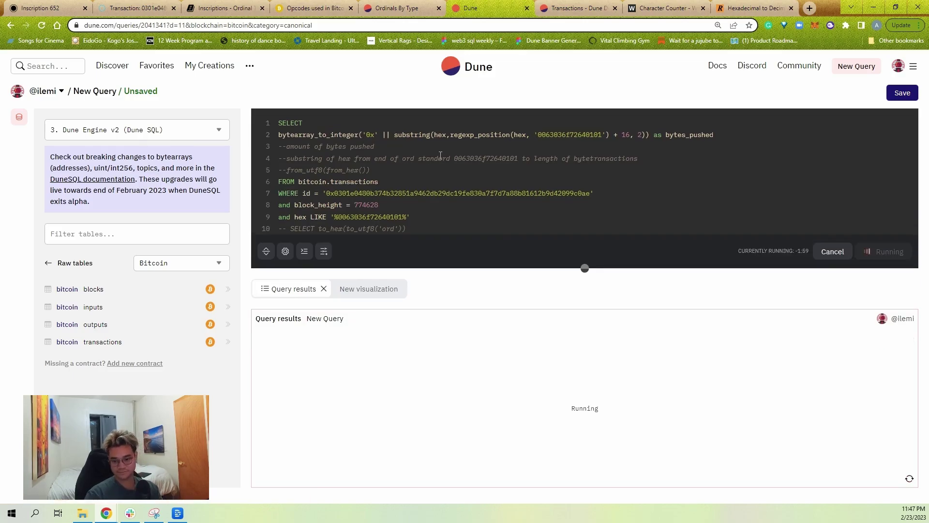
click(447, 150)
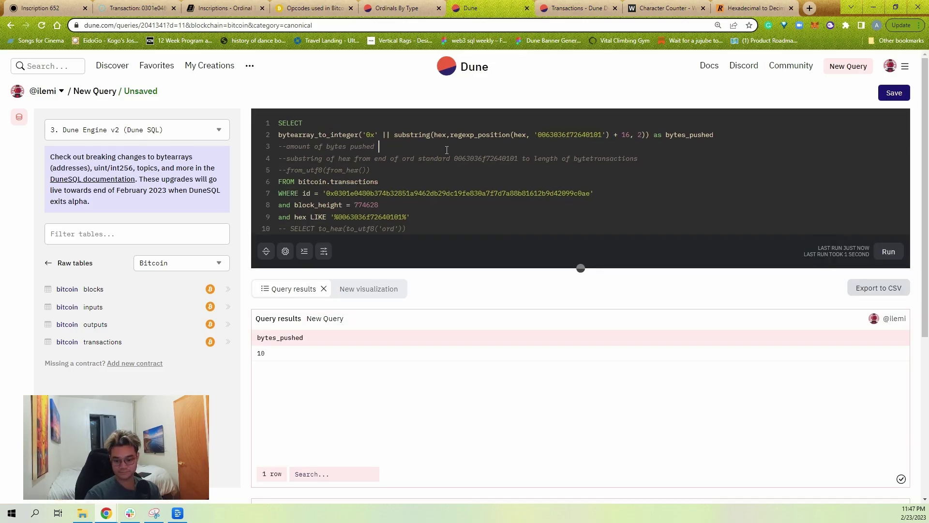
double_click(265, 353)
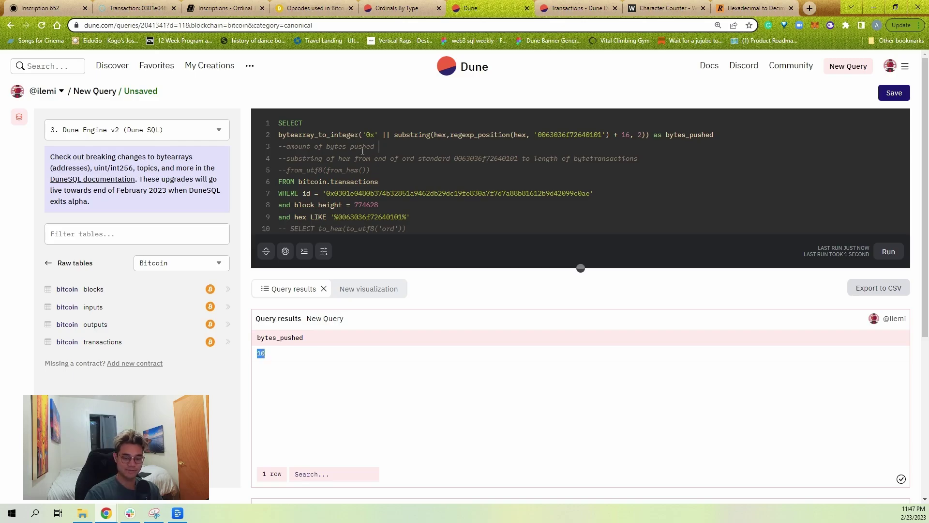
click(395, 142)
Step: Insert substring(hex, regexp_position(hex, '0063036f72640101') + 18) as a new first line after SELECT
click(347, 128)
key(Return)
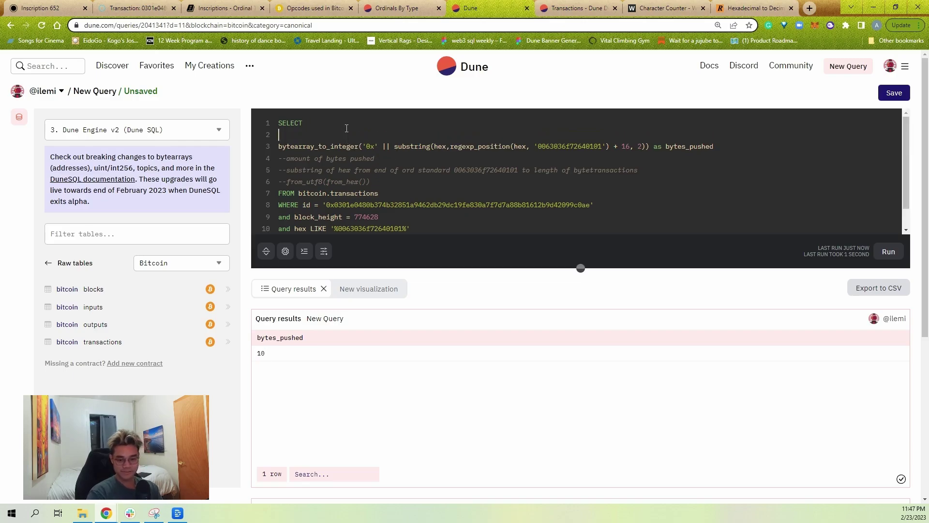
text(substring)
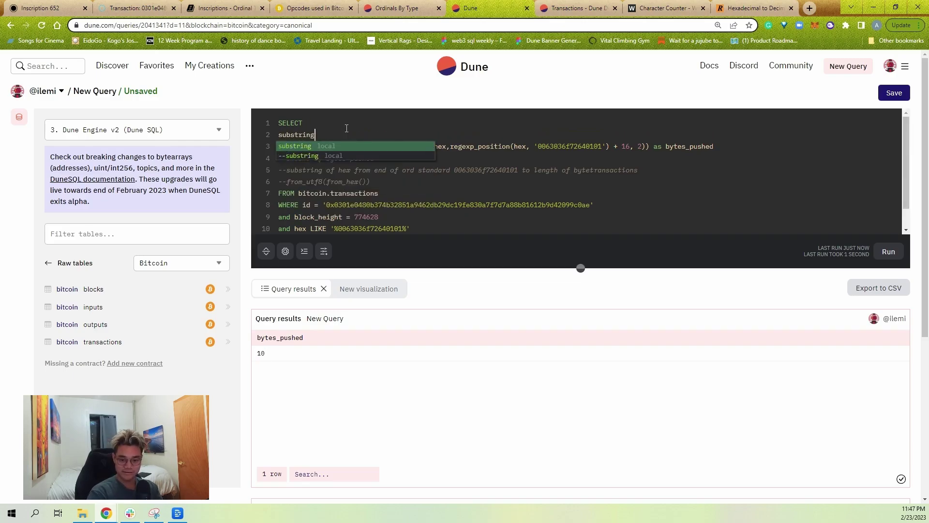
key(BackSpace)
text((hex)
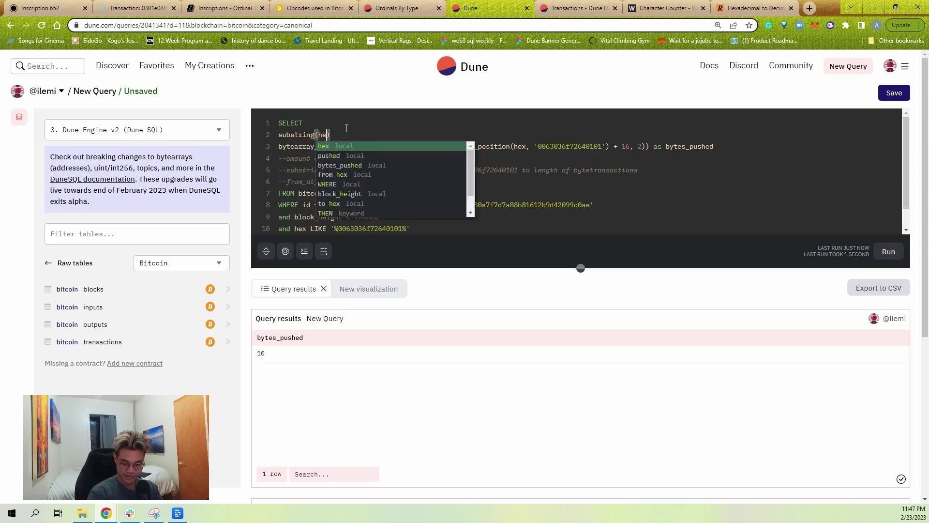
key(Return)
text(,)
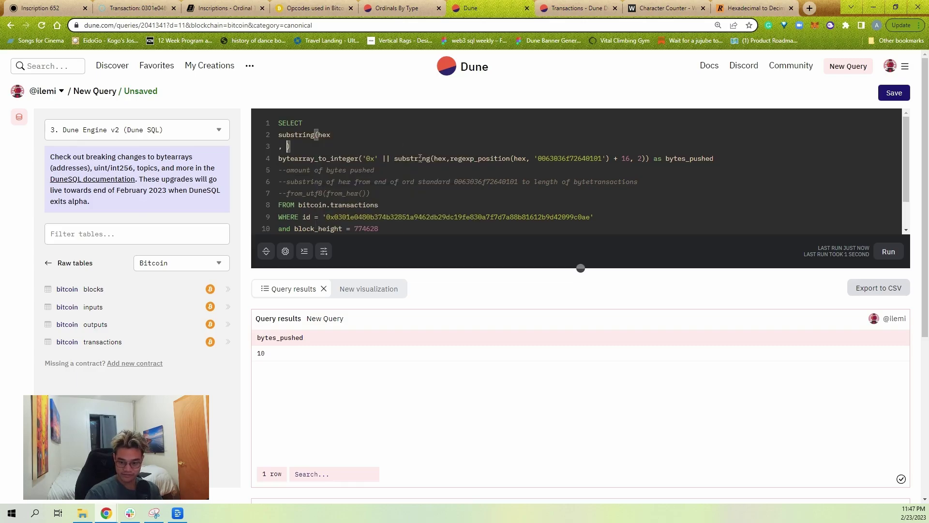
text(regexp_position(hex, '0063036f72640101') + 16)
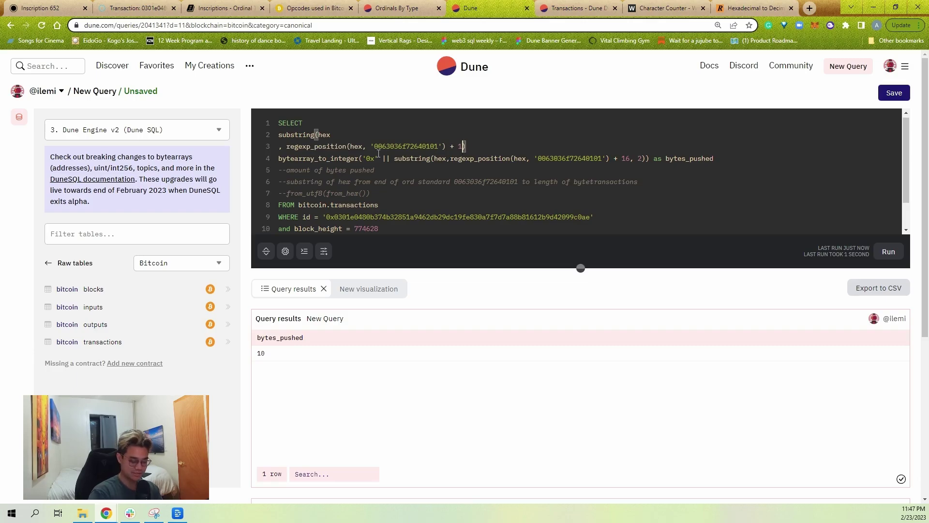
key(BackSpace)
text(8)
click(480, 147)
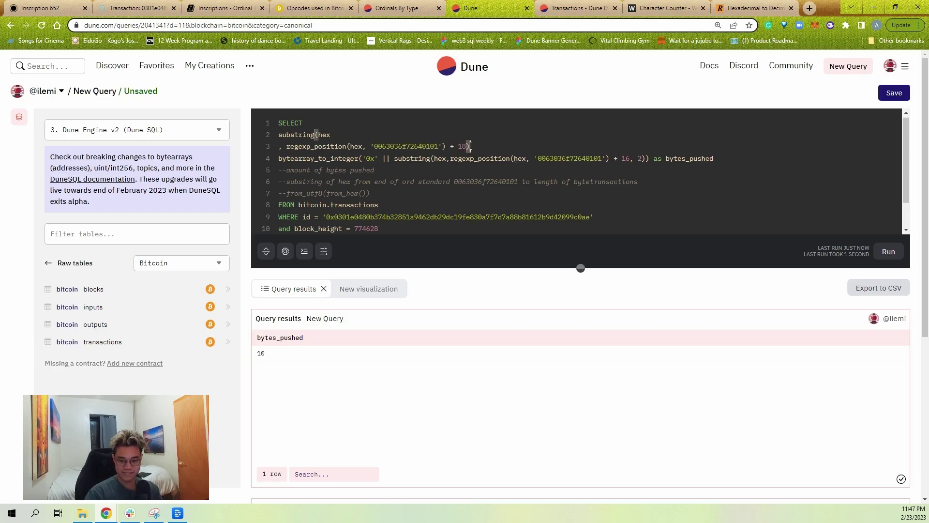
double_click(512, 159)
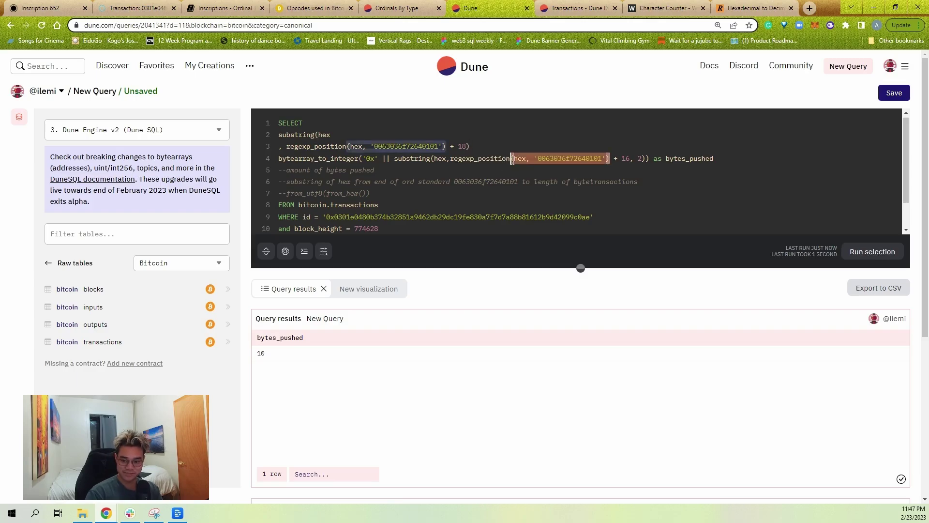
double_click(638, 158)
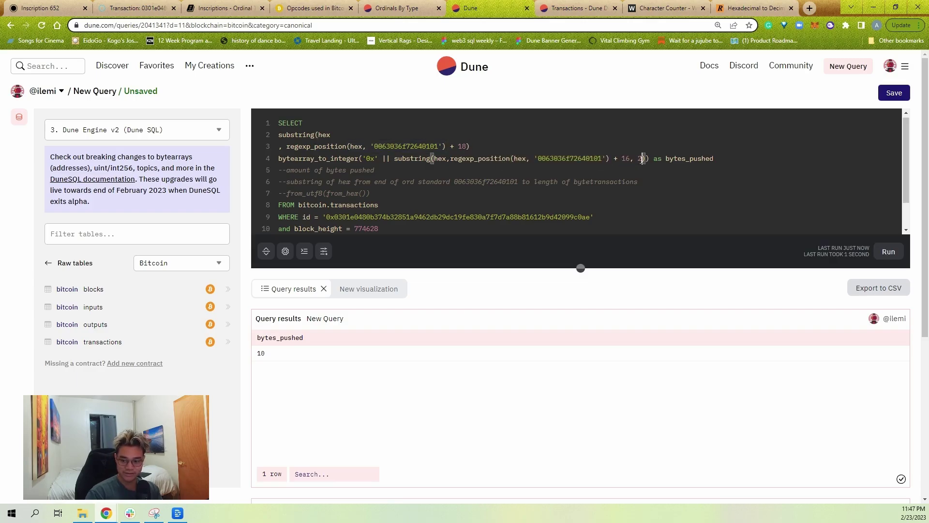
key(ctrl+shift+Tab)
key(ctrl+shift+Tab)
key(ctrl+shift+Tab)
key(ctrl+shift+Tab)
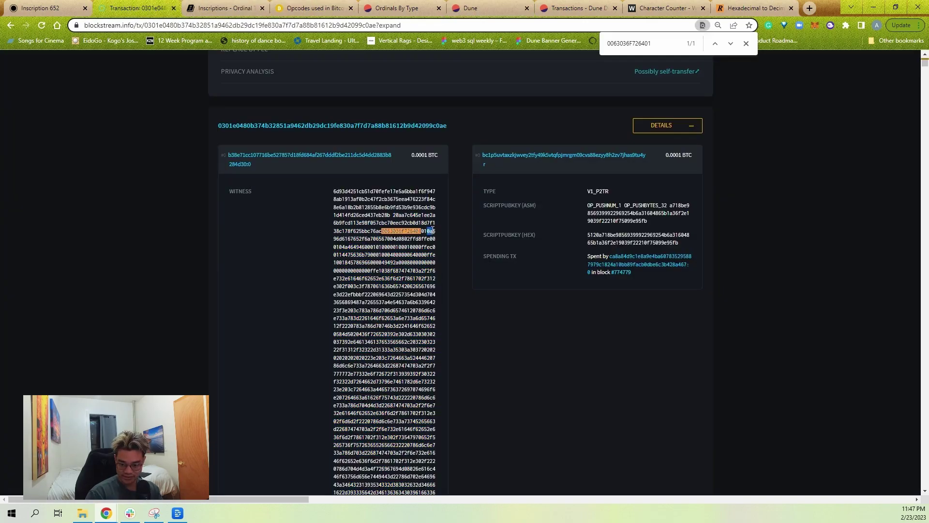
drag(422, 231, 434, 255)
click(469, 207)
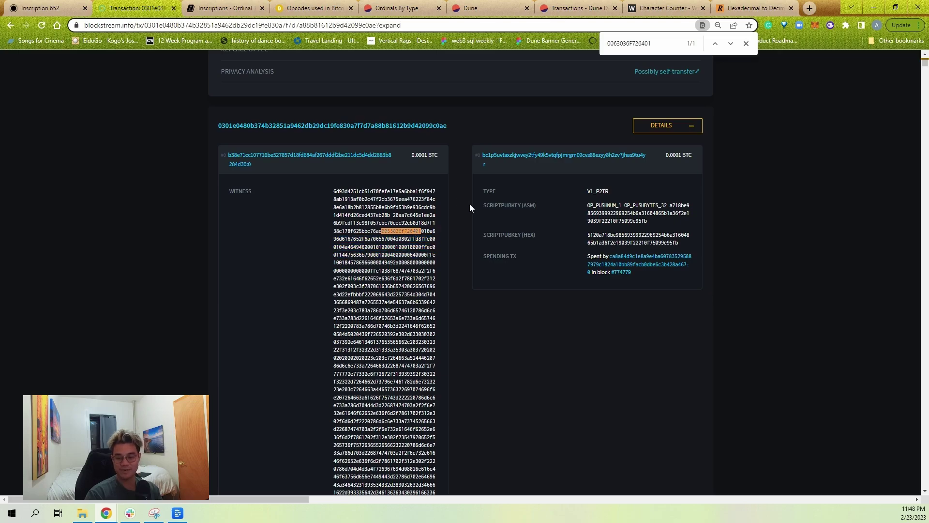
Step: Comment the +18 start offset and make the pushed-byte count times 2 the substring length
click(484, 7)
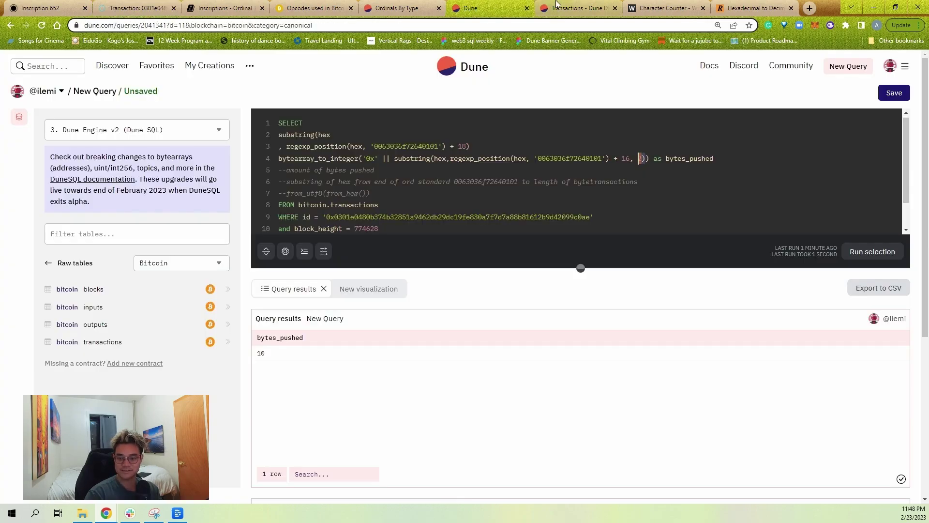
text(--starting point of content)
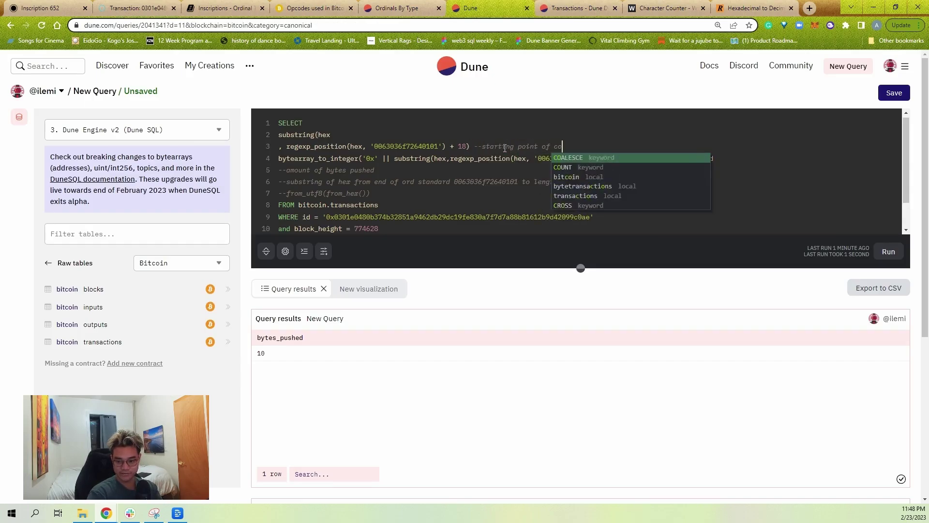
click(280, 158)
text(,)
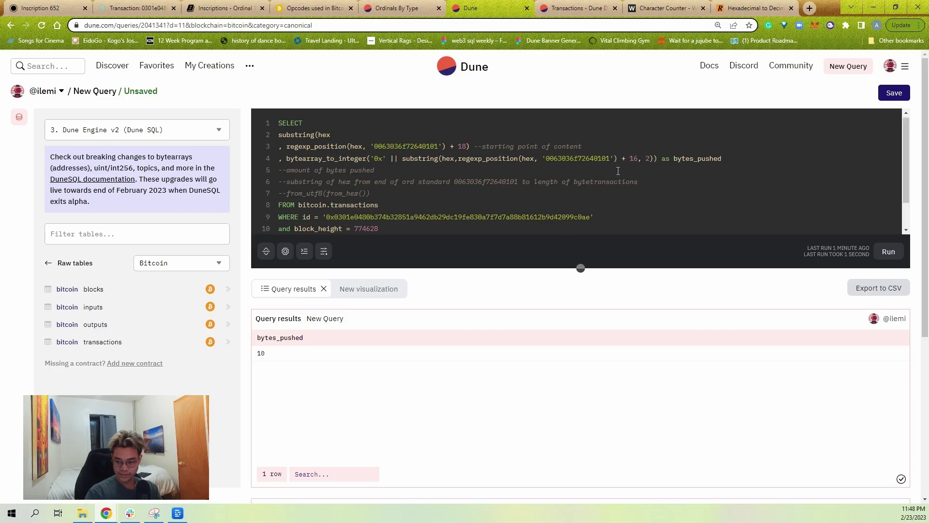
click(654, 159)
key(Return)
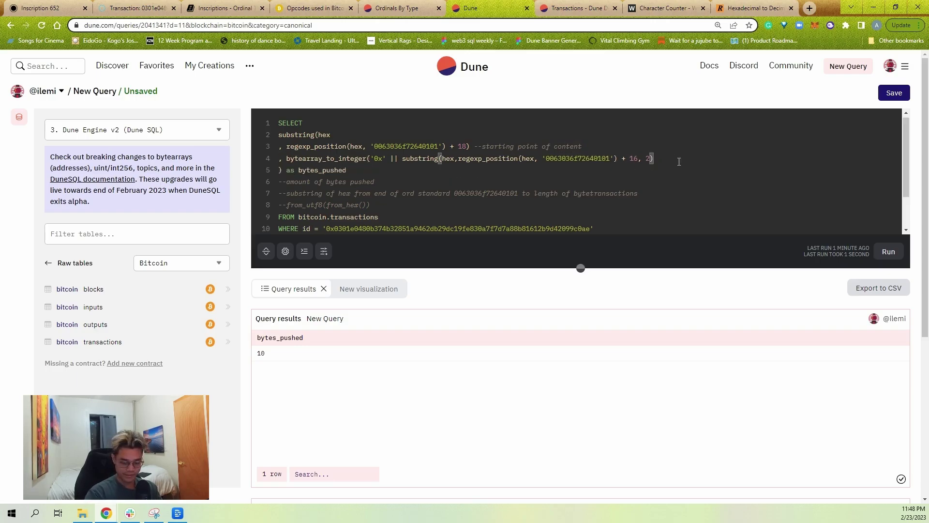
text(* 2 )
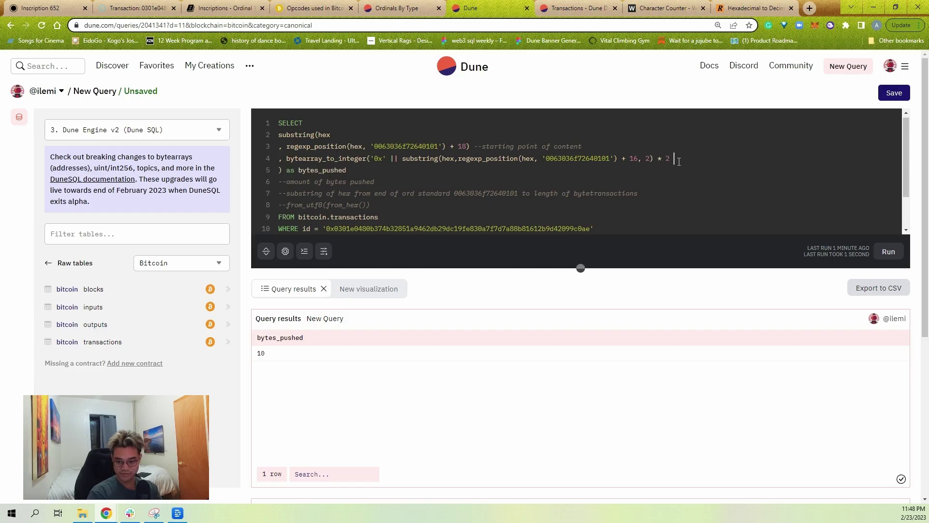
text(--number of )
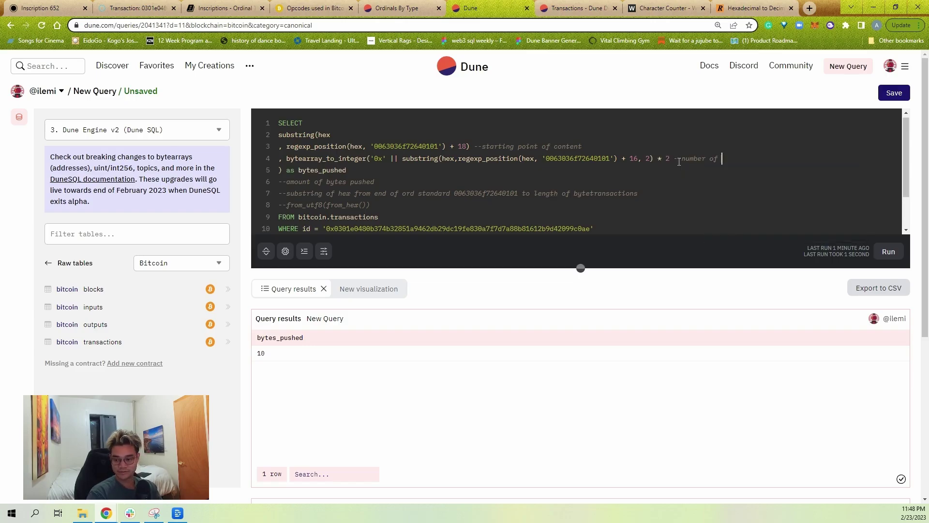
text(characters in content type)
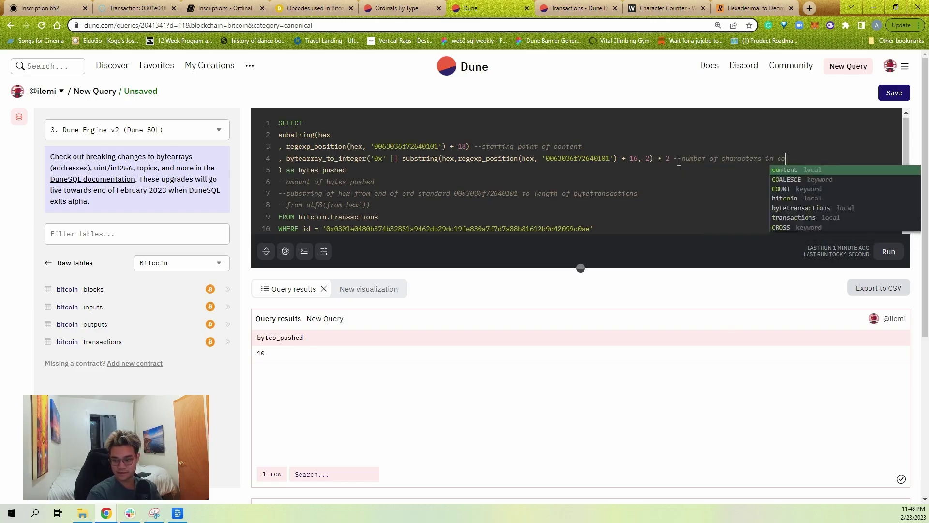
Step: Rename the column to content_hex and fix the parentheses so it returns 696d6167652f6a706567
double_click(317, 168)
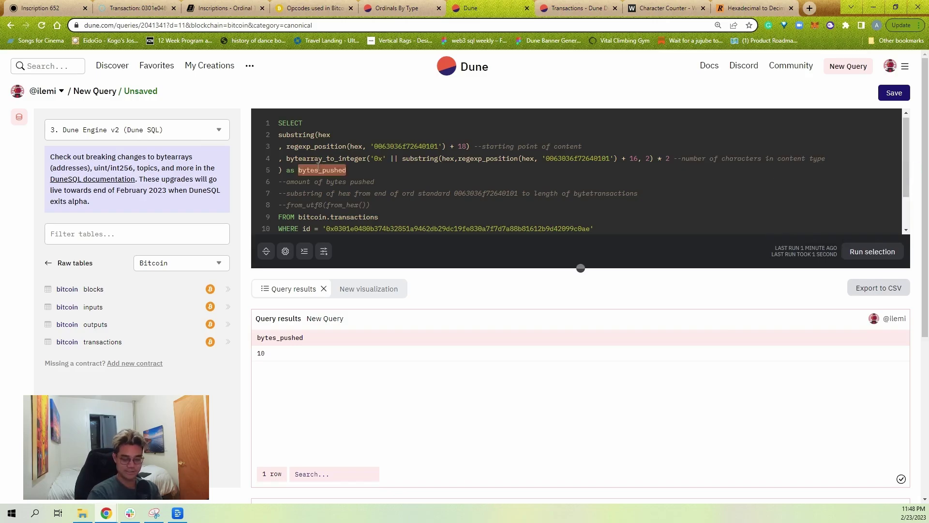
text(content)
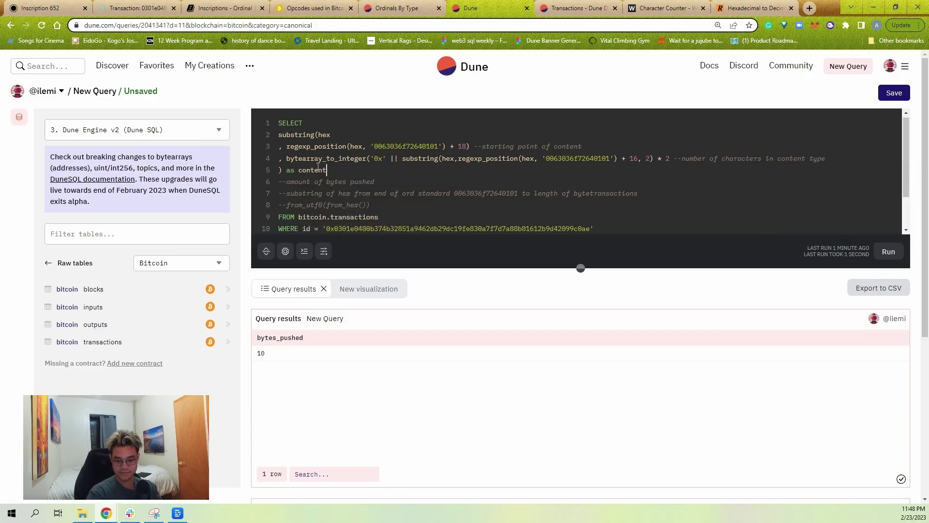
text(_hex)
key(ctrl+Return)
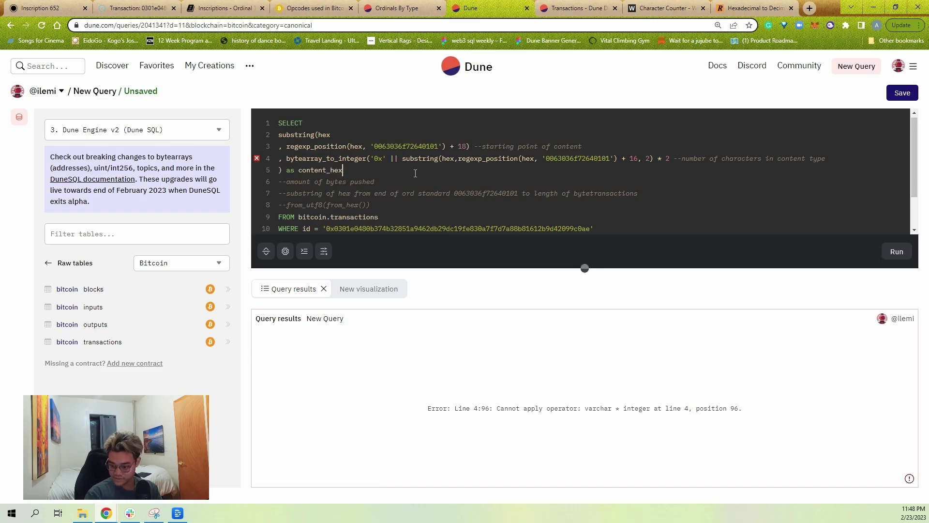
click(655, 159)
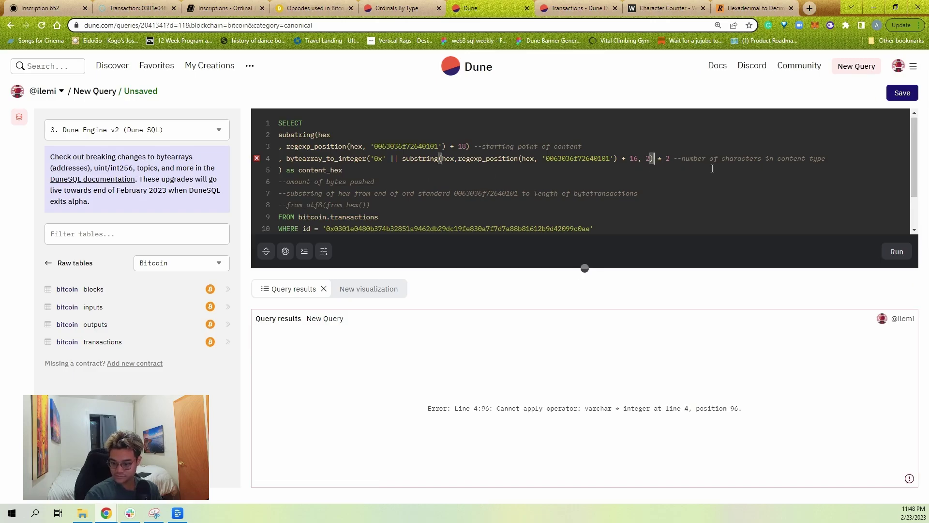
text())
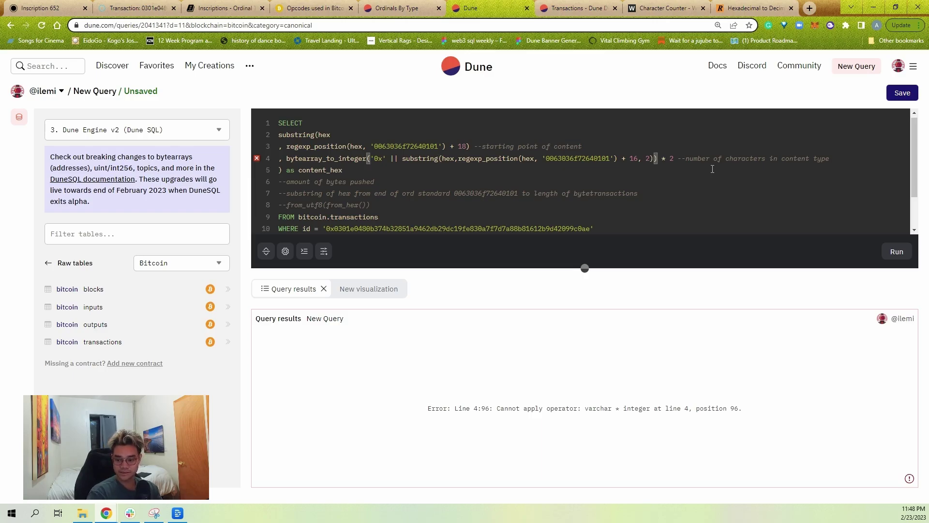
key(ctrl+Return)
key(Down)
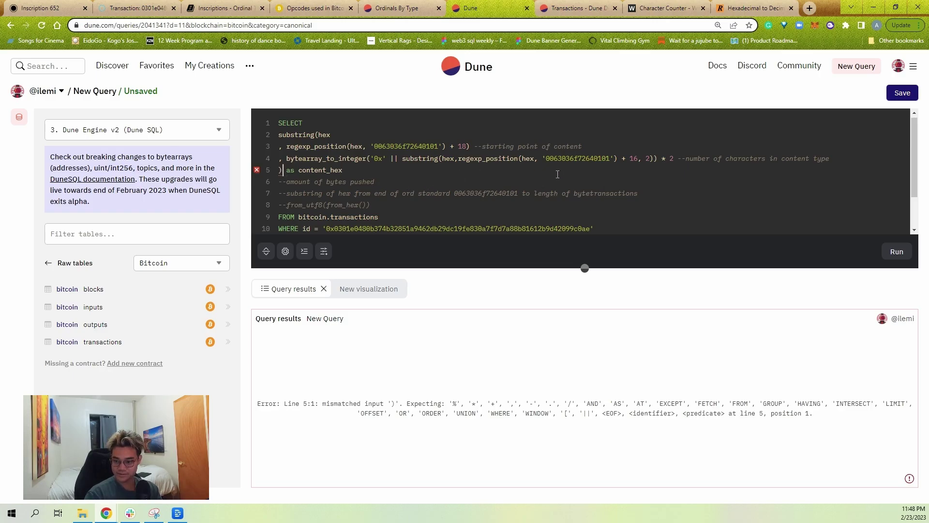
click(468, 147)
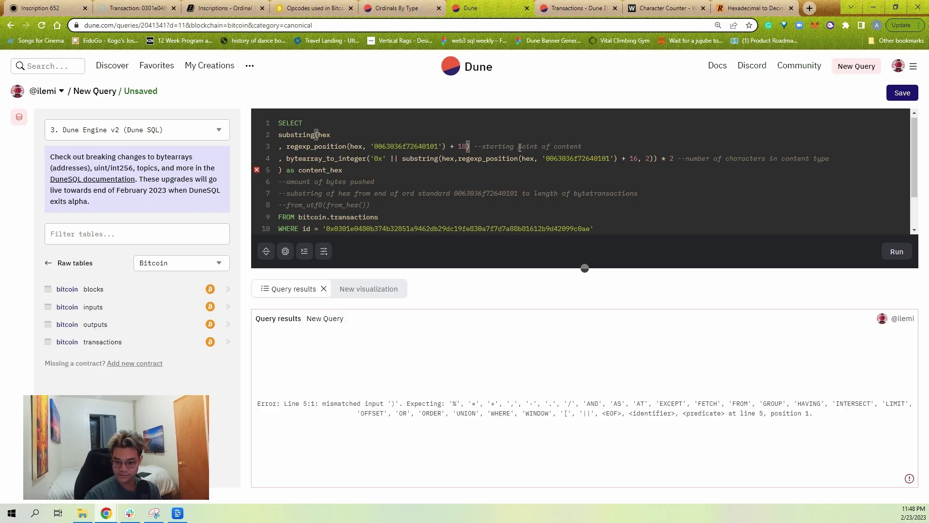
key(BackSpace)
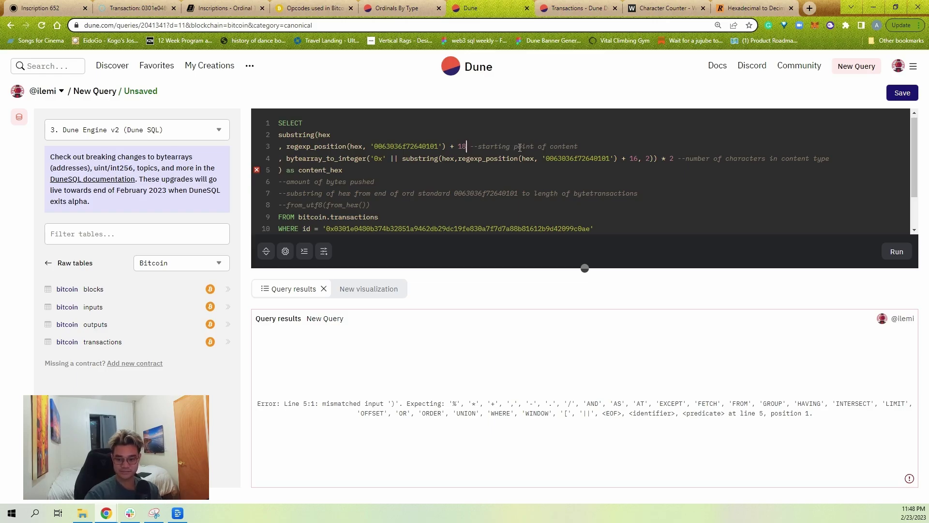
key(ctrl+Return)
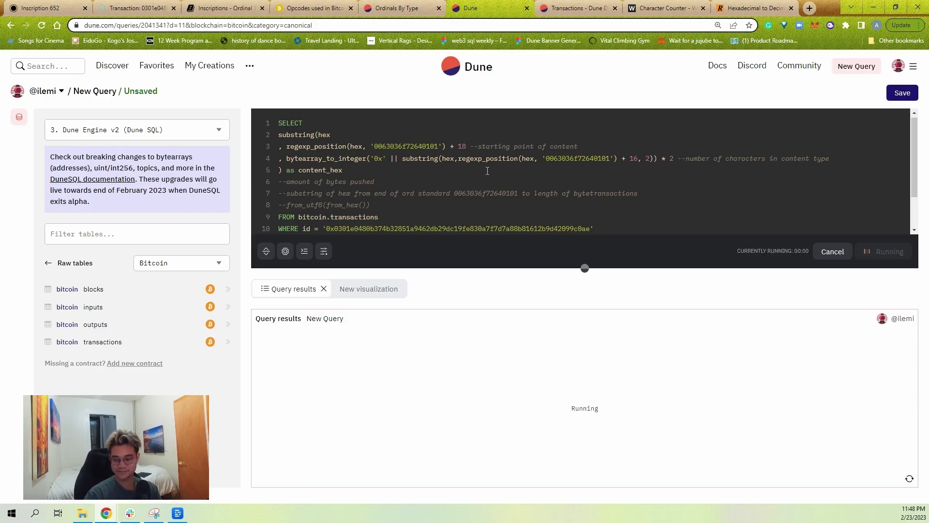
click(475, 179)
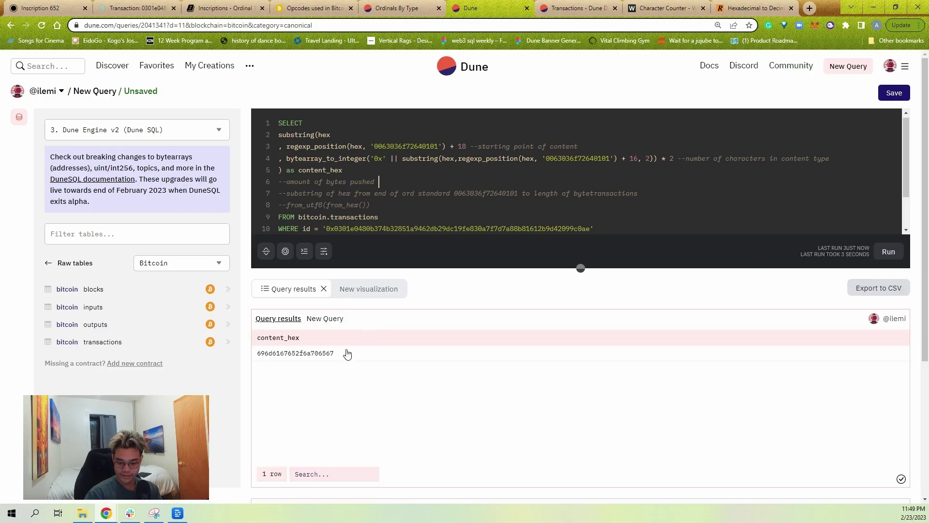
double_click(321, 353)
key(ctrl+c)
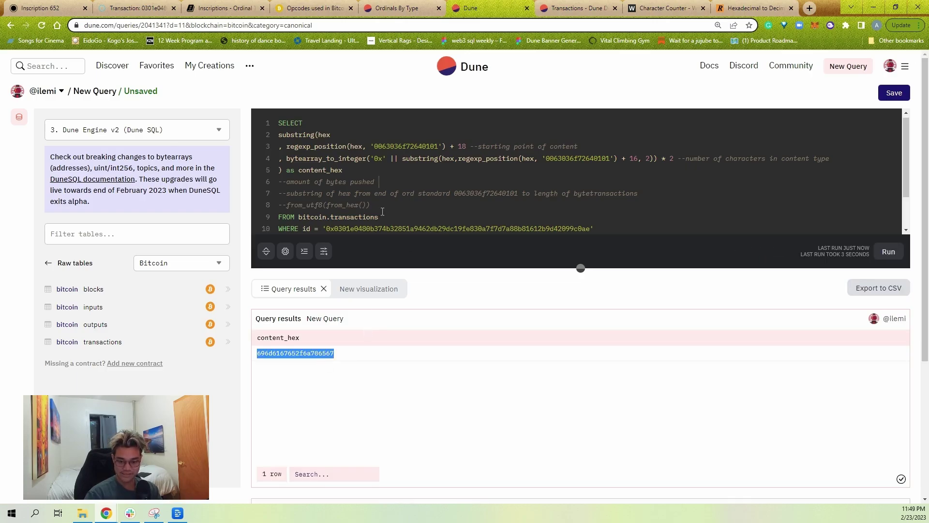
Step: Search the Blockstream transaction page for the copied content hex value
click(394, 8)
click(224, 8)
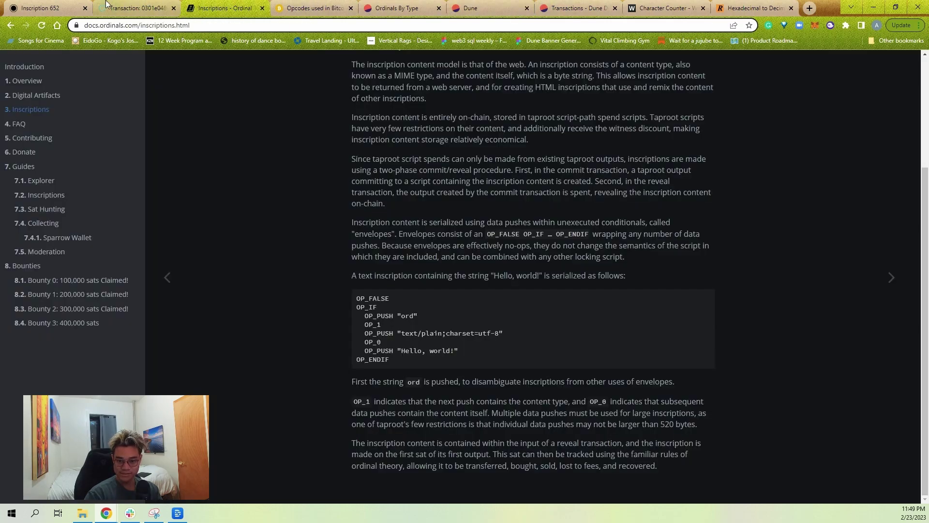
click(137, 8)
key(ctrl+f)
key(ctrl+v)
Step: Highlight the envelope's OP_PUSH text/plain;charset=utf-8 content-type line in the Inscriptions docs
key(ctrl+Tab)
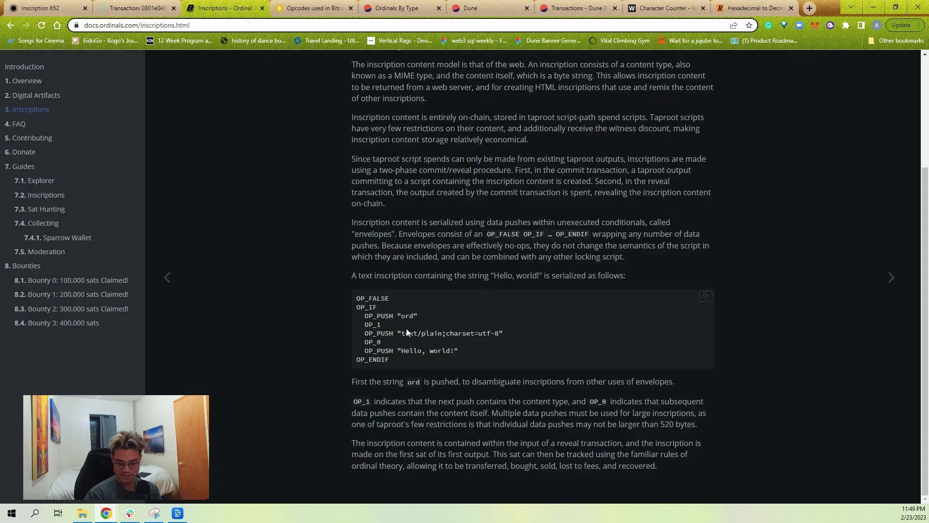
drag(408, 322, 344, 283)
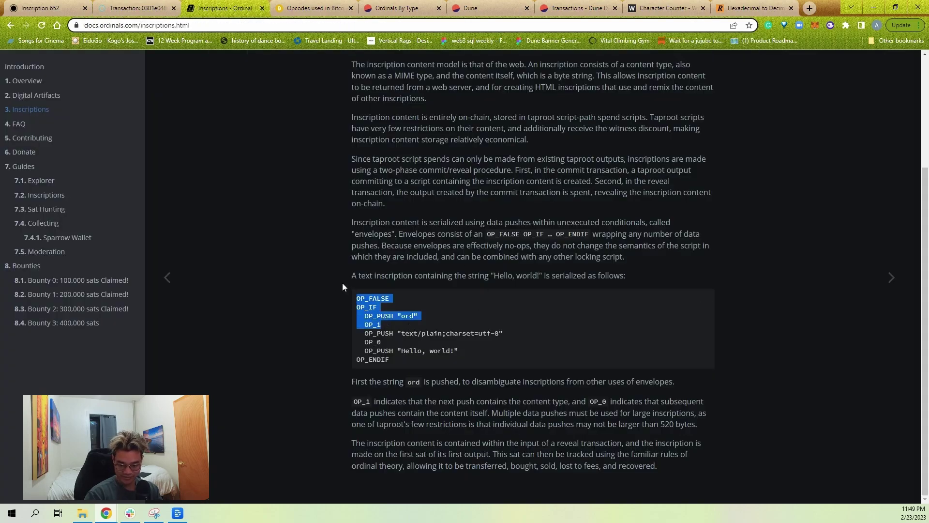
double_click(385, 333)
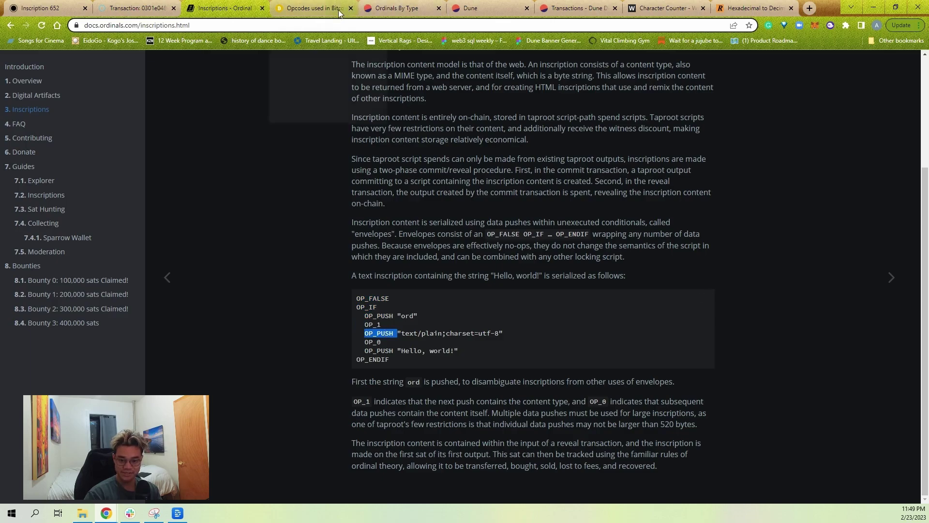
drag(504, 333, 397, 333)
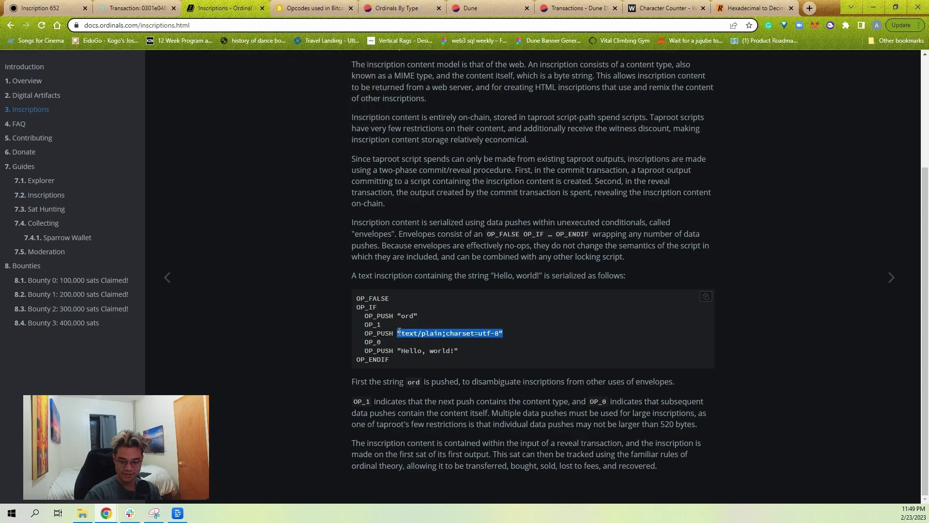
click(491, 319)
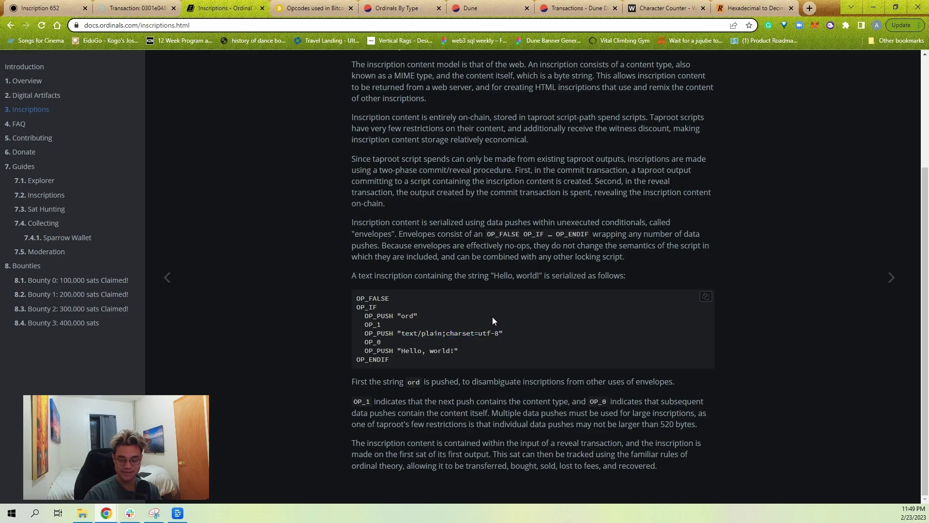
Step: Wrap the content_hex substring in from_hex(...), closing it on line 5
triple_click(465, 333)
click(466, 339)
click(460, 7)
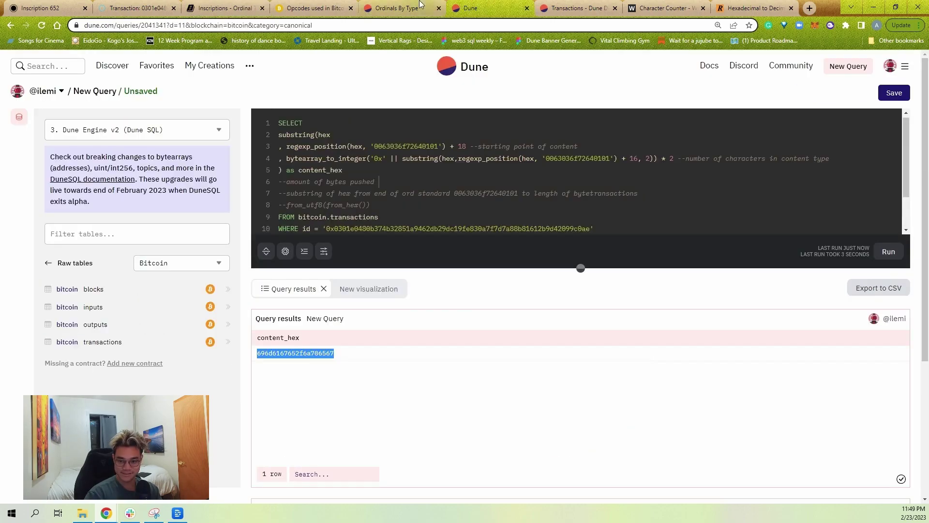
click(468, 8)
click(280, 137)
text(from_)
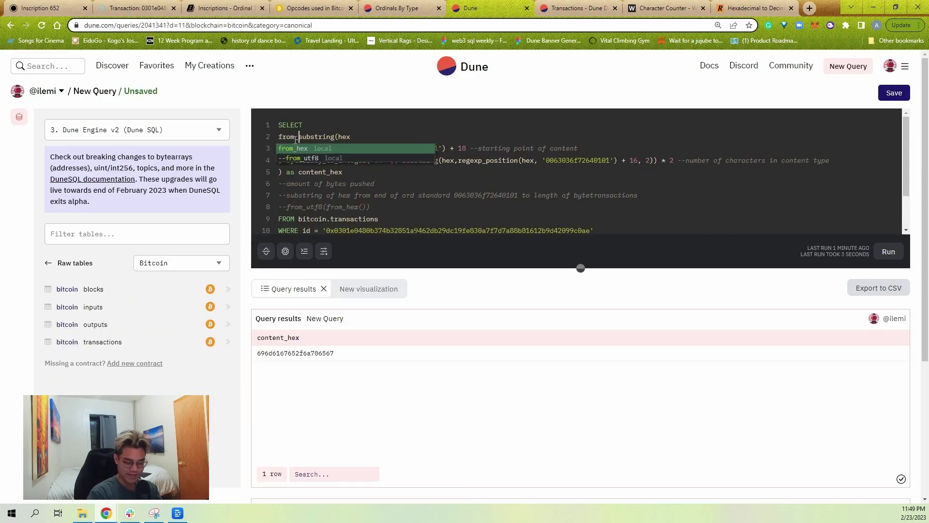
key(Tab)
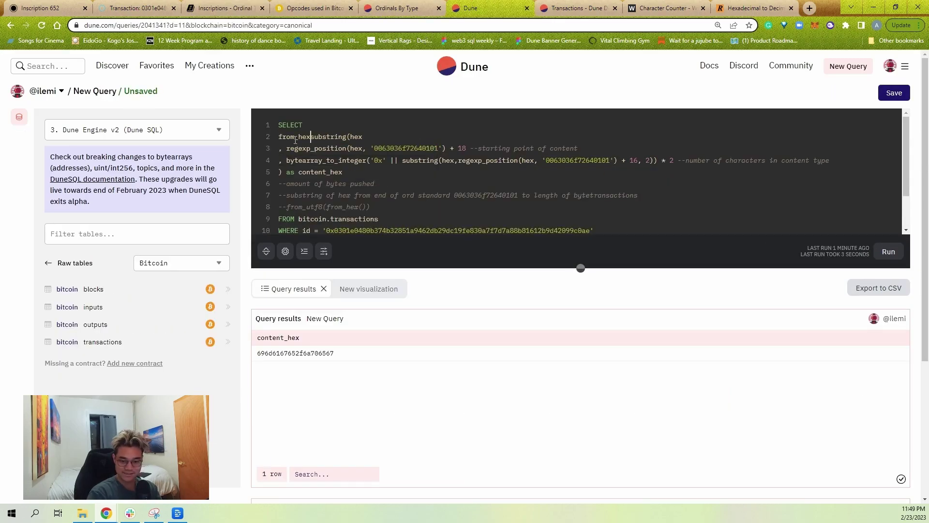
text(()
click(282, 172)
text())
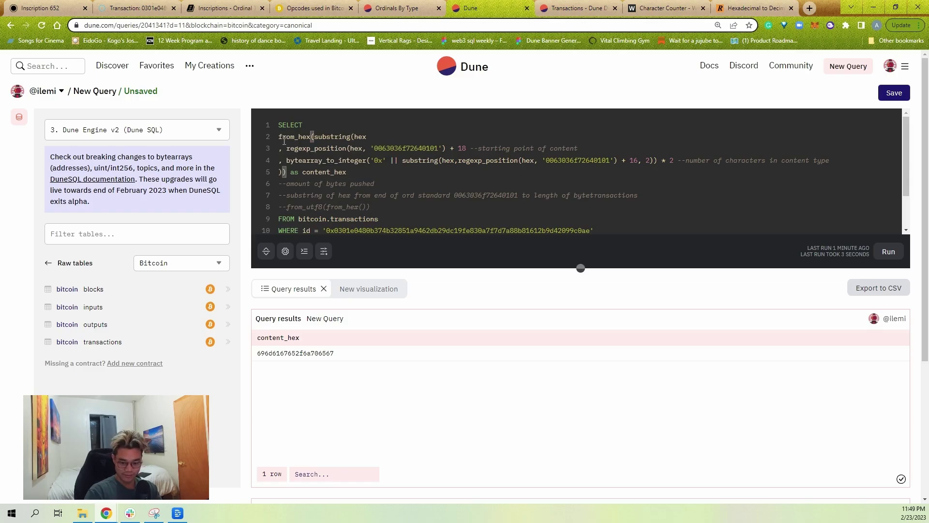
Step: Wrap it further in from_utf8(...) and run the query, which decodes to image/jpeg
click(282, 139)
text(from_)
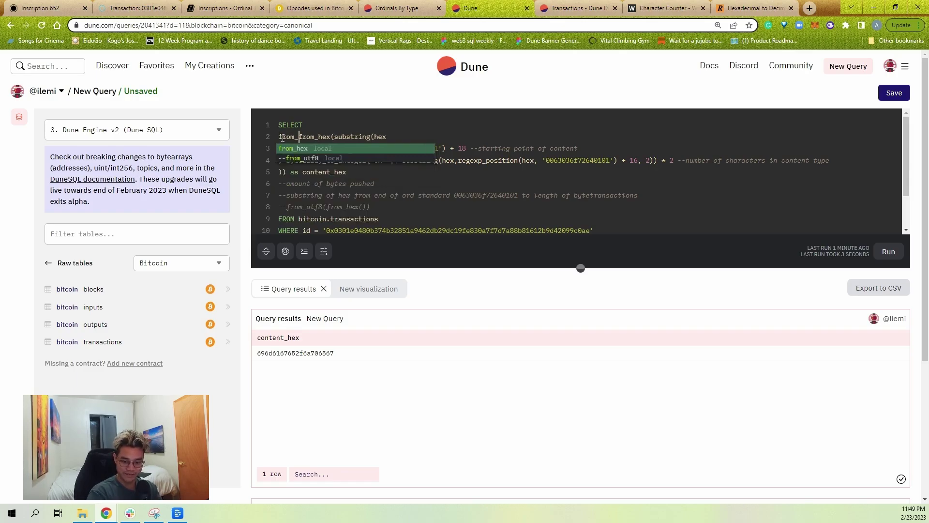
key(Down)
key(Tab)
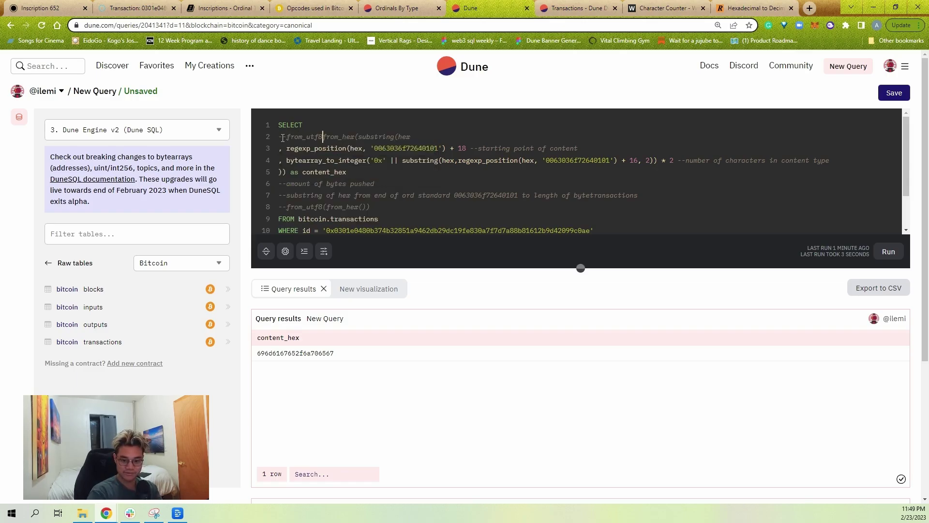
key(ctrl+slash)
key(BackSpace)
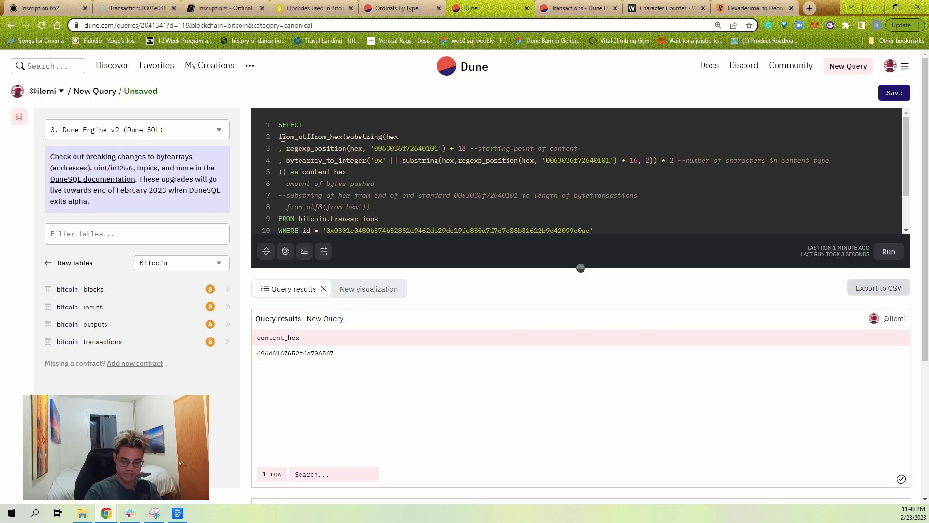
text(8()
click(287, 172)
text())
key(ctrl+Return)
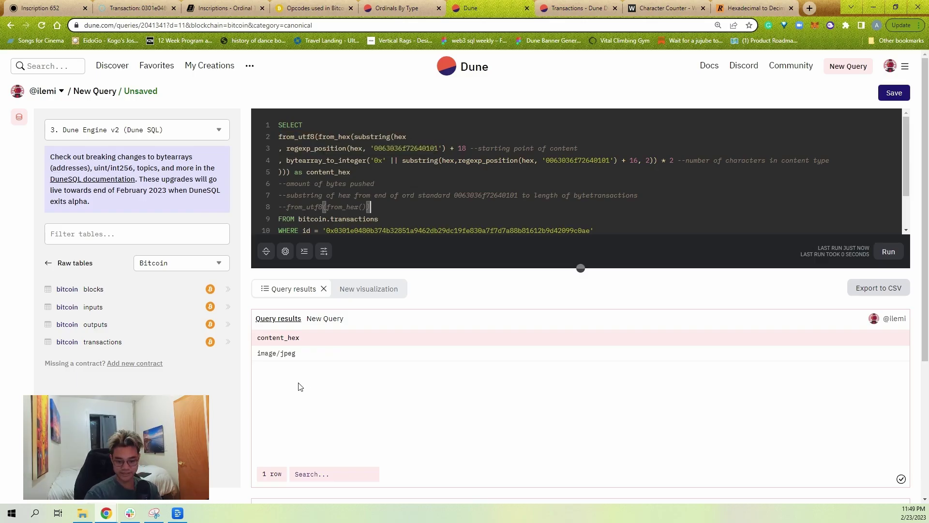
double_click(287, 353)
triple_click(284, 354)
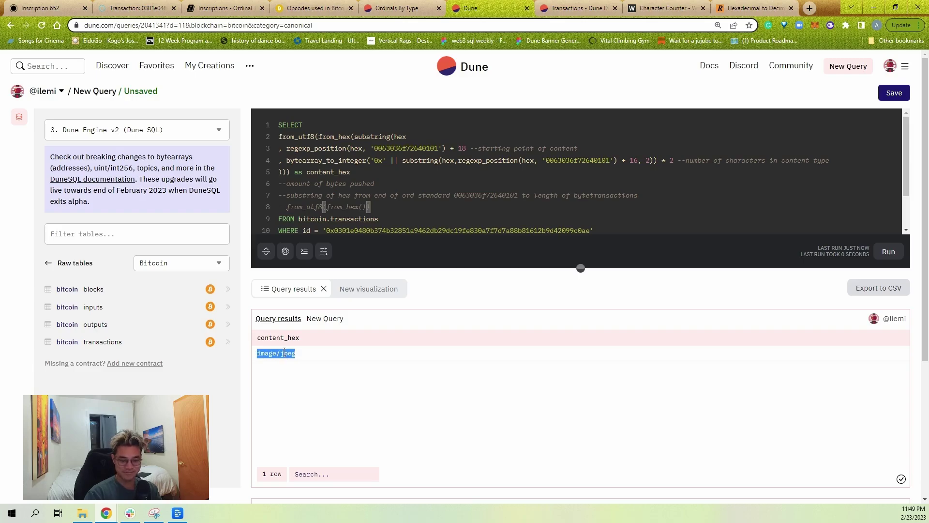
click(456, 170)
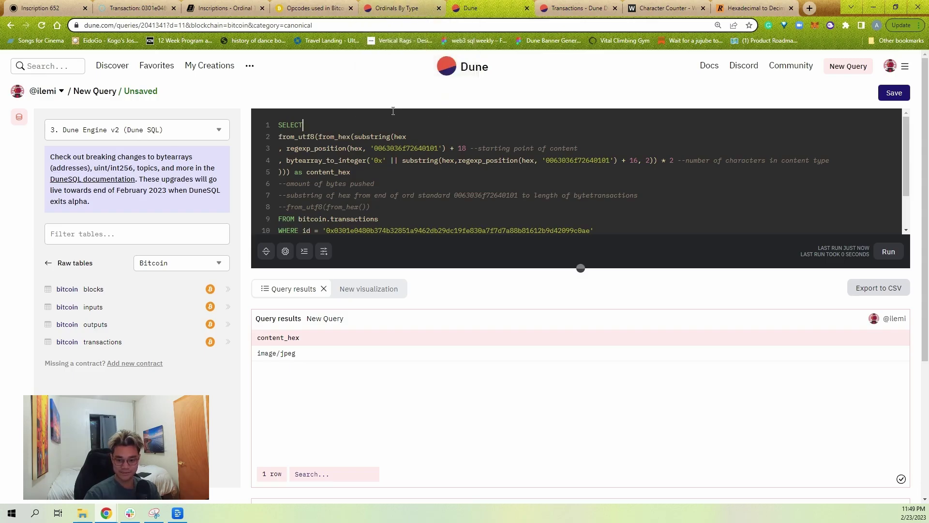
Step: Add a date_trunc('week', block_time) as week column and indent the decoding expression
key(Return)
text(date_trunc)
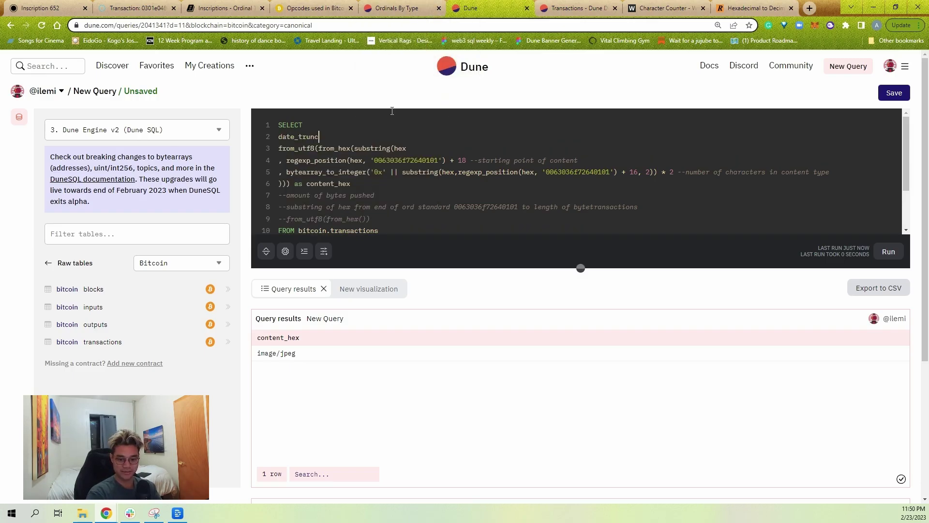
text(('week', bloc)
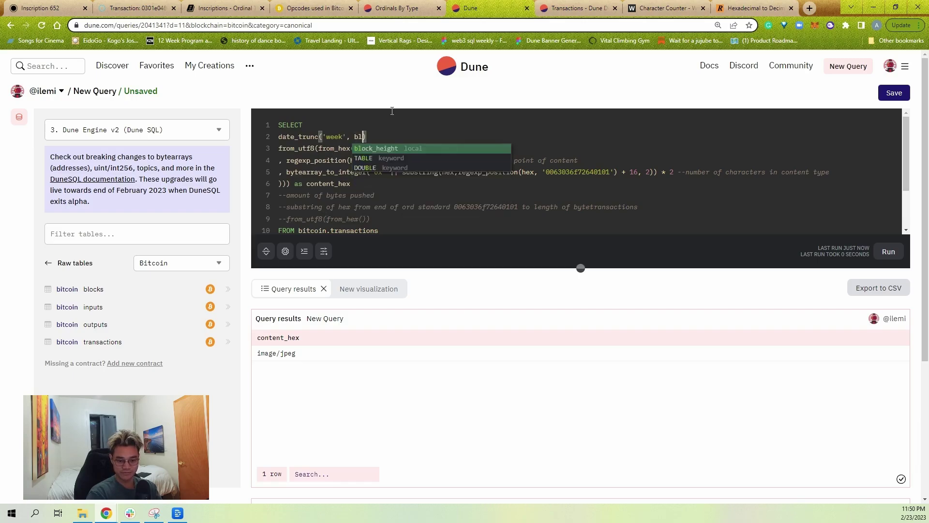
text(k_time) a)
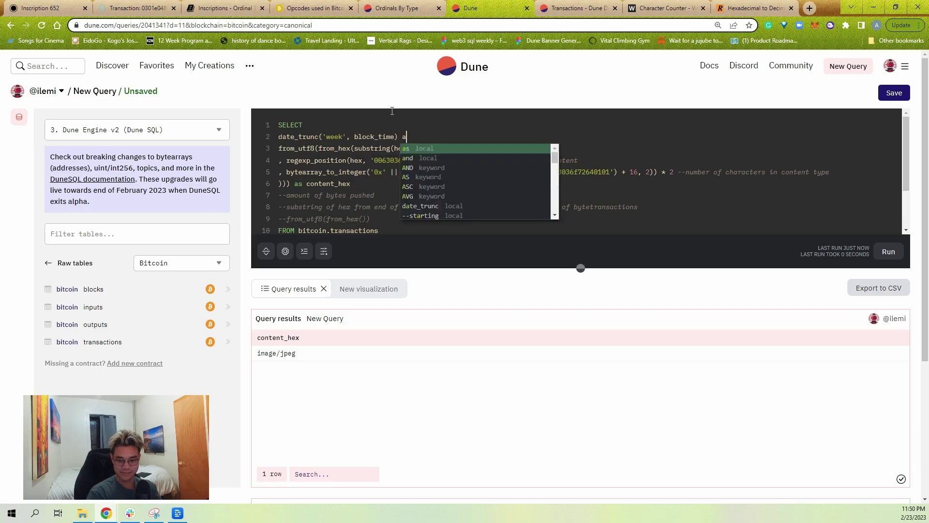
text(s week,)
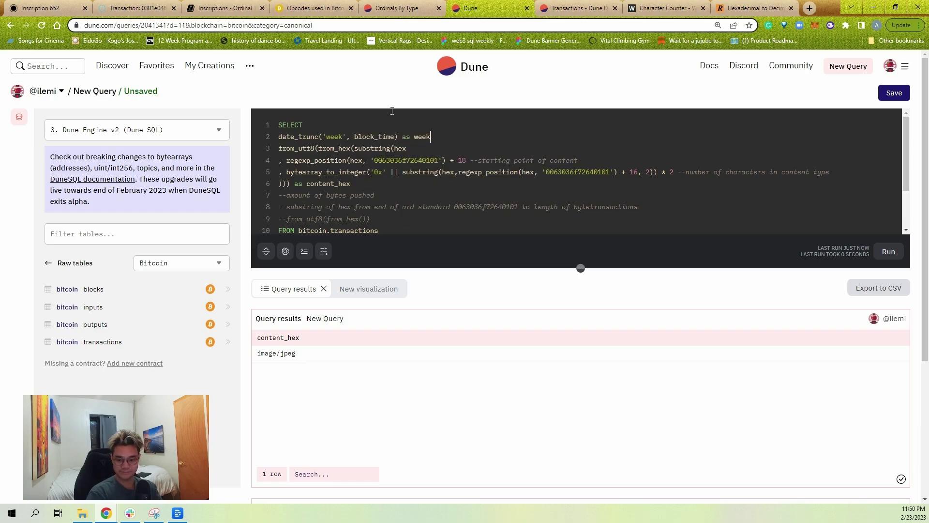
key(Return)
text(,)
key(Delete)
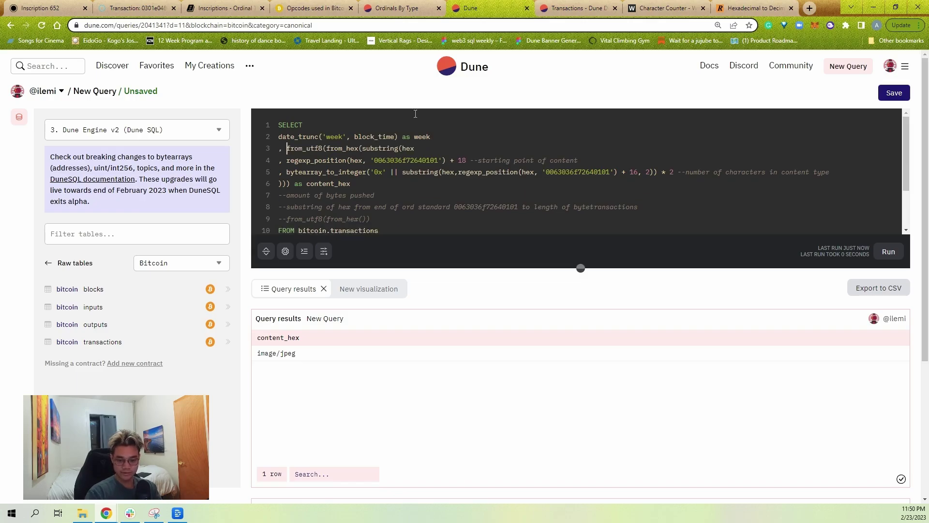
drag(353, 190, 279, 160)
key(Tab)
Step: Rename the decoded column's alias to content_type and add a count(*) column
double_click(353, 183)
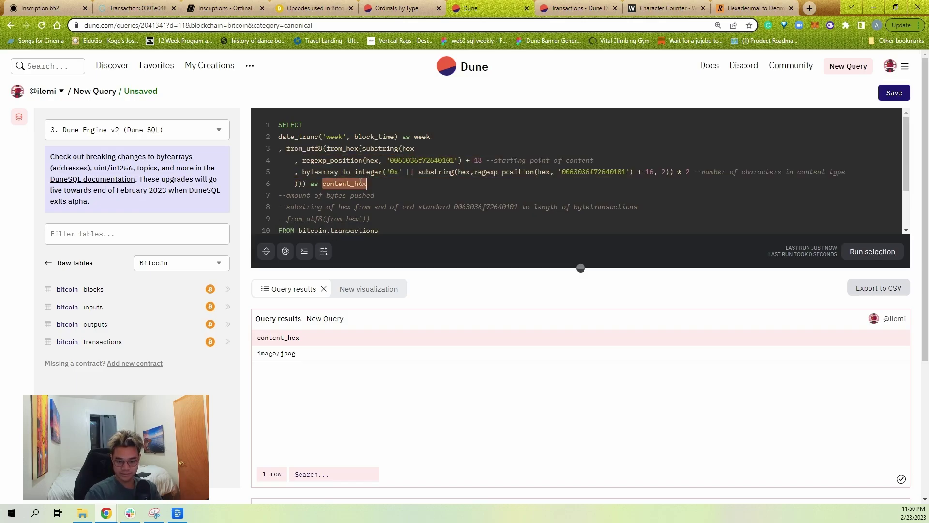
text(content_typ)
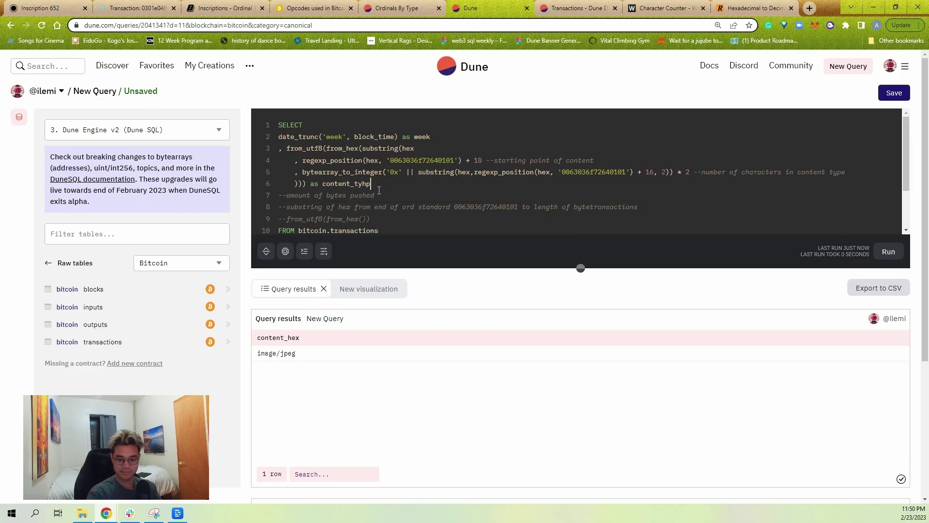
text(e)
key(Return)
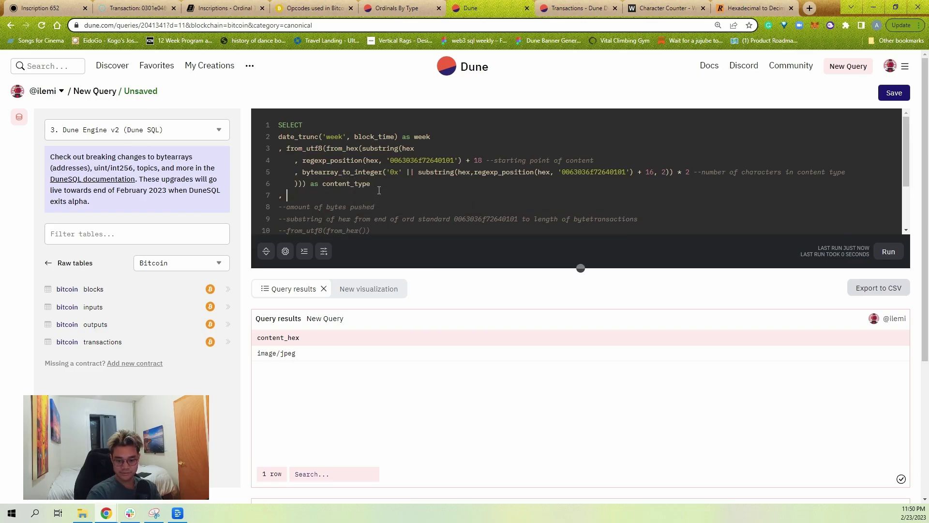
text(, count(*))
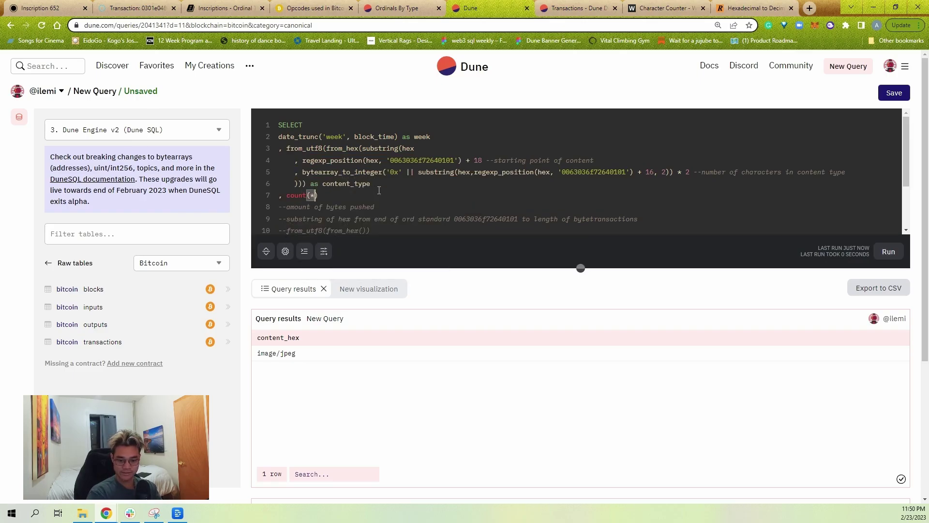
Step: Delete the leftover comment lines and stray text, and add GROUP BY 1,2 after WHERE
drag(279, 207, 278, 181)
key(BackSpace)
click(390, 199)
drag(293, 212, 302, 190)
key(BackSpace)
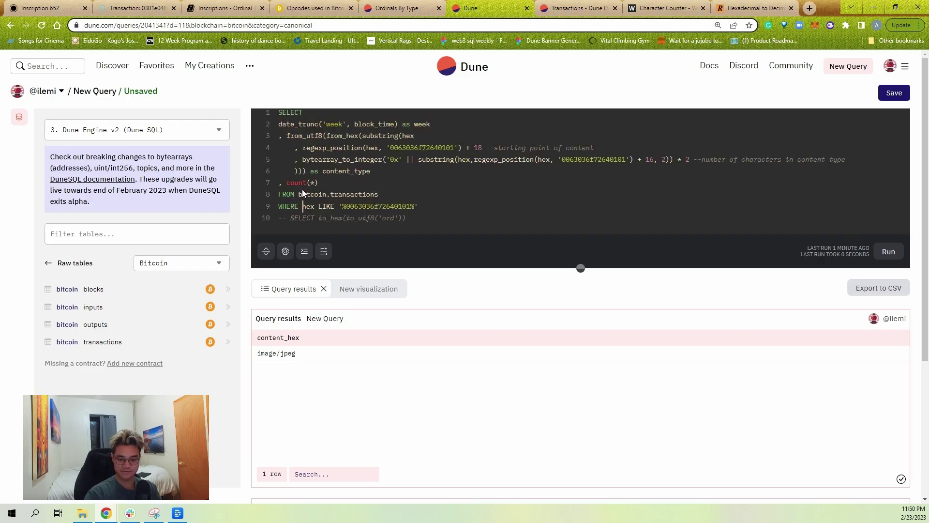
key(Return)
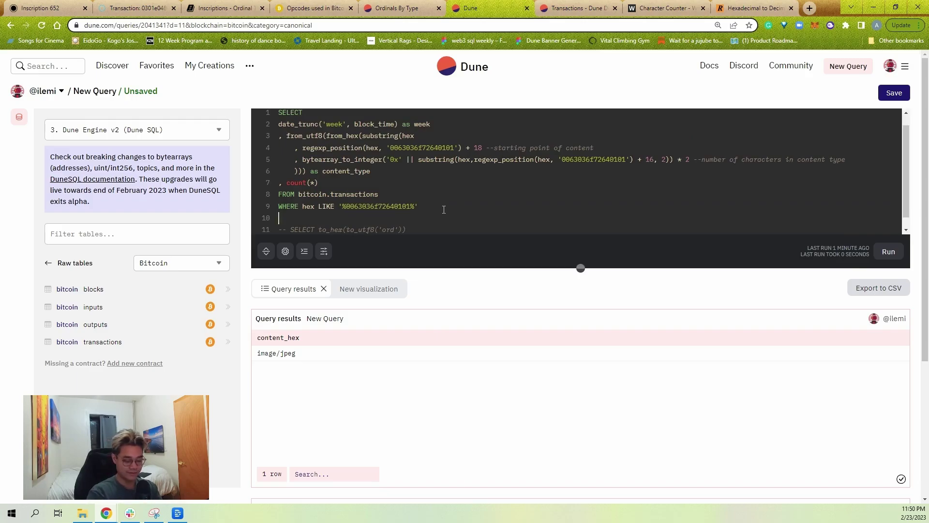
text(GROUP BY 1,2)
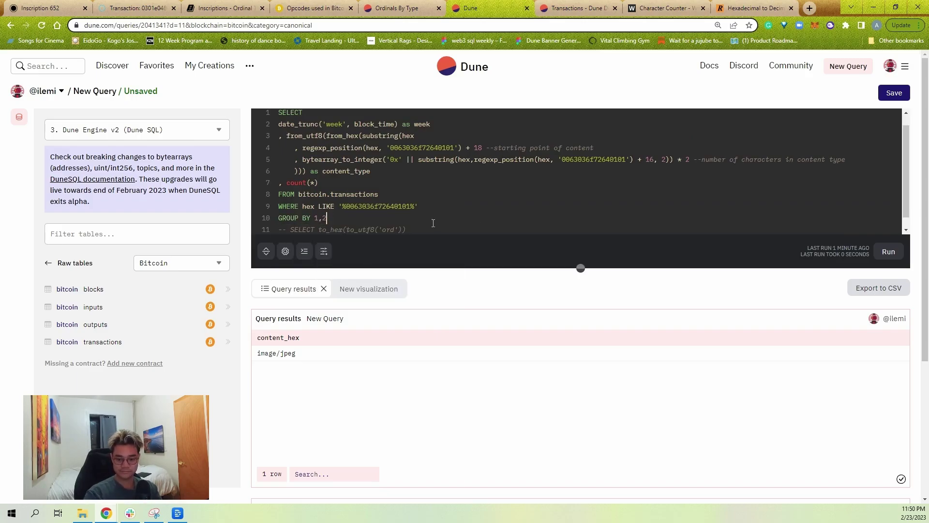
triple_click(433, 223)
key(BackSpace)
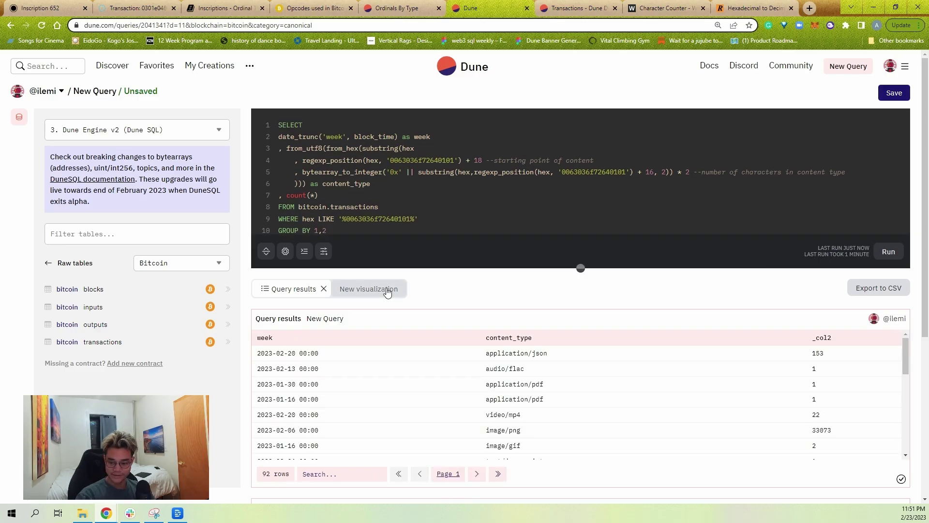
Step: Add a bar chart with _col2 on the Y axis, grouped by content_type and stacked
click(387, 290)
click(292, 364)
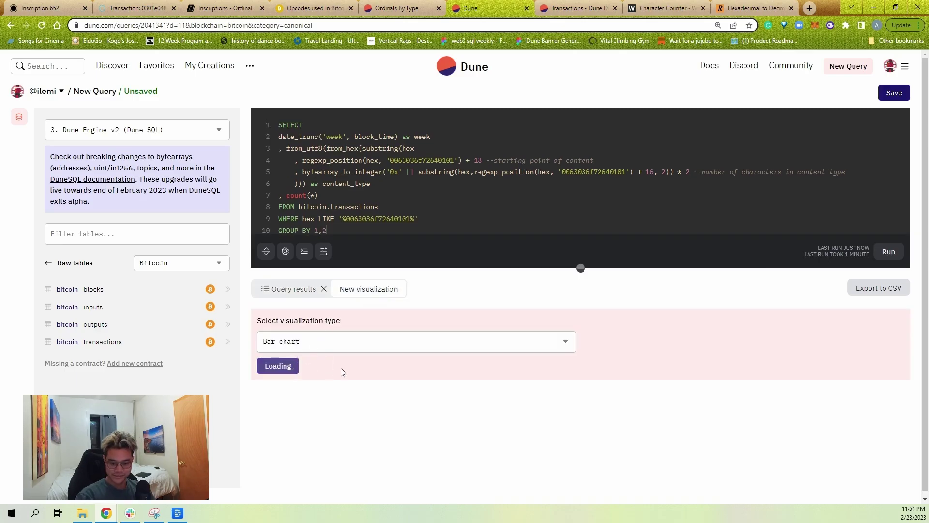
scroll(580, 388, down, 3)
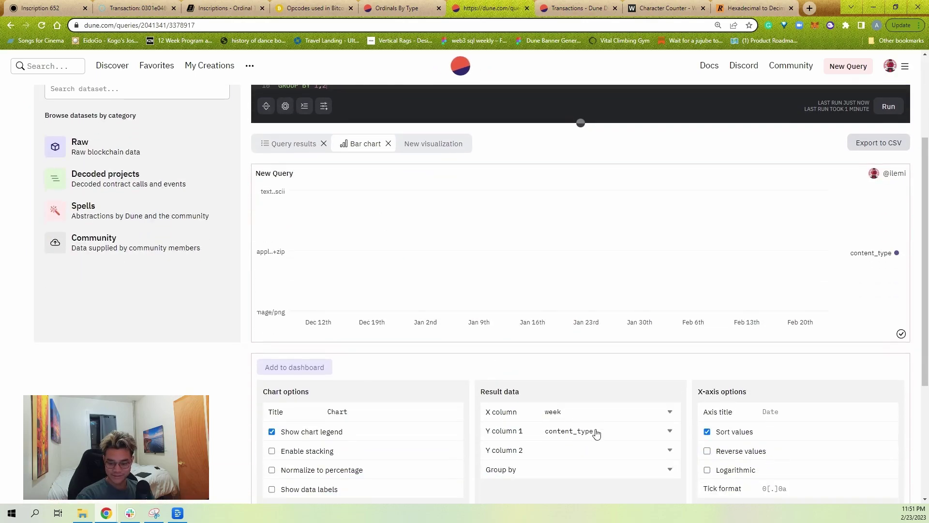
click(597, 430)
click(591, 473)
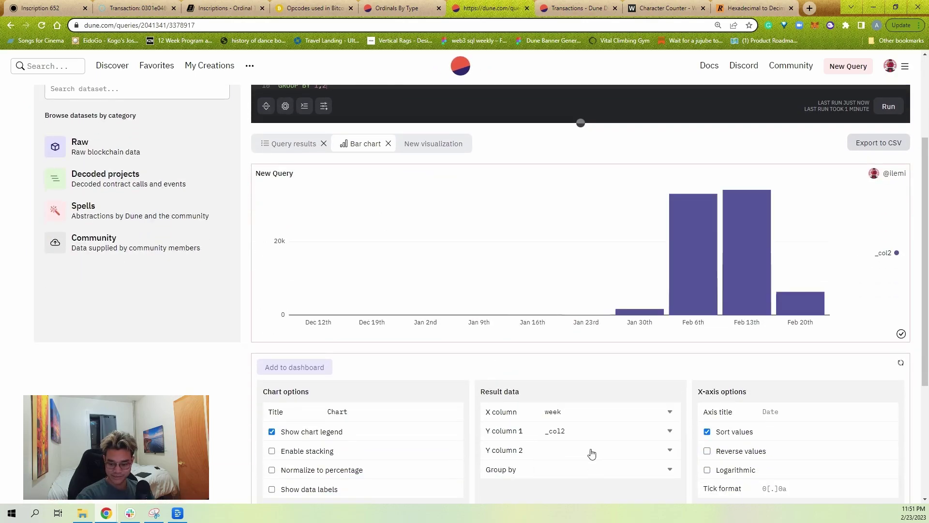
click(583, 472)
click(599, 446)
click(323, 450)
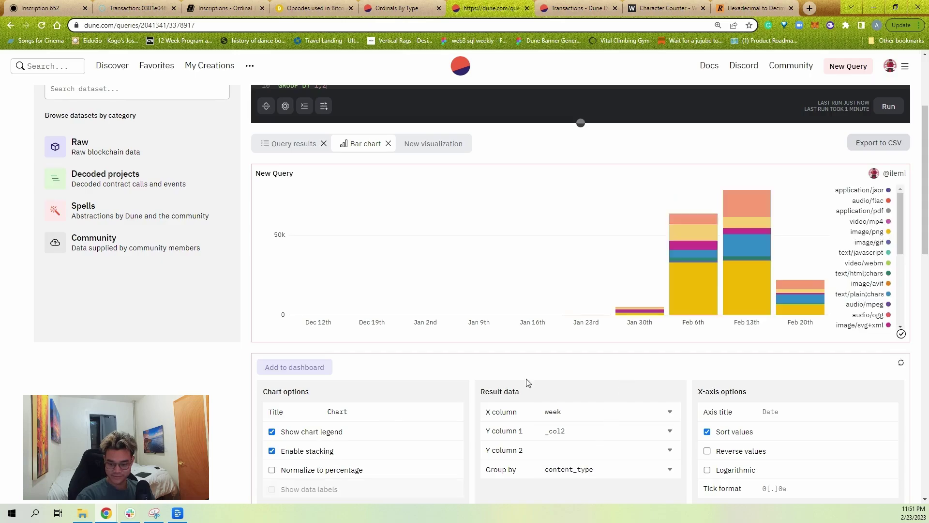
scroll(629, 368, up, 1)
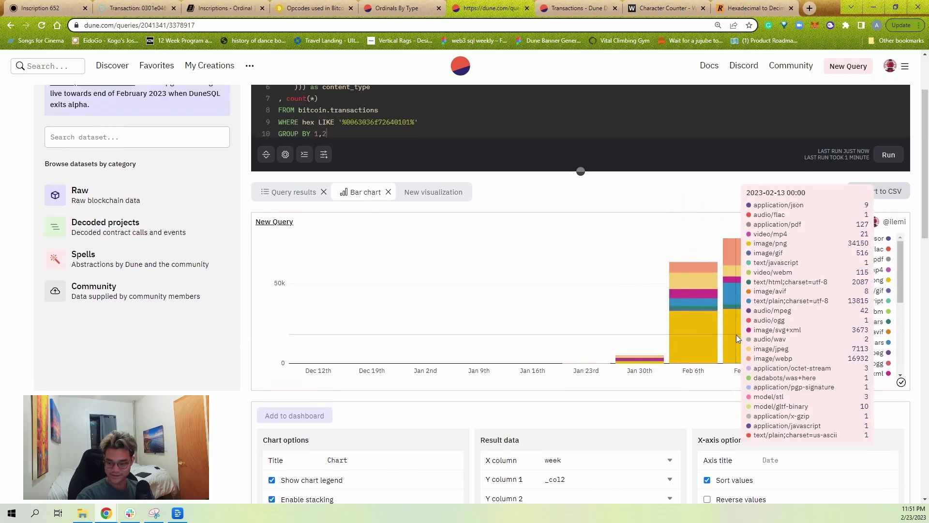
mouse_move(737, 335)
mouse_move(800, 336)
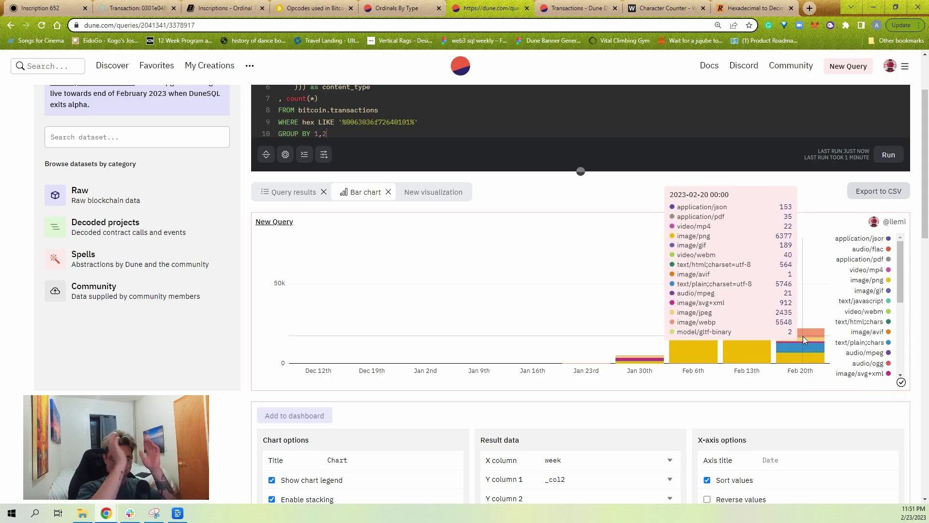
Step: Wrap the content_type expression in split(..., '/')[1] and rerun the query
scroll(335, 145, up, 2)
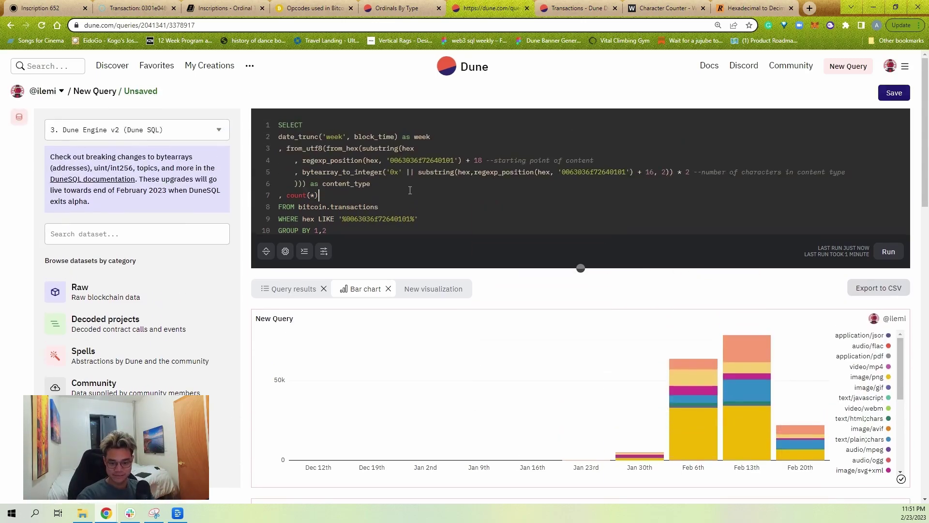
click(286, 150)
text(split()
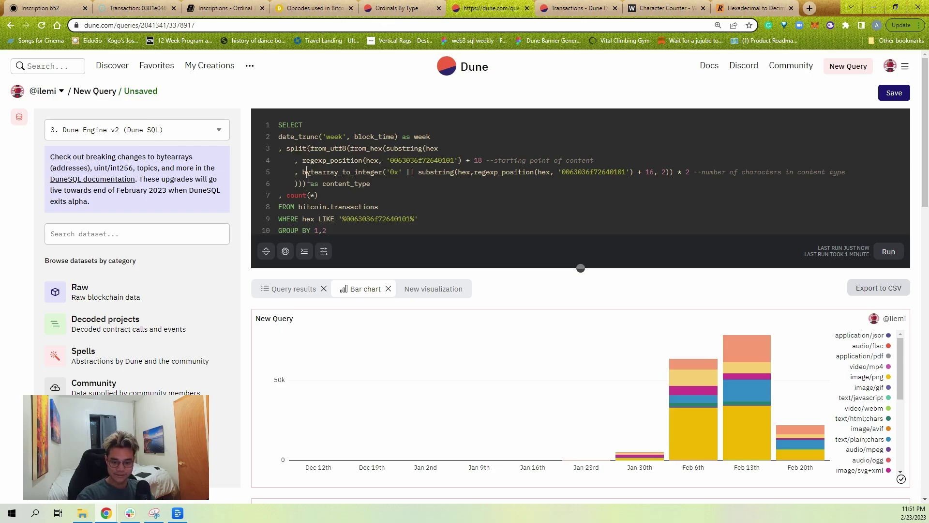
click(308, 183)
text(,')
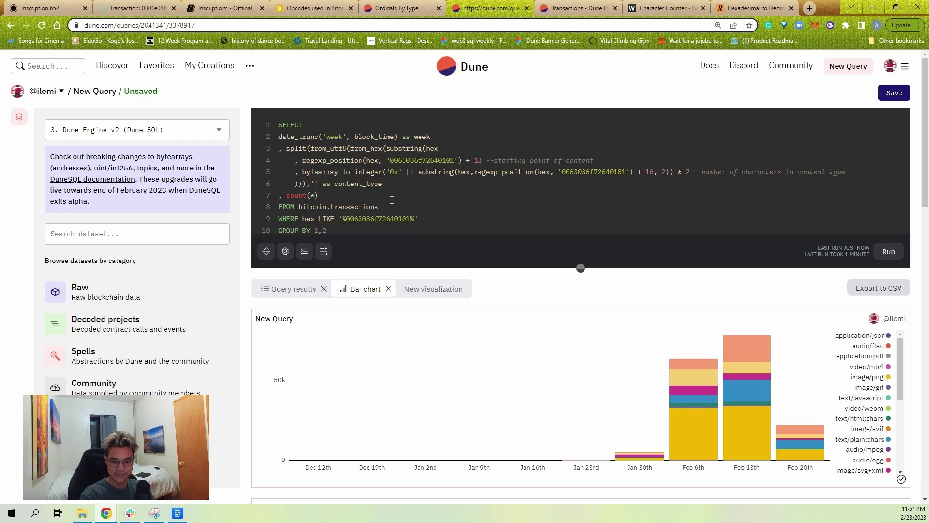
text(/'))
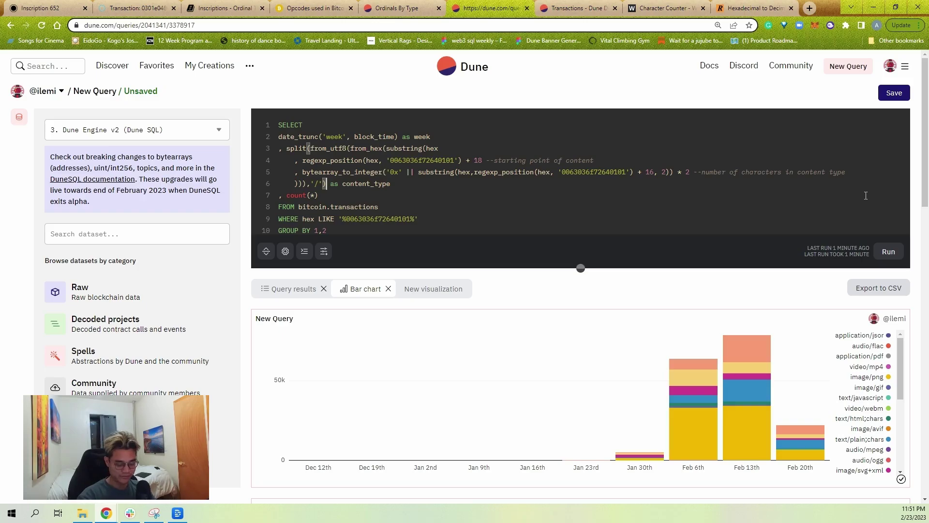
text([1])
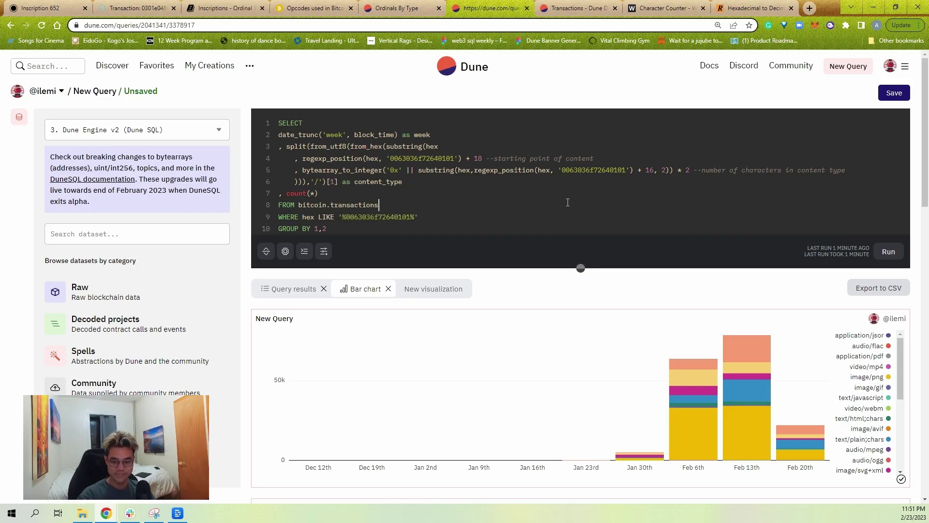
click(569, 195)
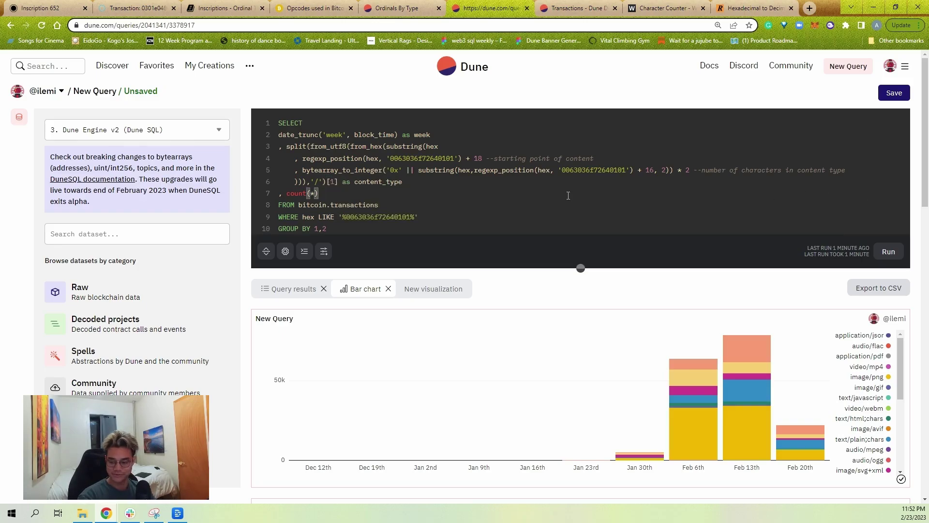
key(ctrl+Return)
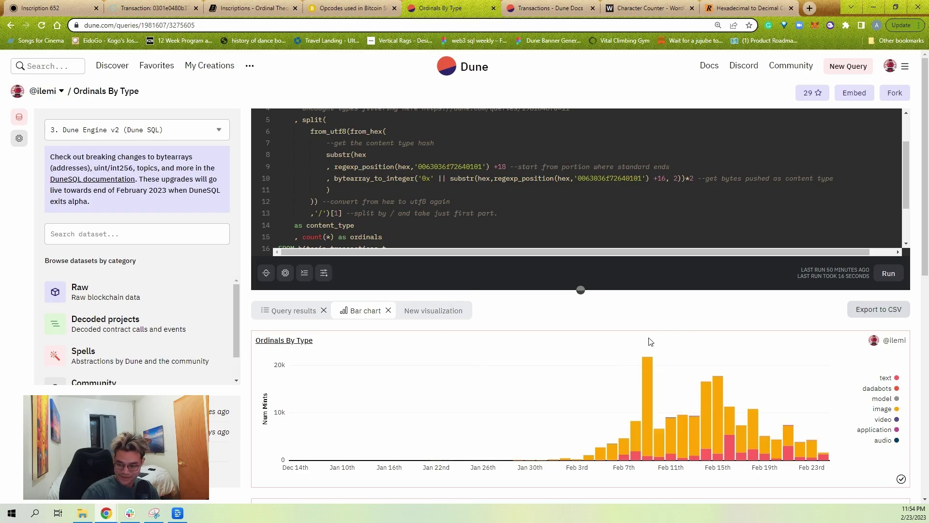
Step: Inspect the Ordinals By Type chart's counts for text, image, video, application and audio
mouse_move(644, 380)
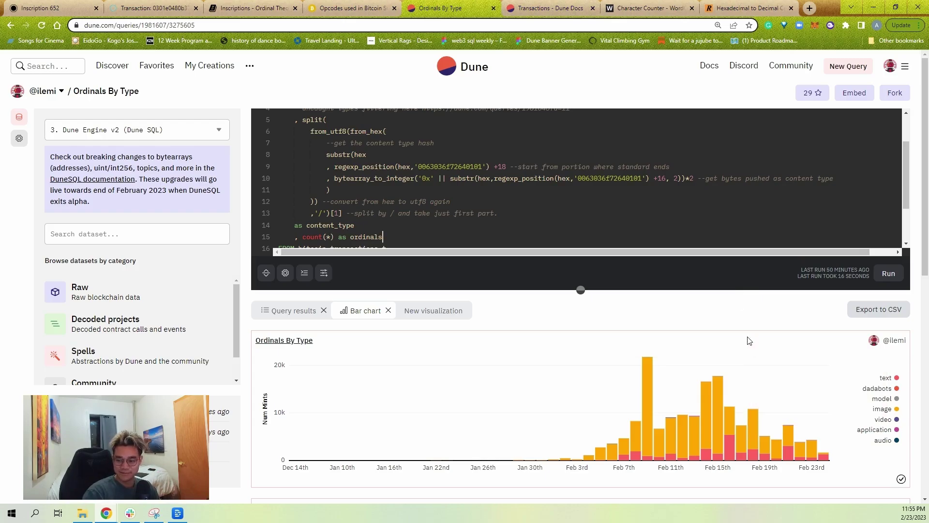
mouse_move(825, 421)
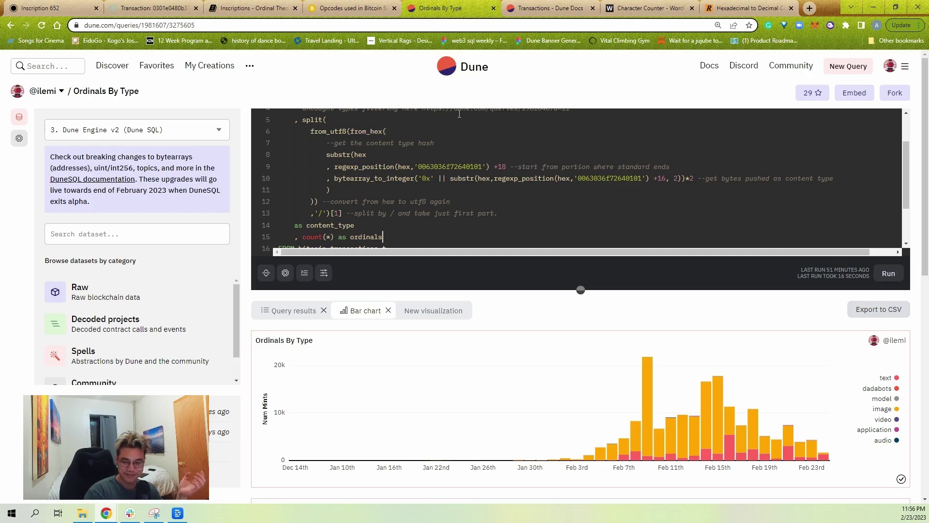
scroll(417, 220, up, 1)
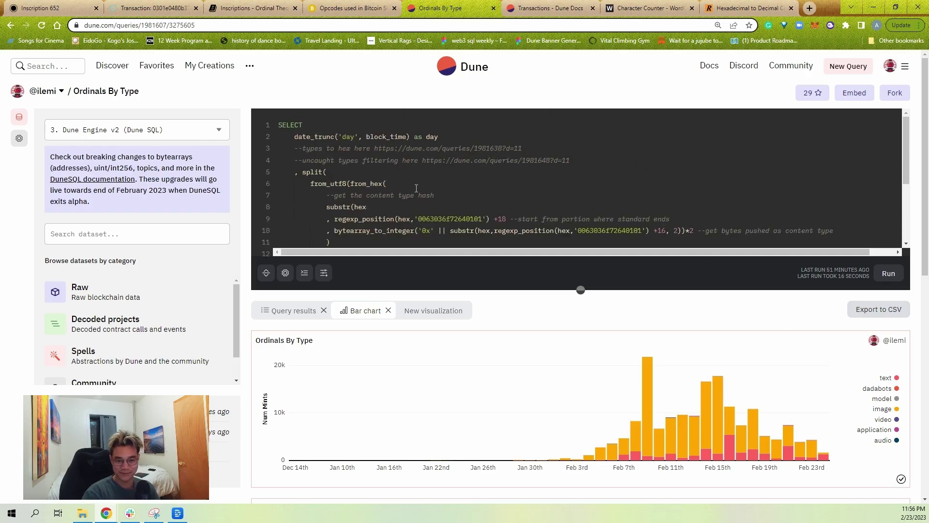
Step: Go to github.com/casey/ord/blob/master/bip.mediawiki and select the Specification's sat-numbering code
click(810, 8)
text(bip)
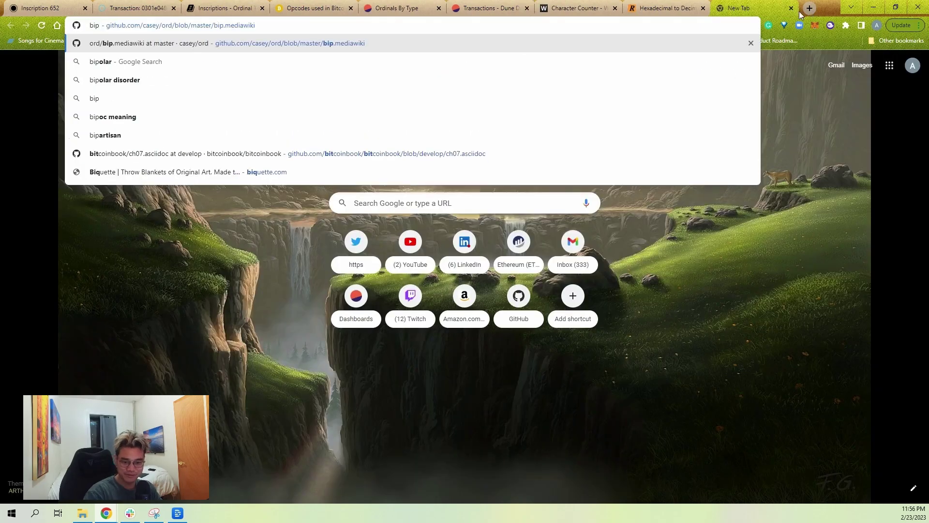
key(Return)
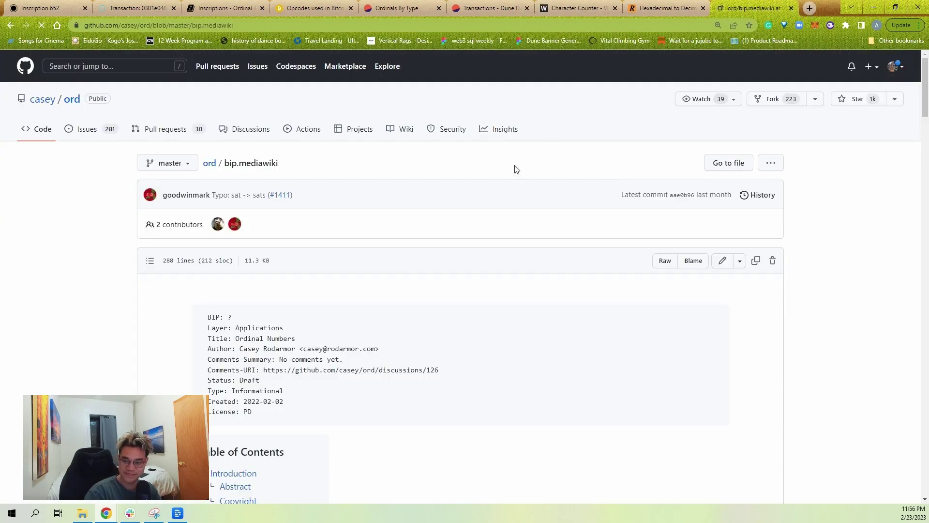
scroll(378, 269, down, 15)
scroll(378, 270, up, 3)
drag(387, 465, 216, 124)
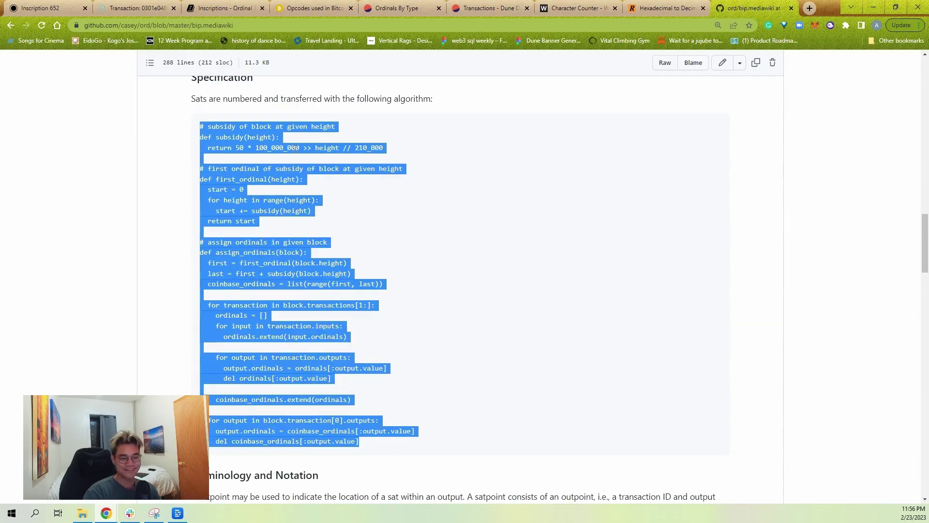